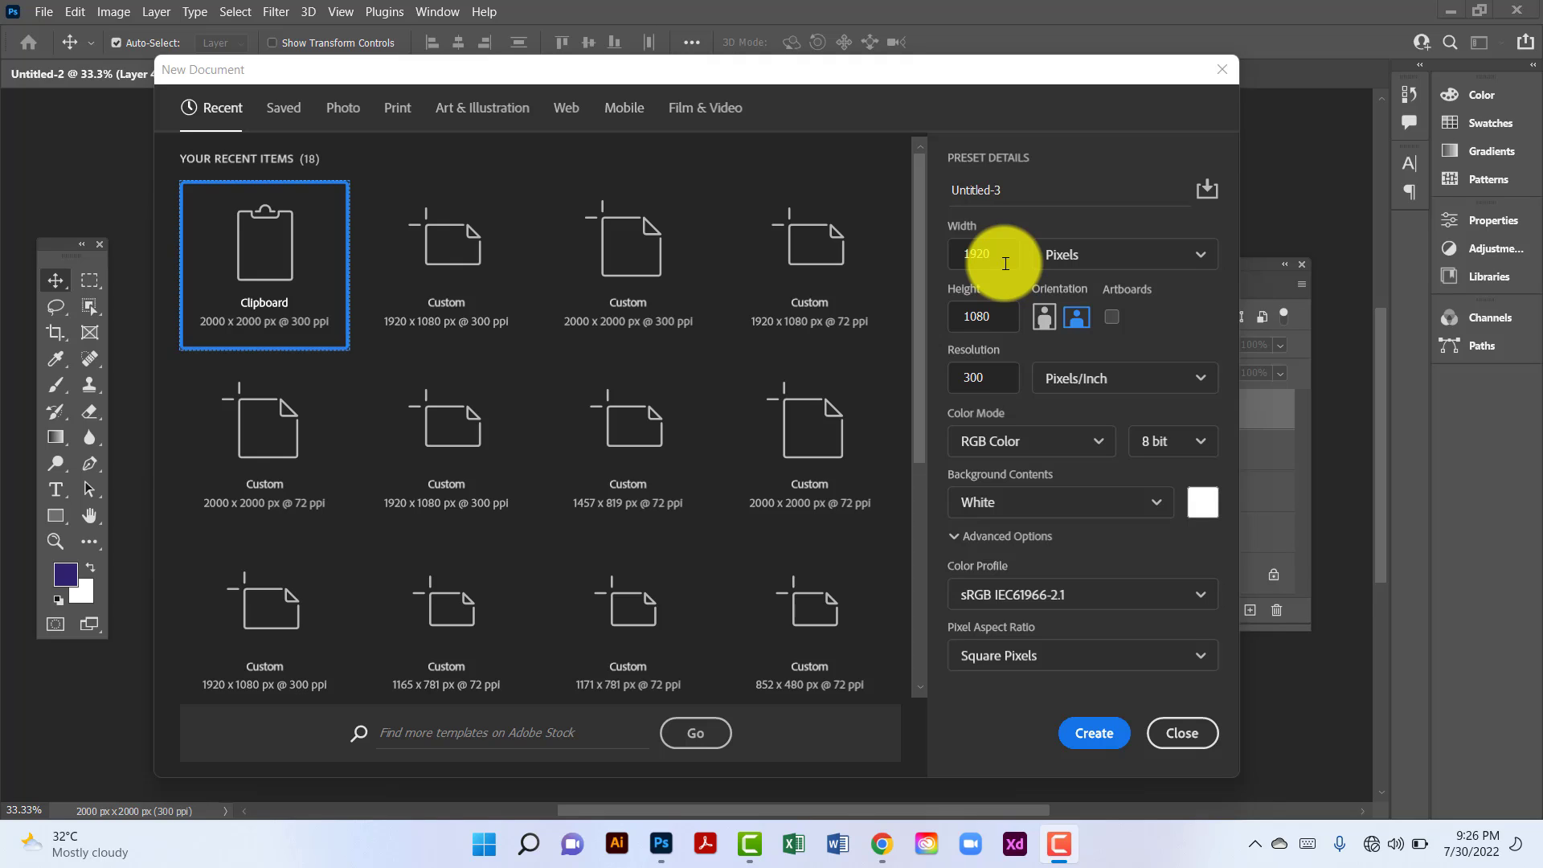
Step: Create a new document 2000 px wide and 2000 px high at 300 pixels/inch with a white background
click(977, 254)
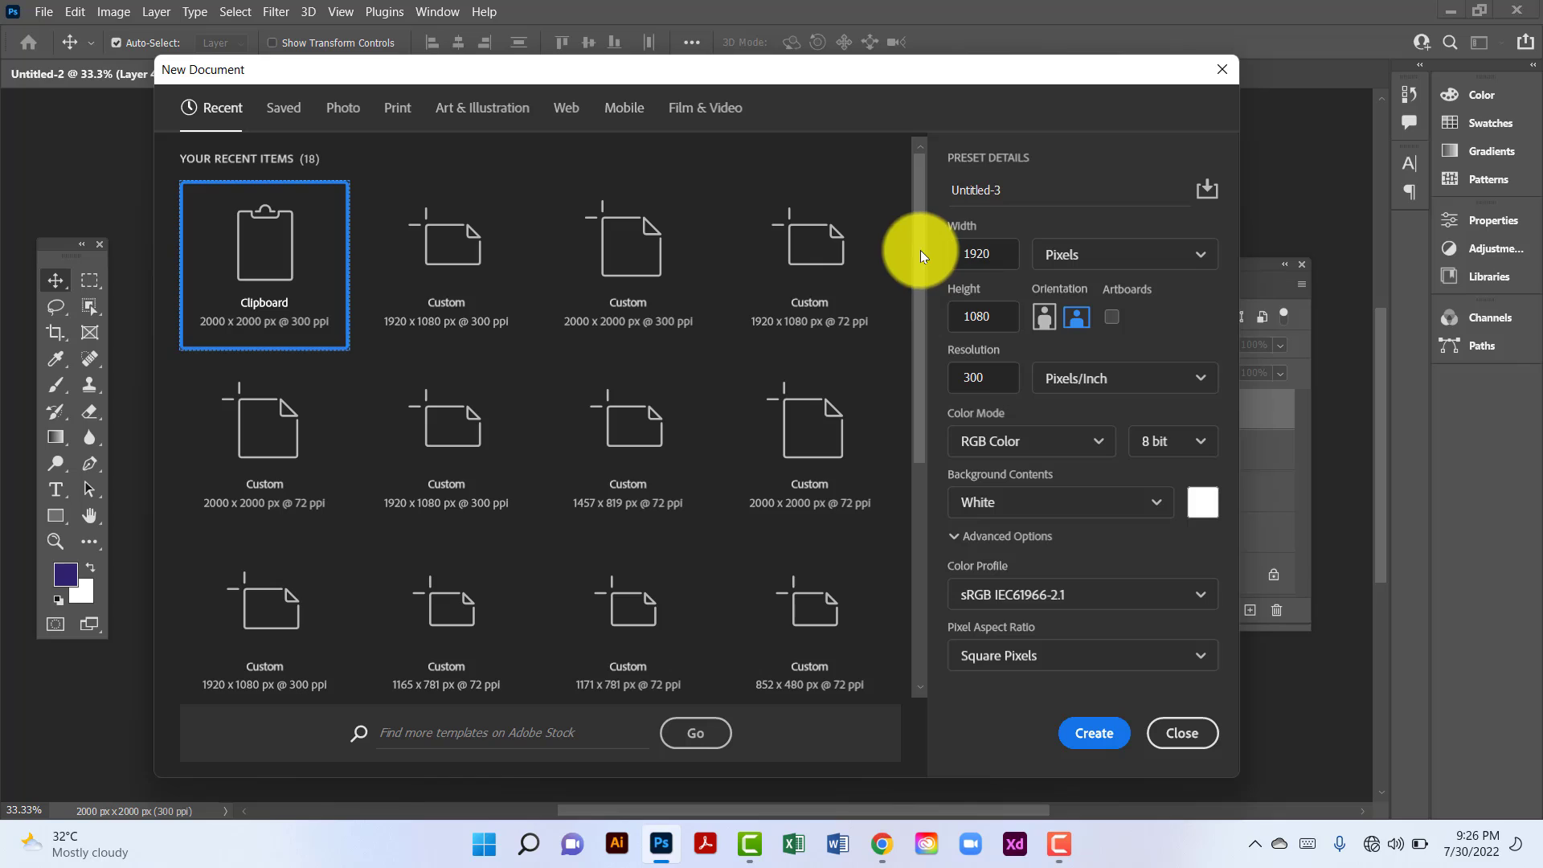
drag(1007, 256, 955, 254)
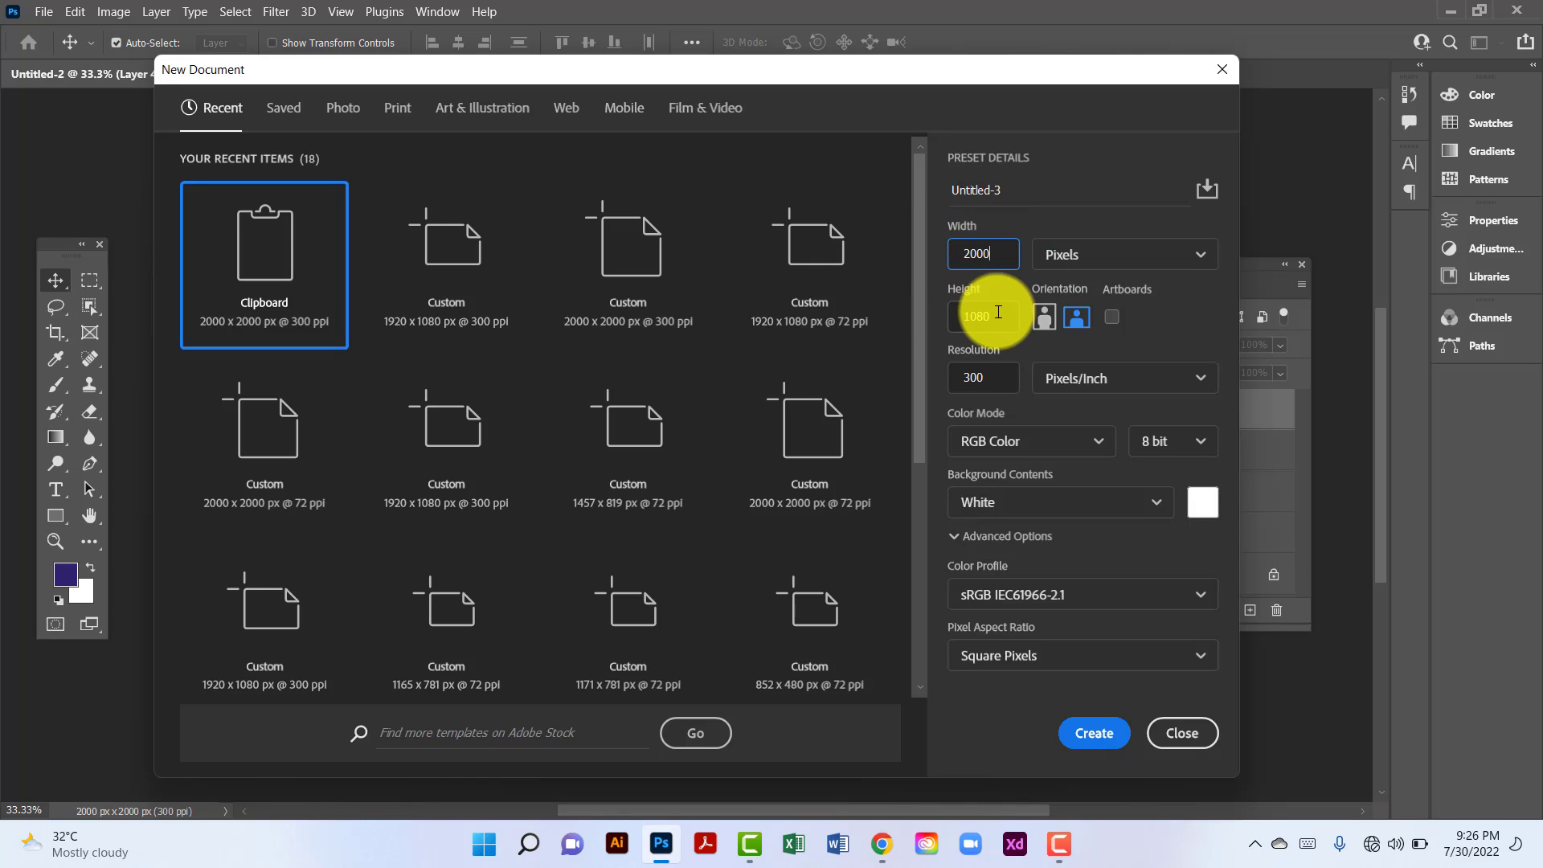
drag(998, 312, 904, 311)
text(2000)
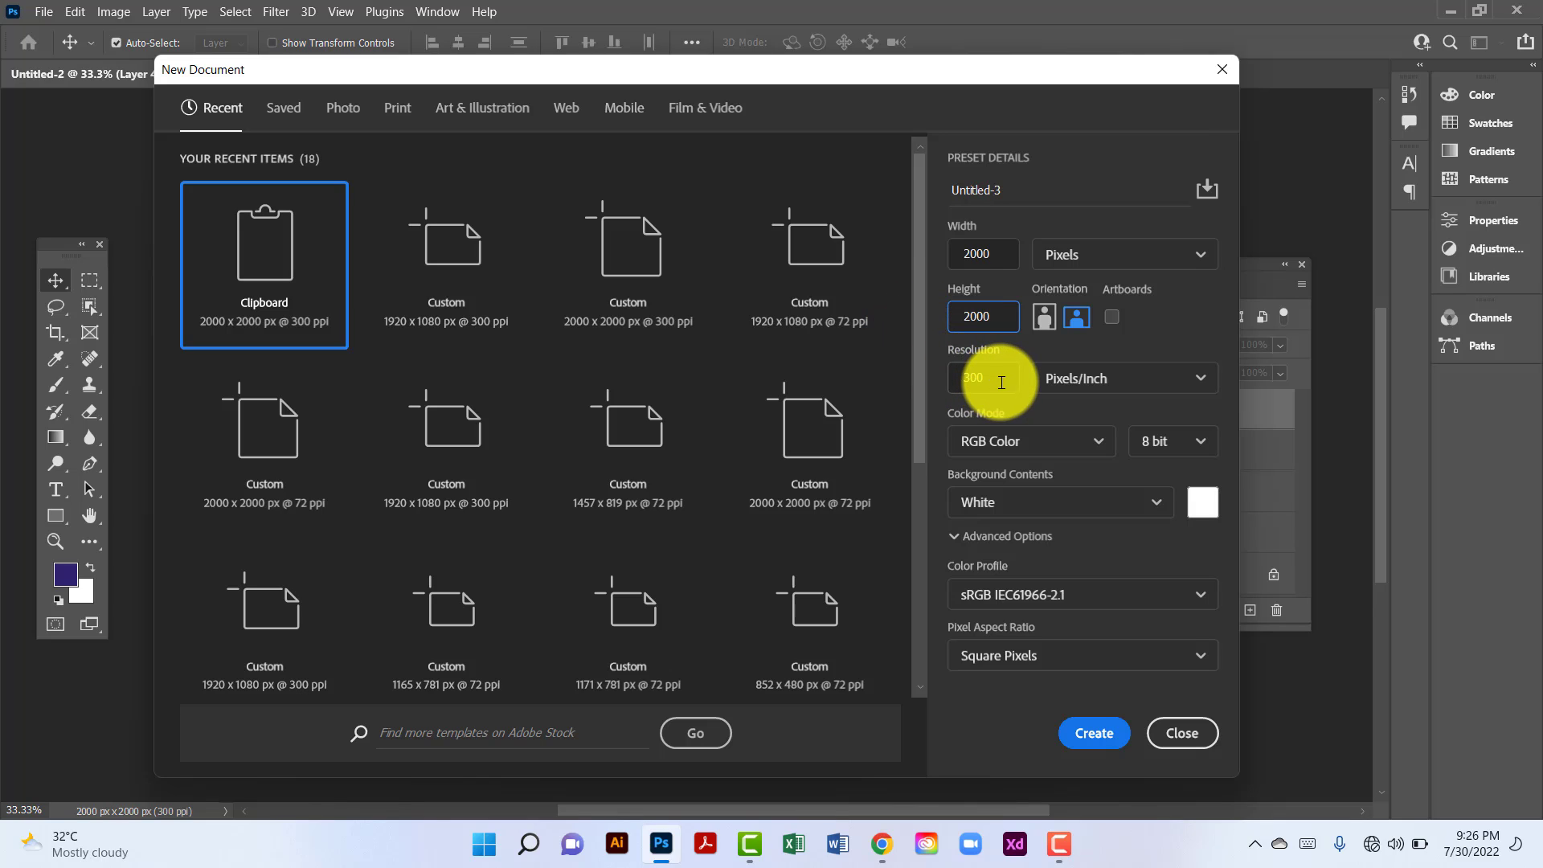
click(1090, 736)
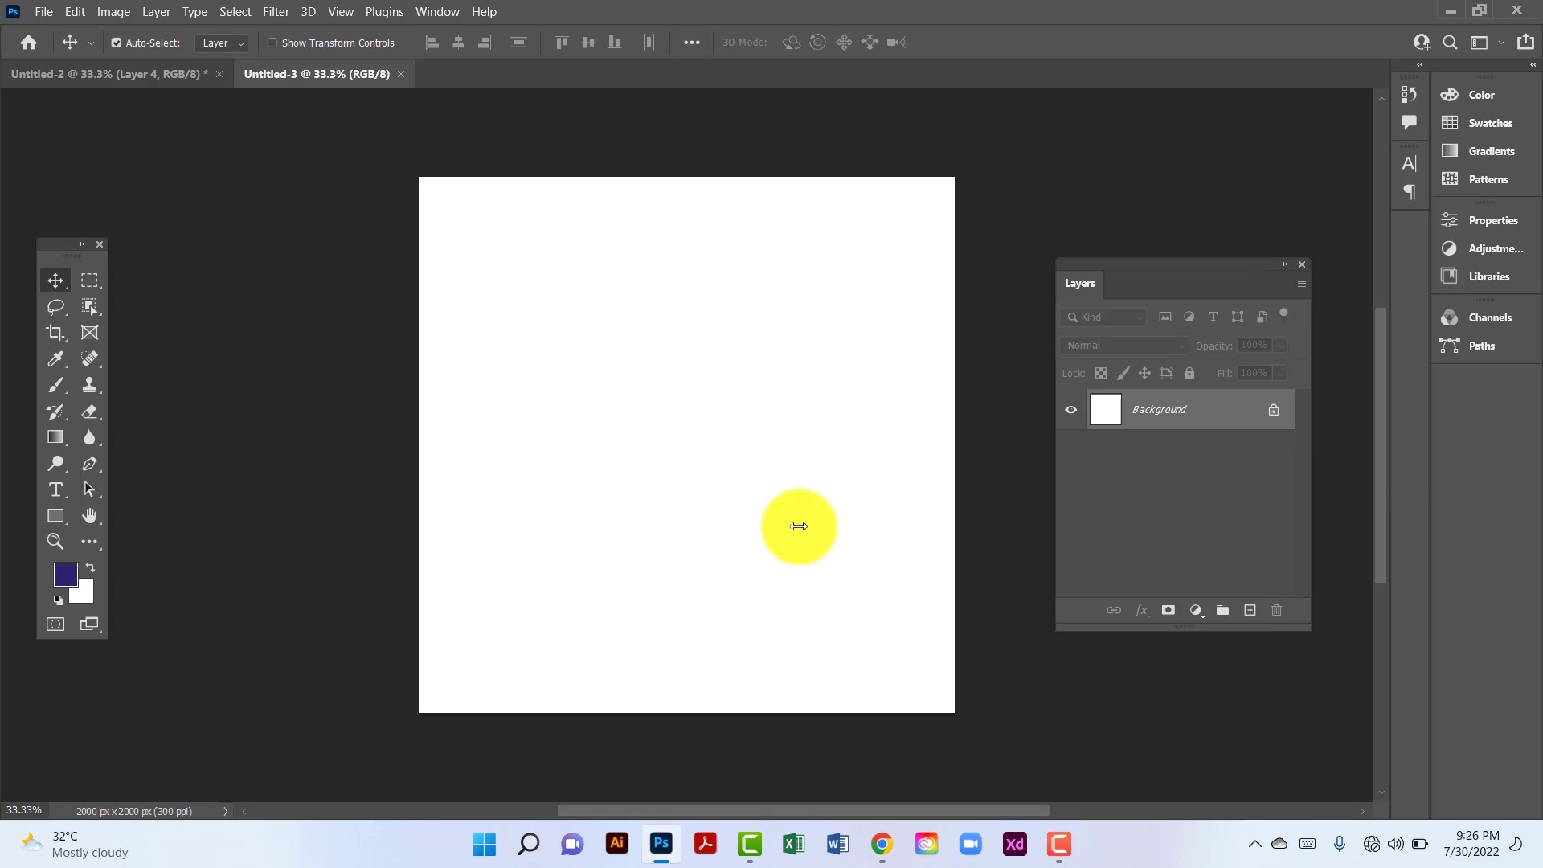
Step: Draw a white rectangle about 2080 × 2085 px that covers the whole canvas and slightly overlaps its edges
click(58, 516)
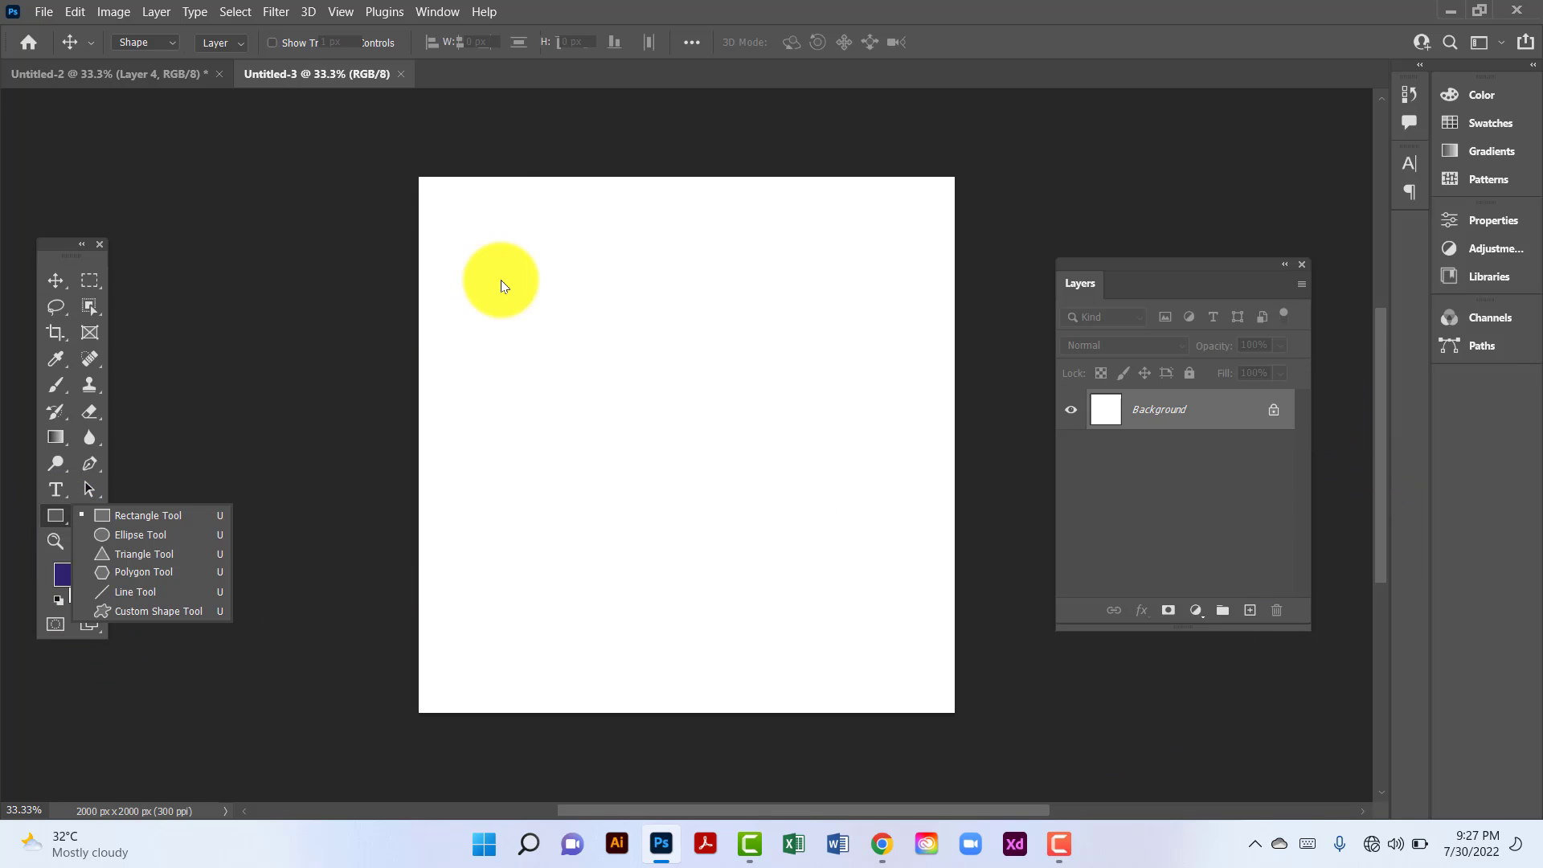
drag(410, 168, 968, 725)
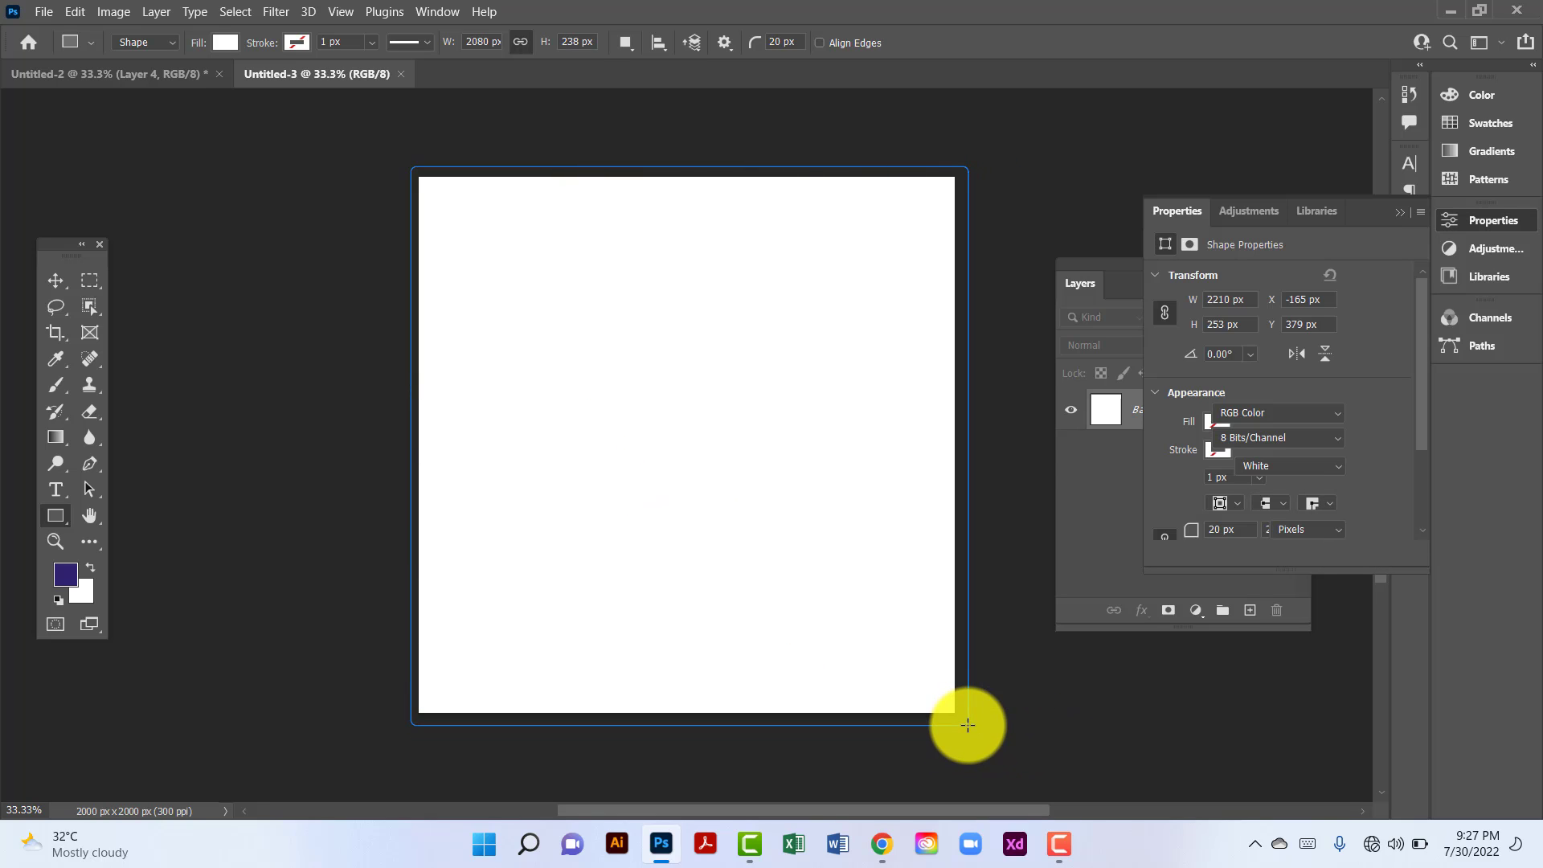
click(1403, 215)
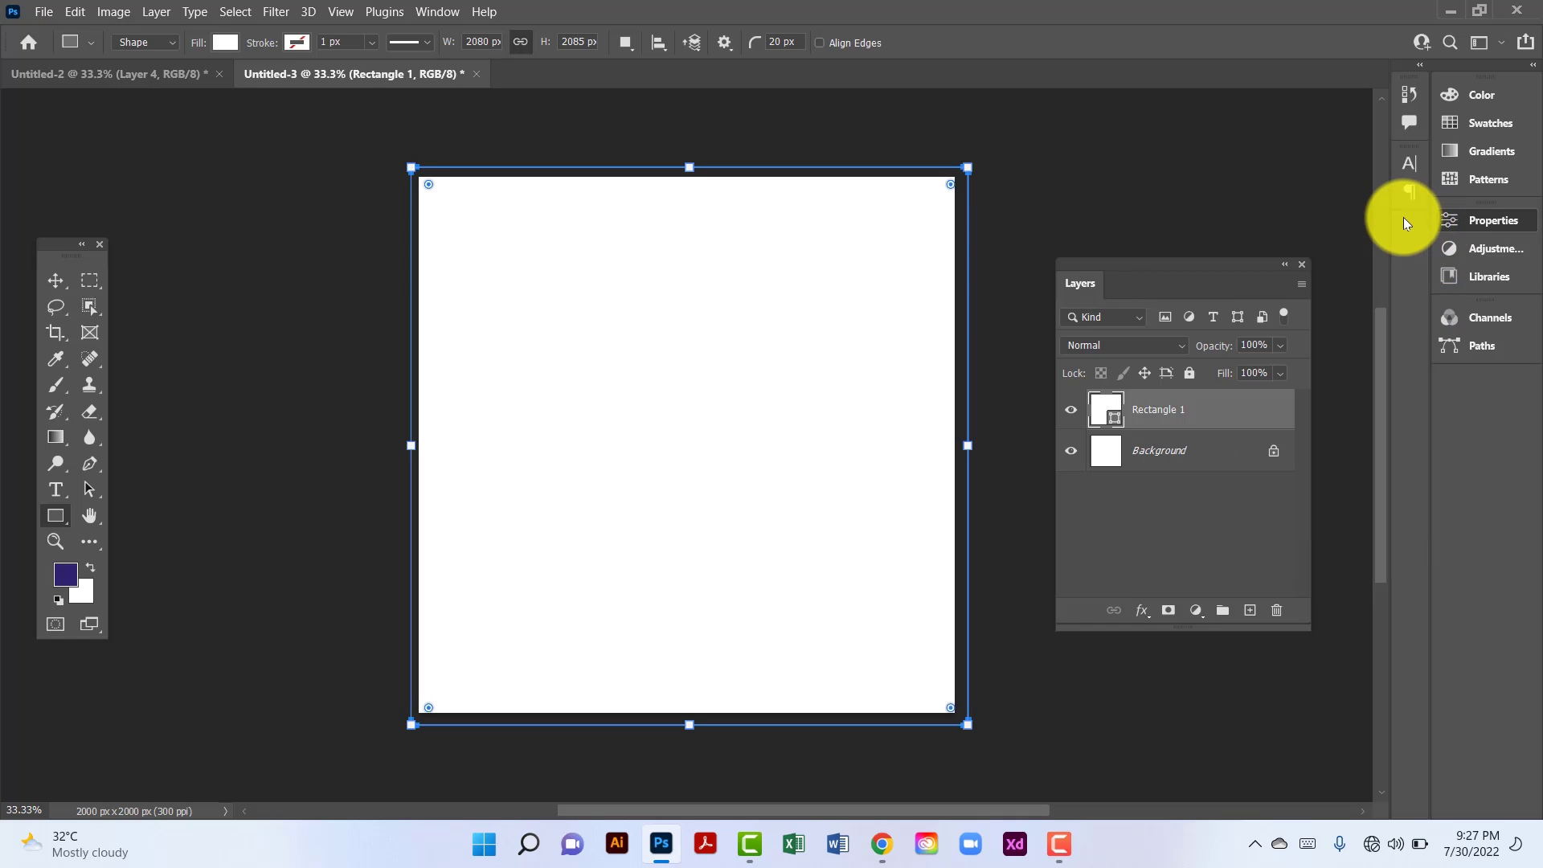
Step: Add a gradient overlay to the full-canvas rectangle and swap its color stops, lighter brown at 0% and dark brown at 100%
double_click(1254, 418)
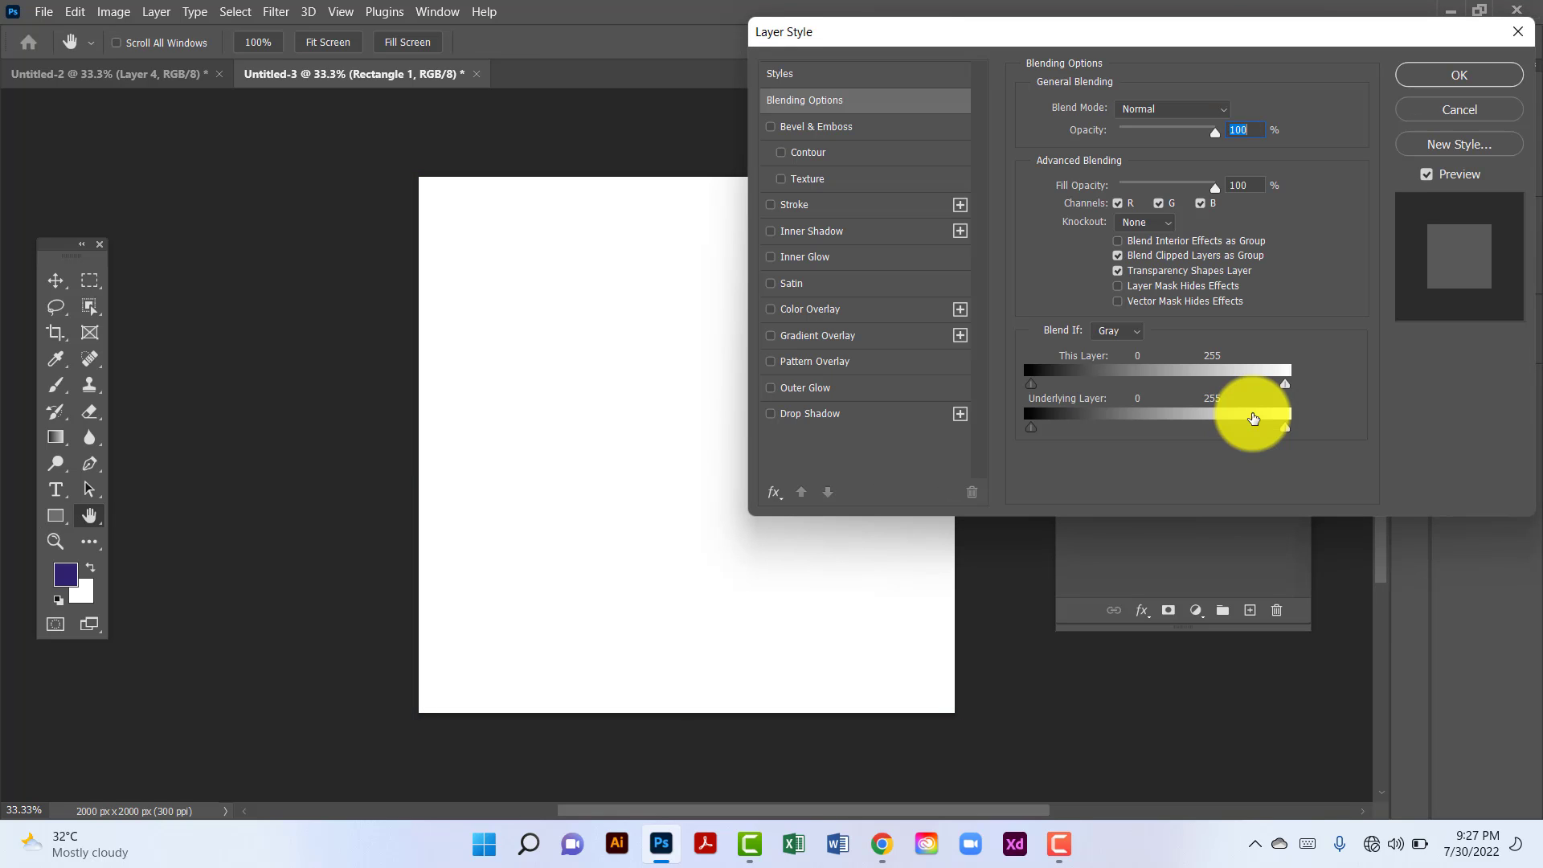
click(873, 341)
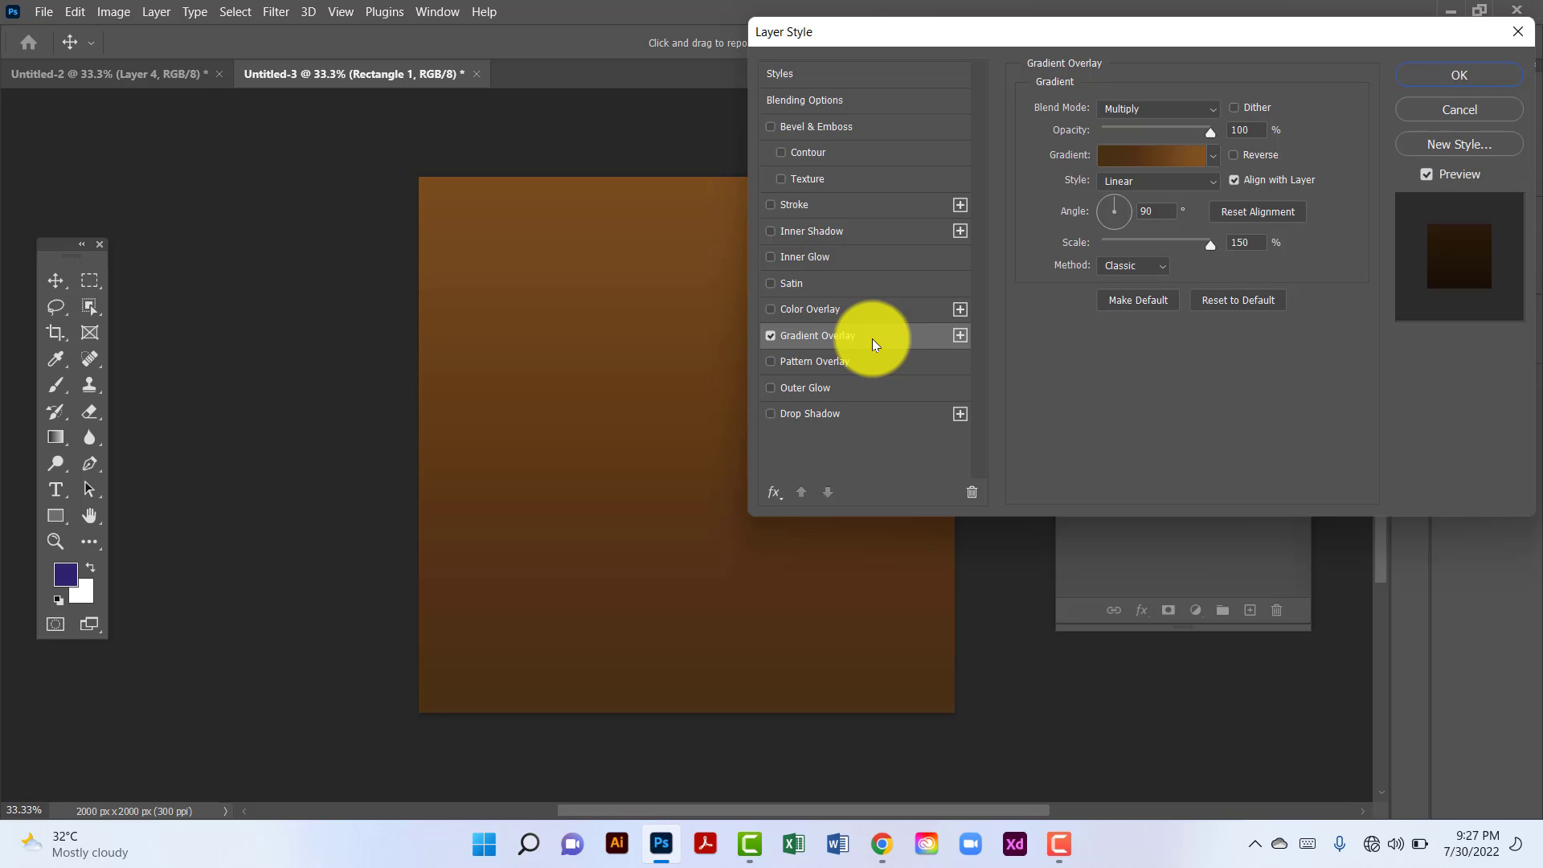
click(1144, 162)
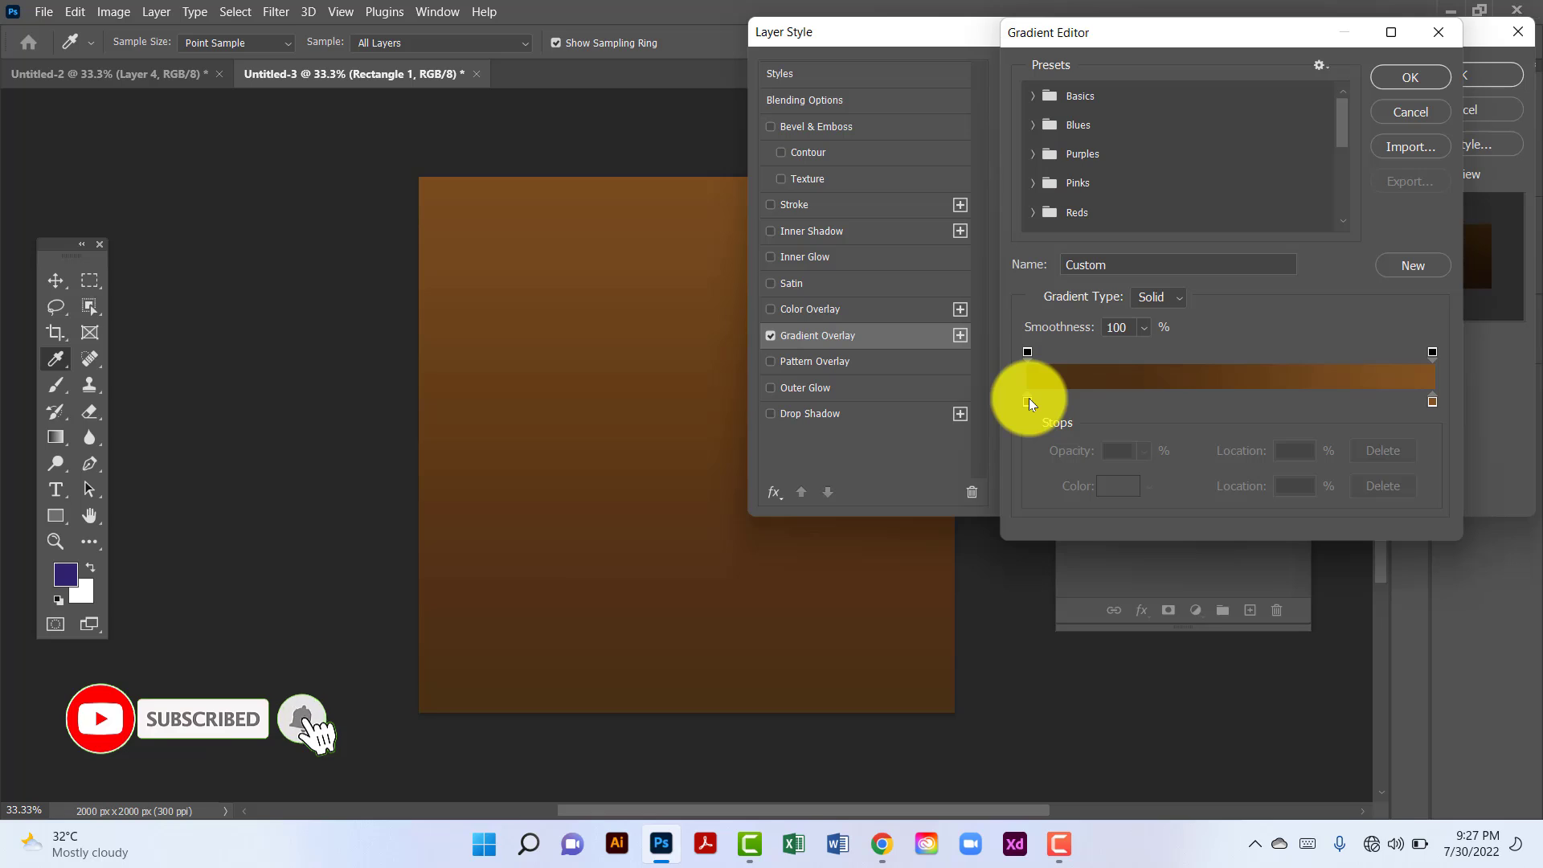
drag(1029, 403, 1307, 430)
drag(1027, 400, 1309, 403)
drag(1435, 406, 981, 384)
drag(1078, 400, 1010, 393)
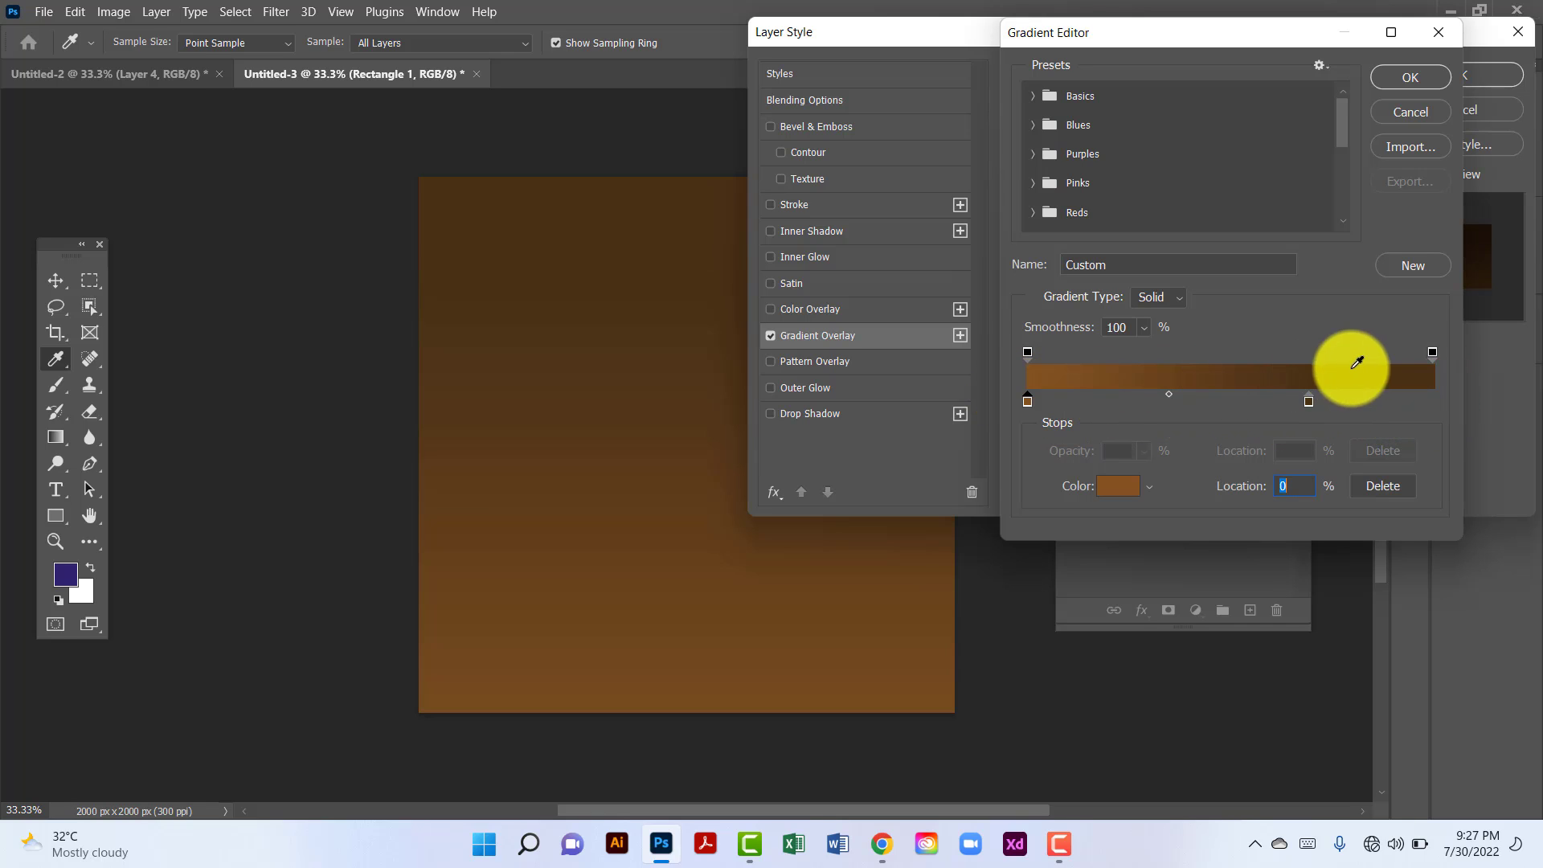
drag(1308, 401, 1444, 394)
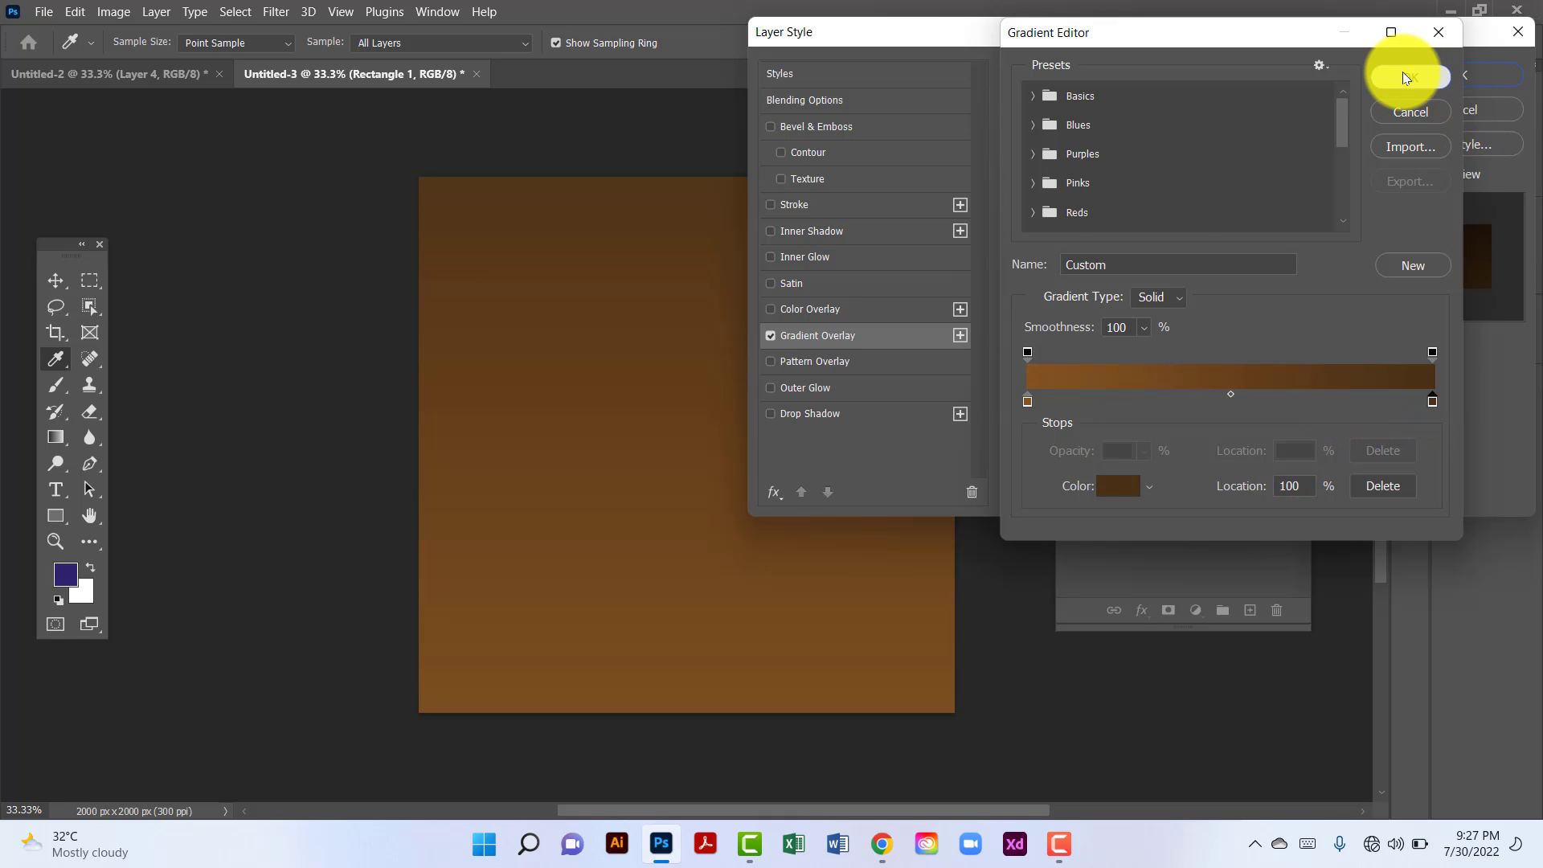
click(1403, 76)
Step: Set the gradient overlay's style to Radial and apply the layer style
click(1213, 179)
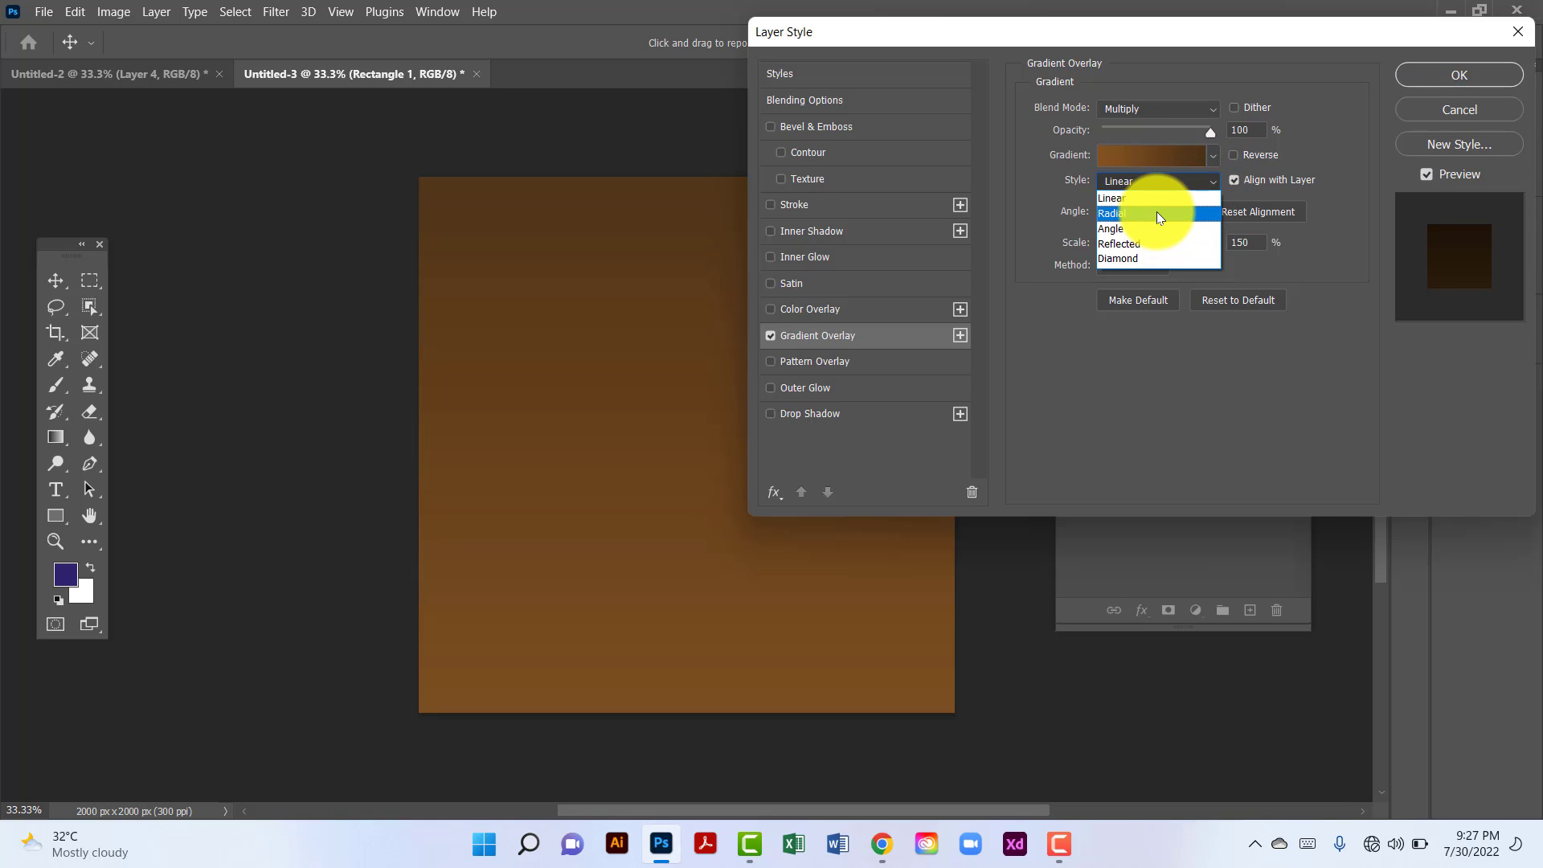
click(1156, 212)
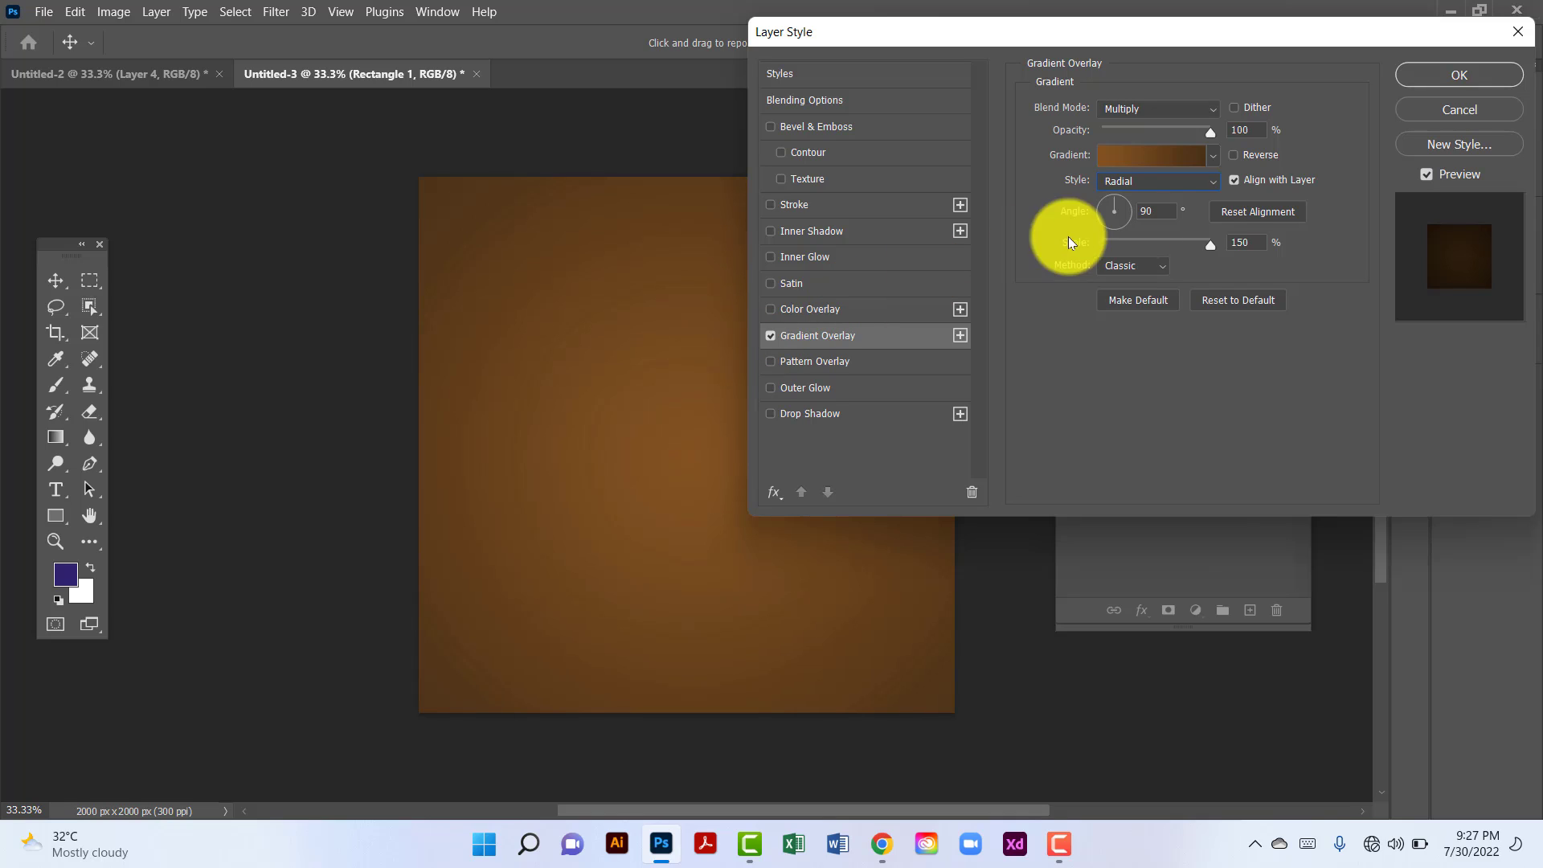
double_click(1266, 245)
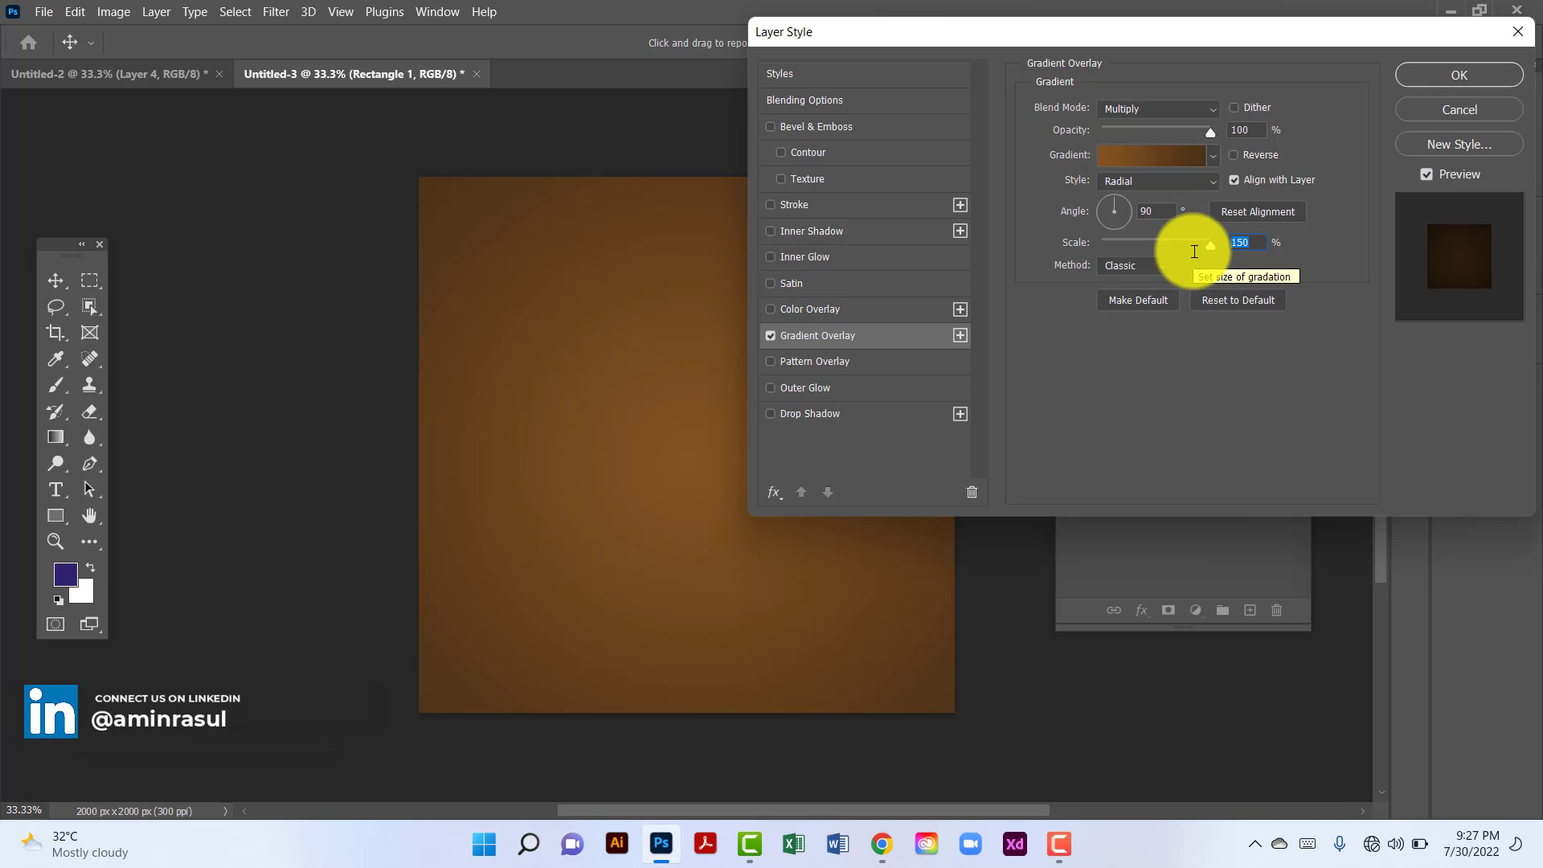
double_click(1157, 211)
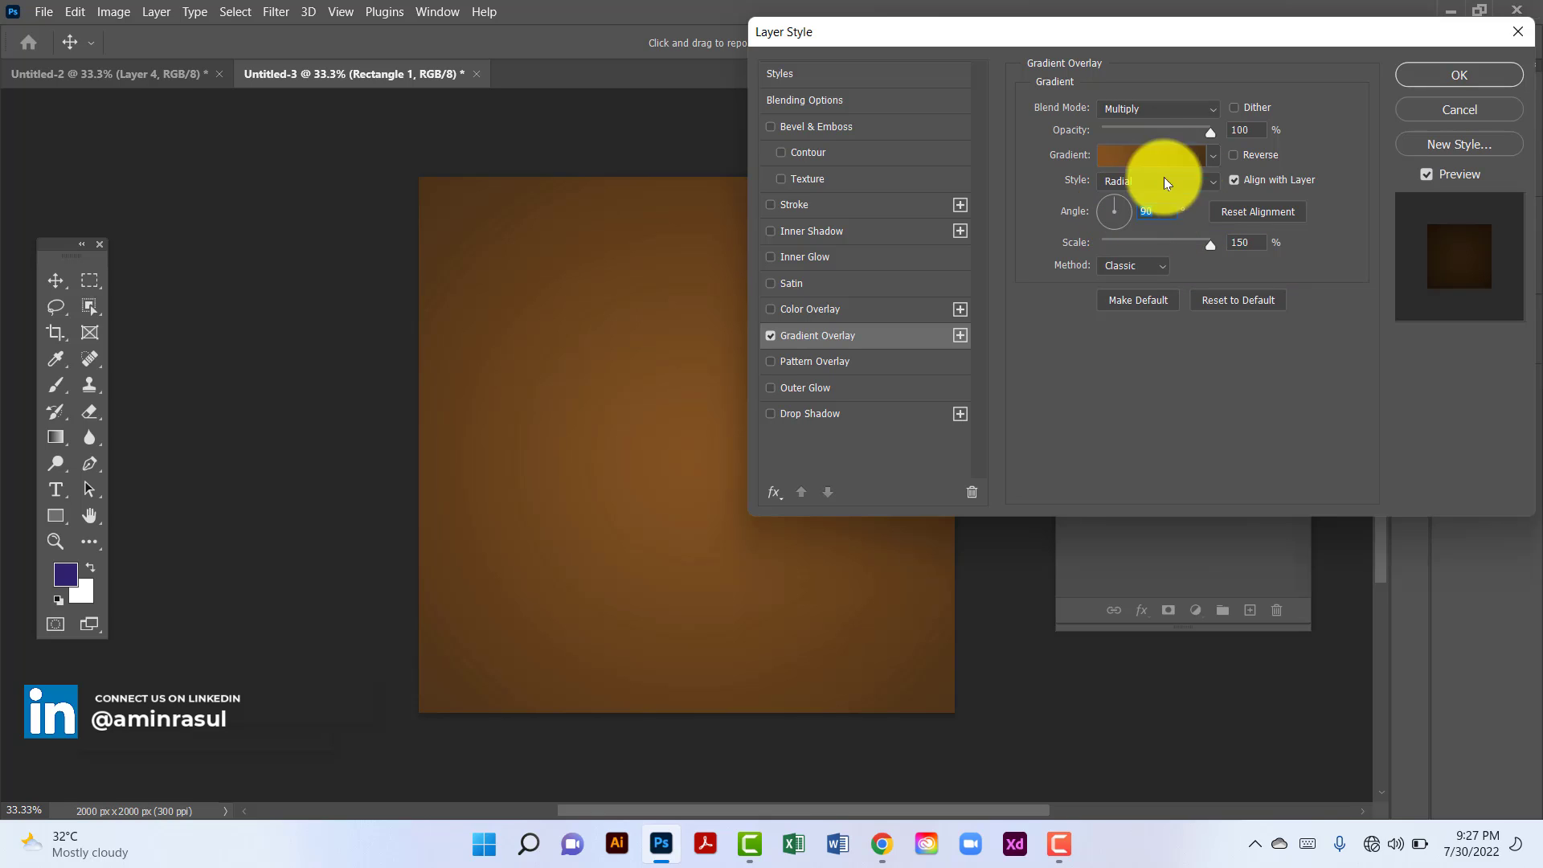
double_click(1244, 129)
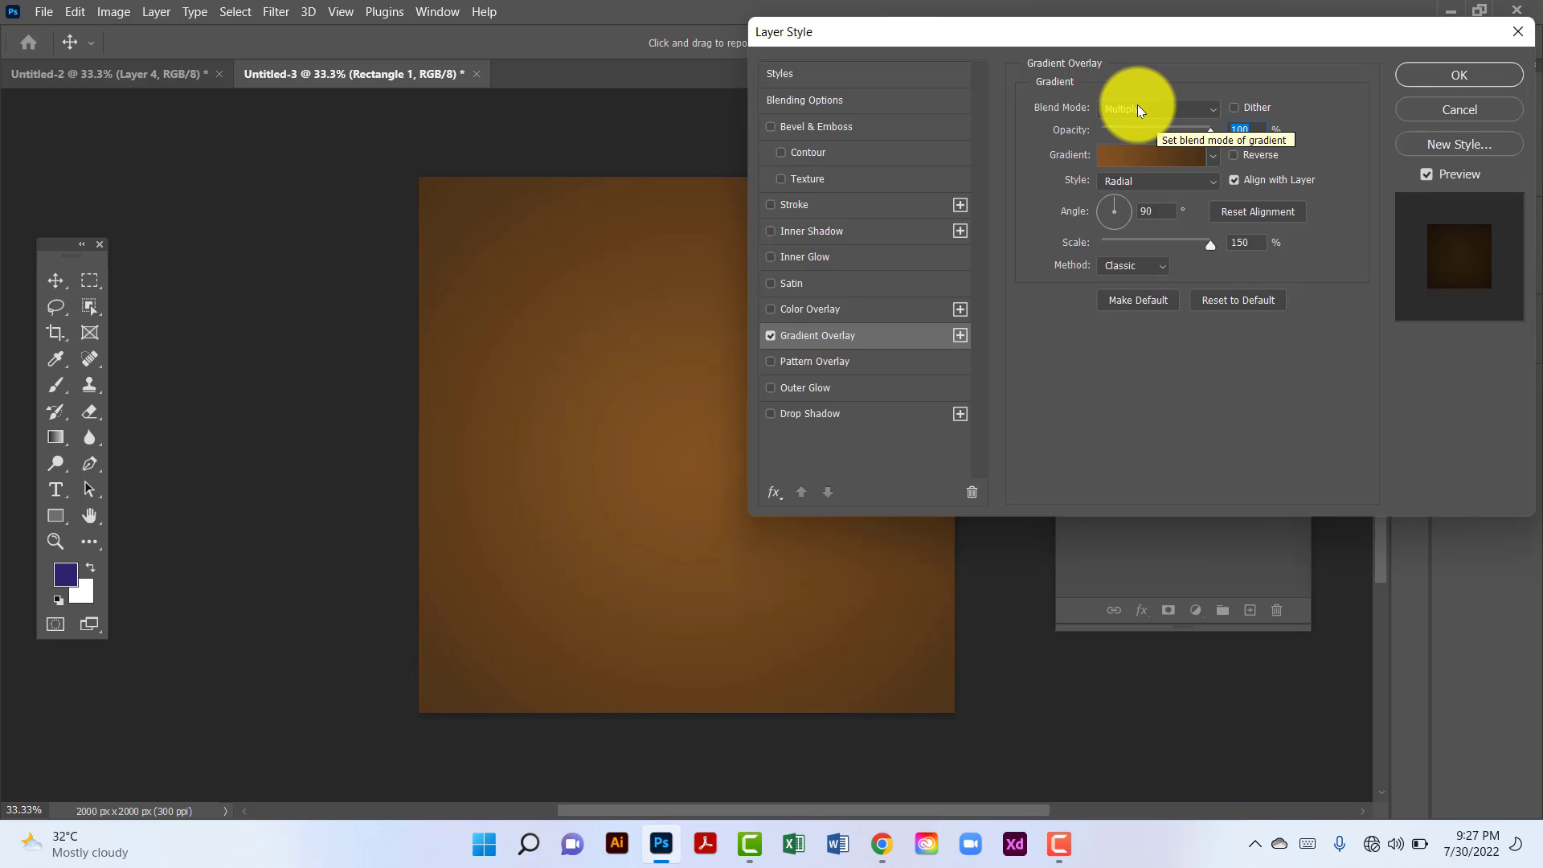
click(1445, 80)
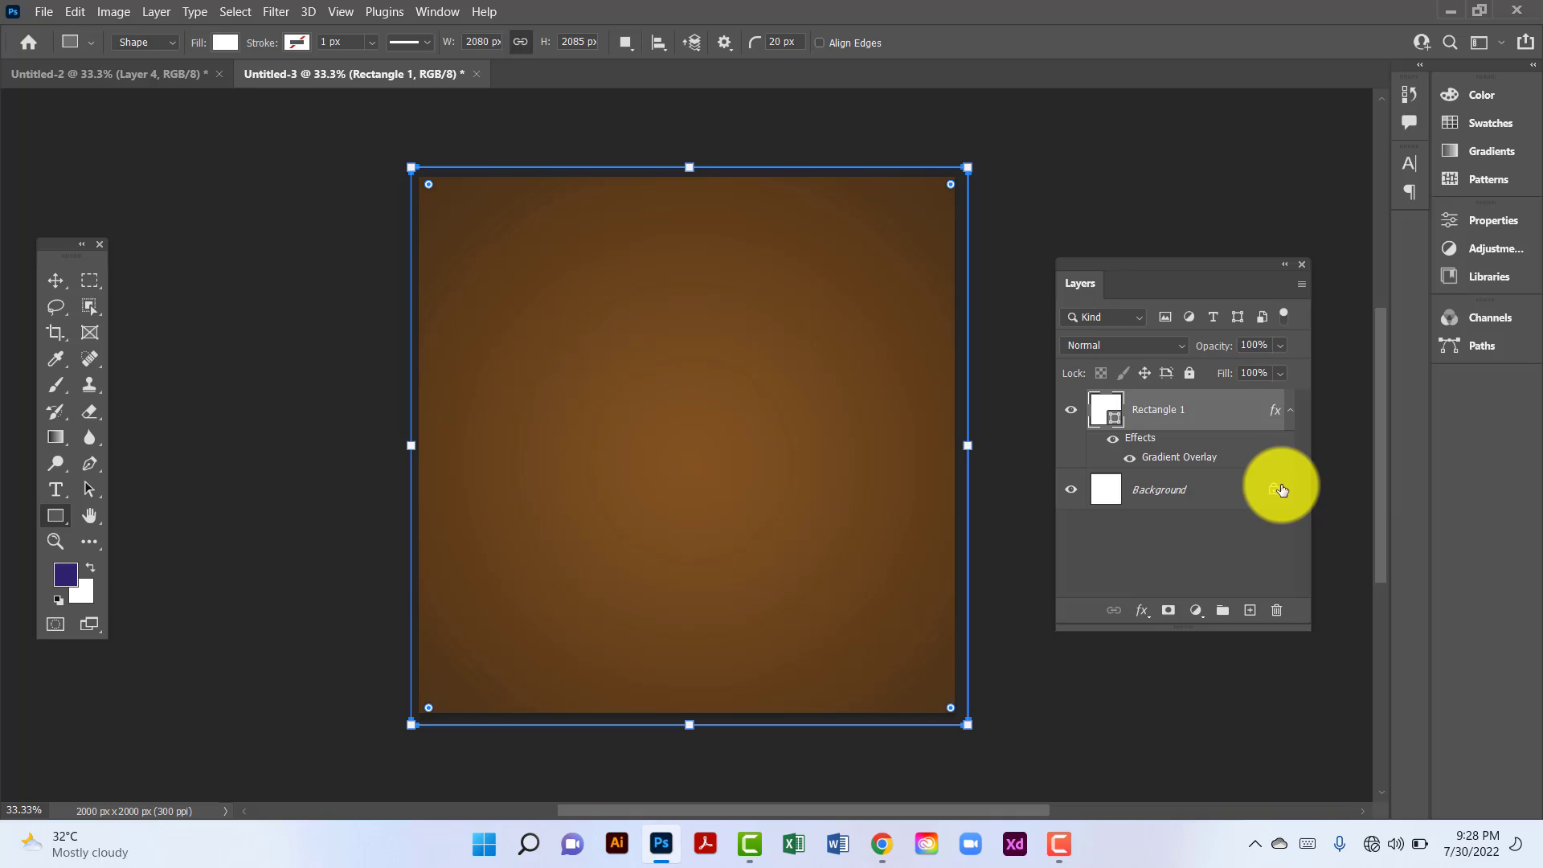
Step: Unlock the background layer, group it with the gradient rectangle, and name the group Background
click(1277, 489)
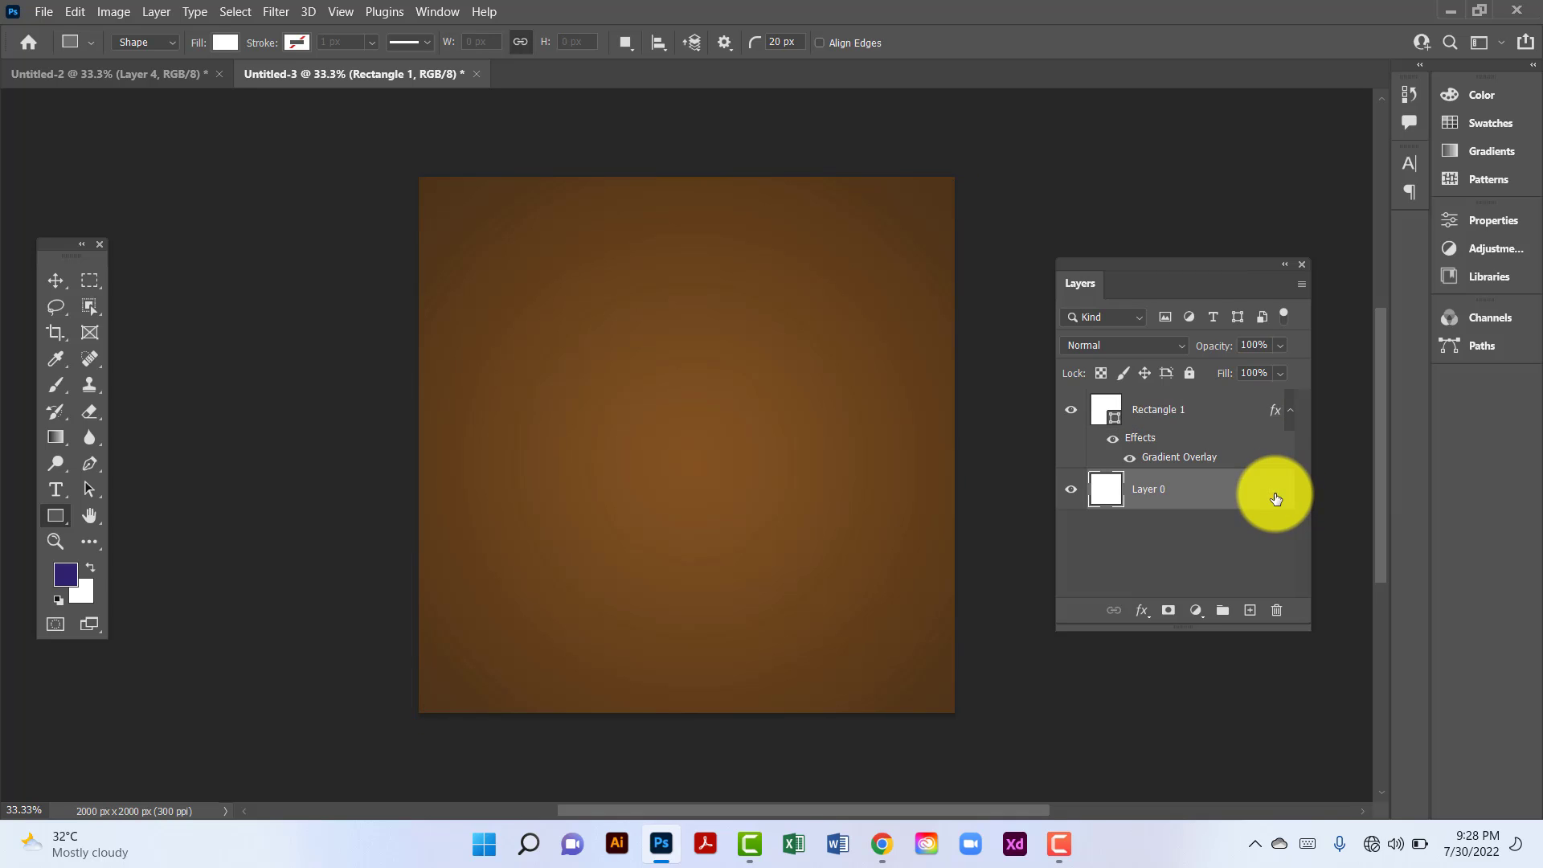
ctrl+click(1217, 422)
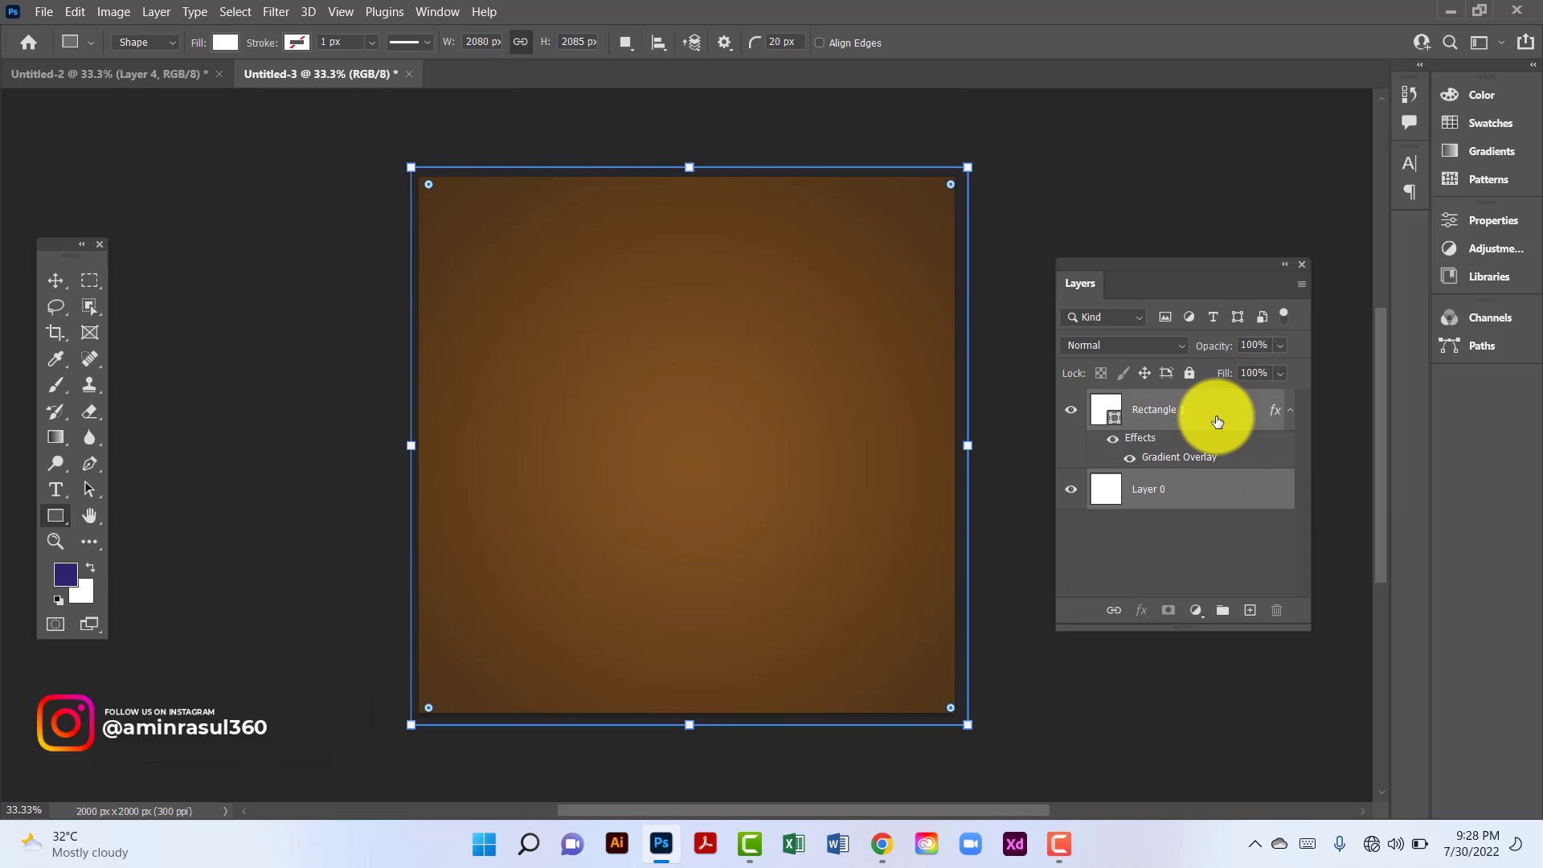
key(ctrl+g)
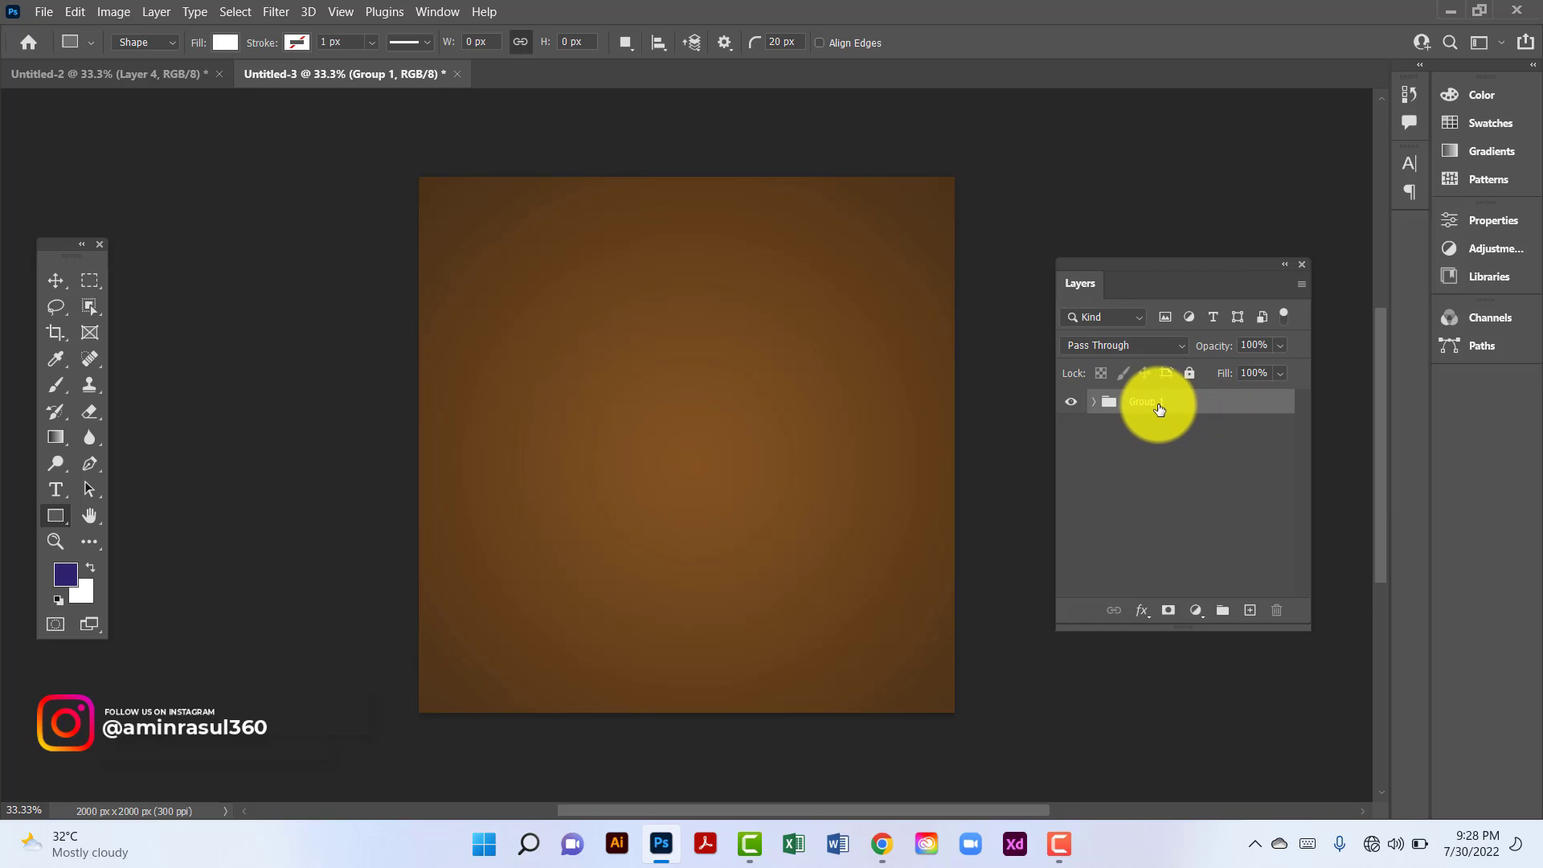
text(Background)
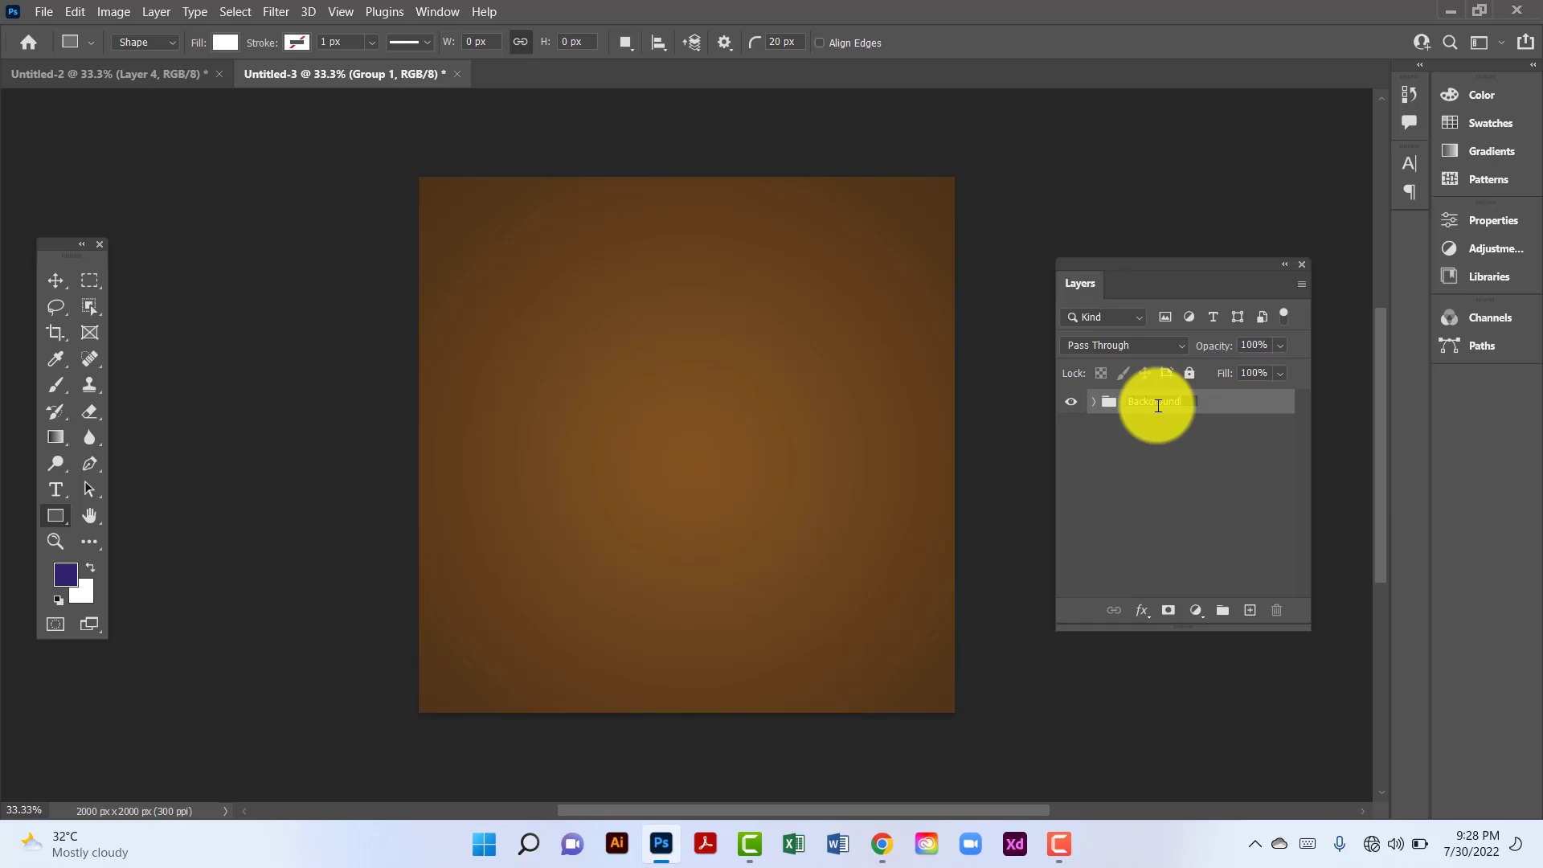
key(Return)
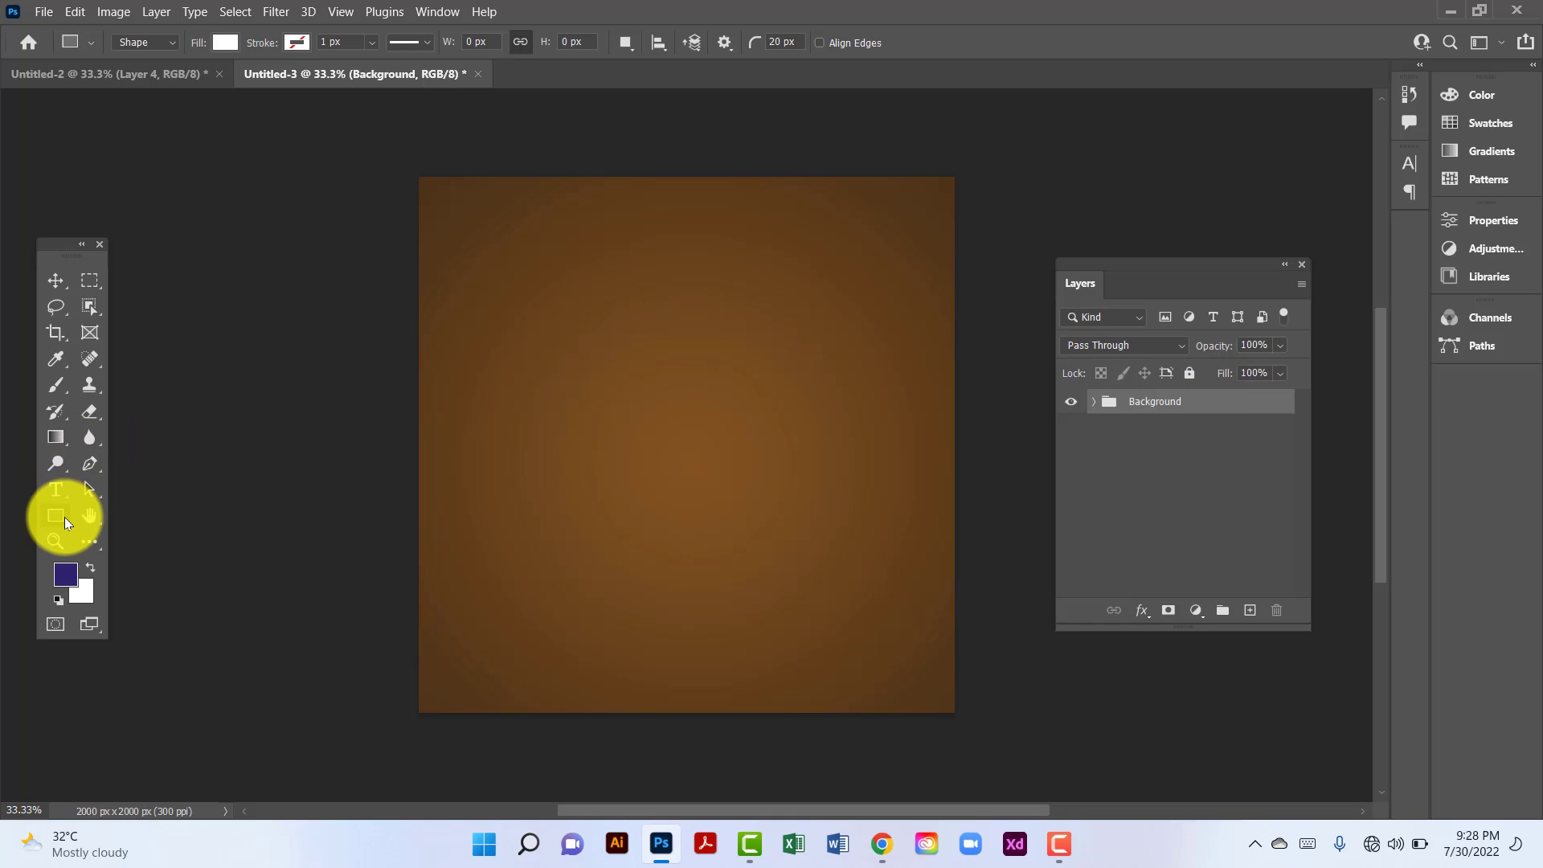
Step: Draw a white rounded rectangle about 633 × 618 px and move it fully onto the canvas, left of and above center
drag(404, 327, 572, 491)
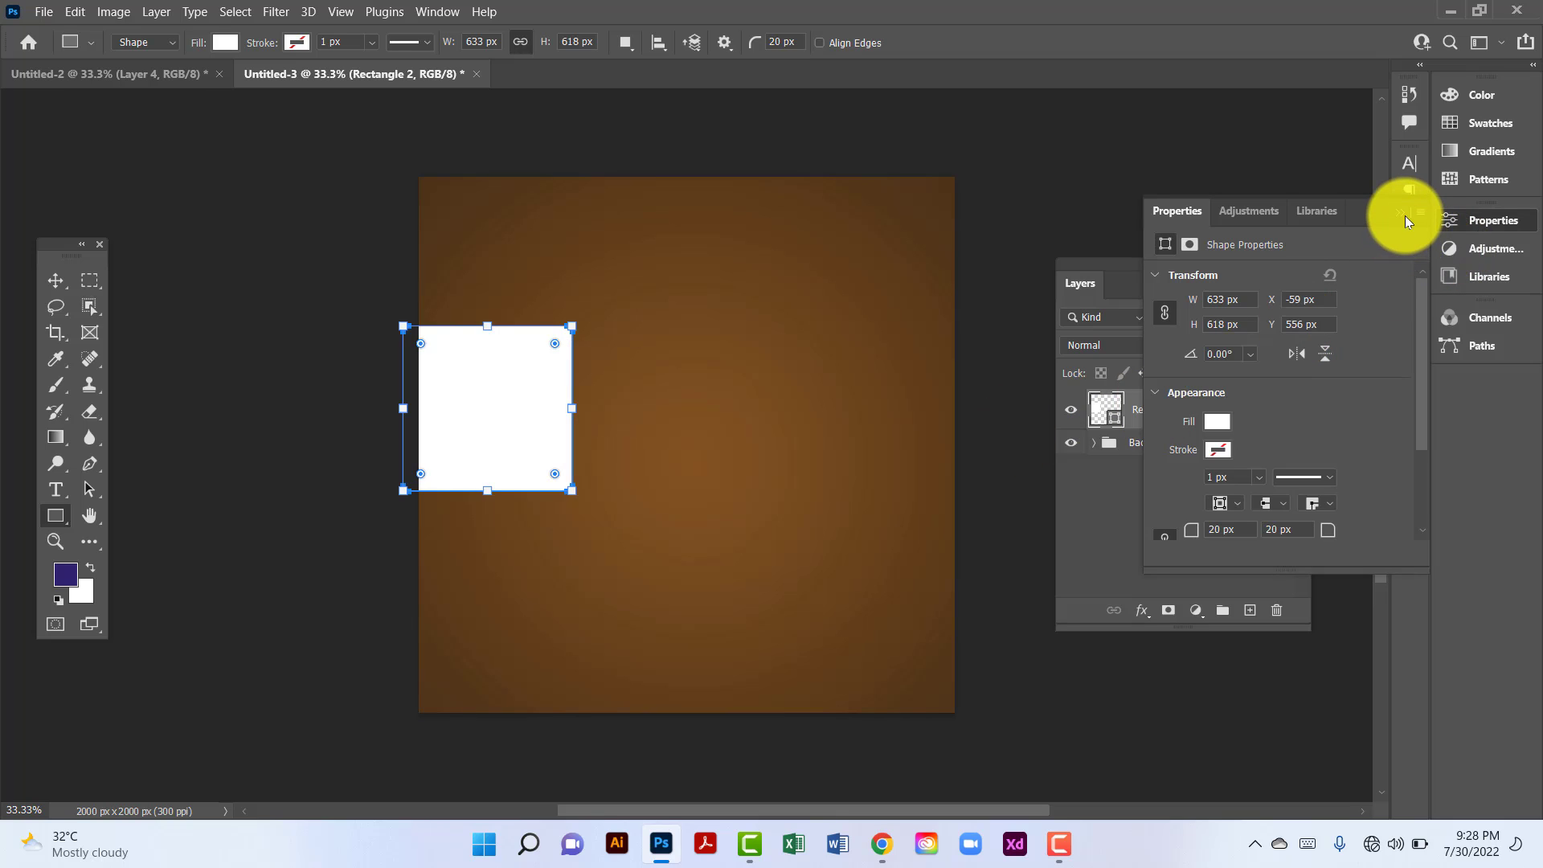
click(1402, 215)
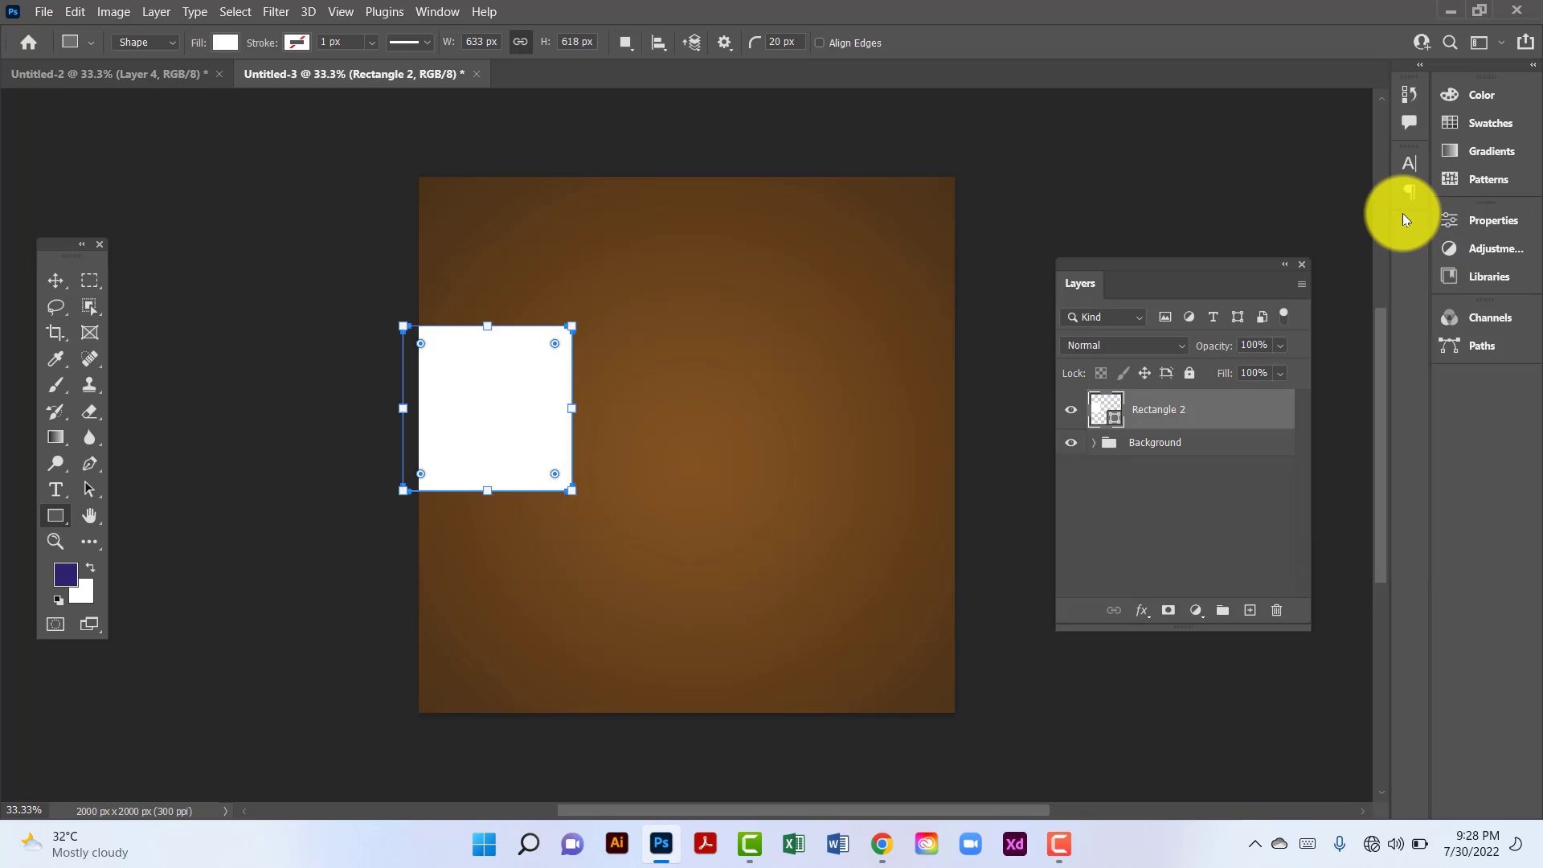
click(56, 279)
click(463, 373)
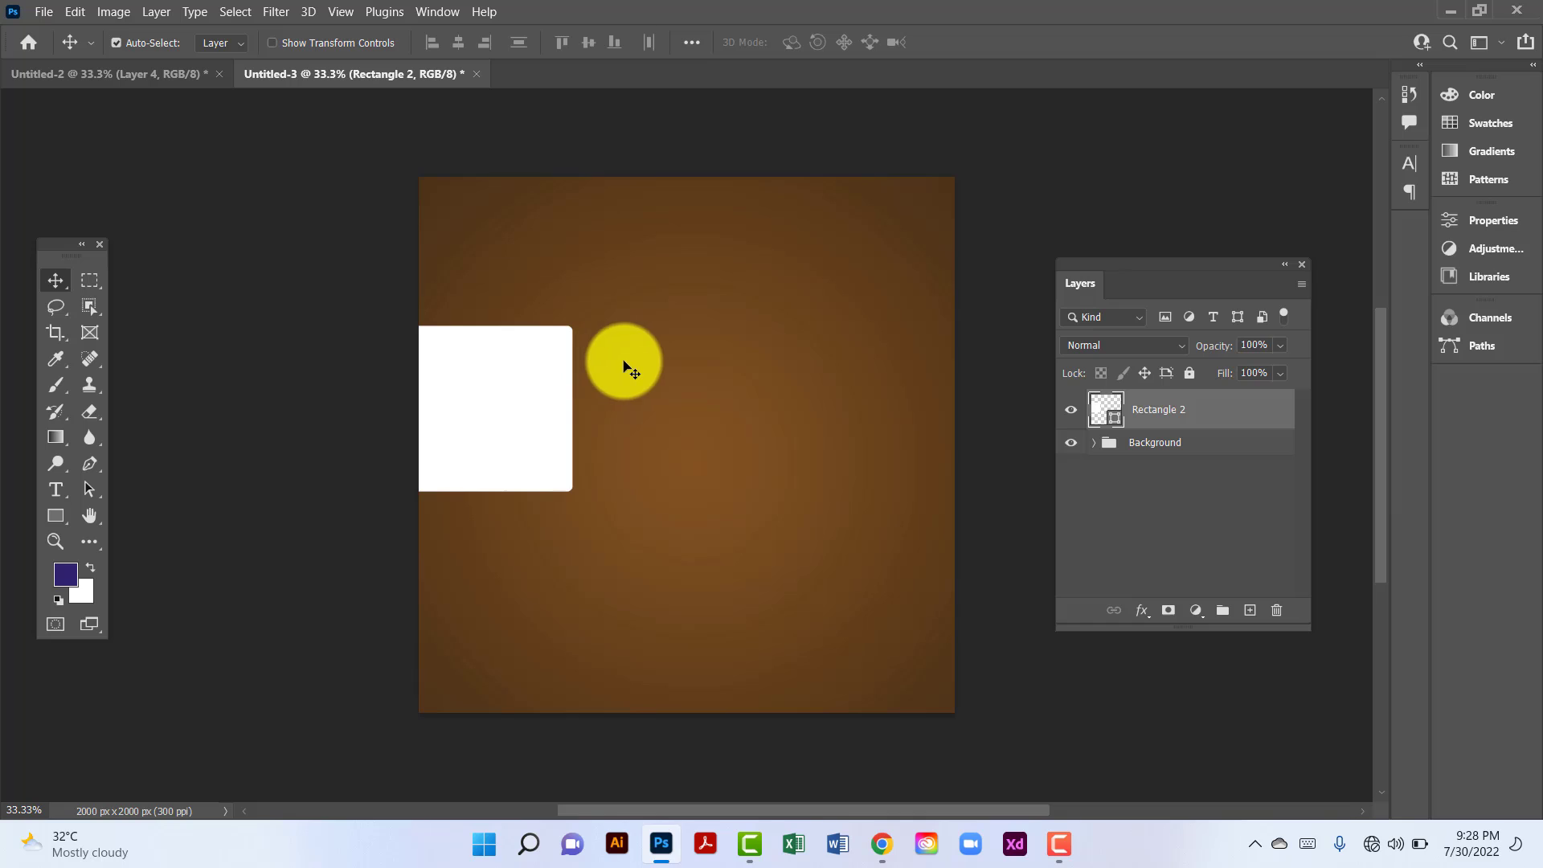
drag(499, 389, 589, 386)
Step: Rotate the white rounded rectangle about -47.36° into a diamond
key(ctrl+t)
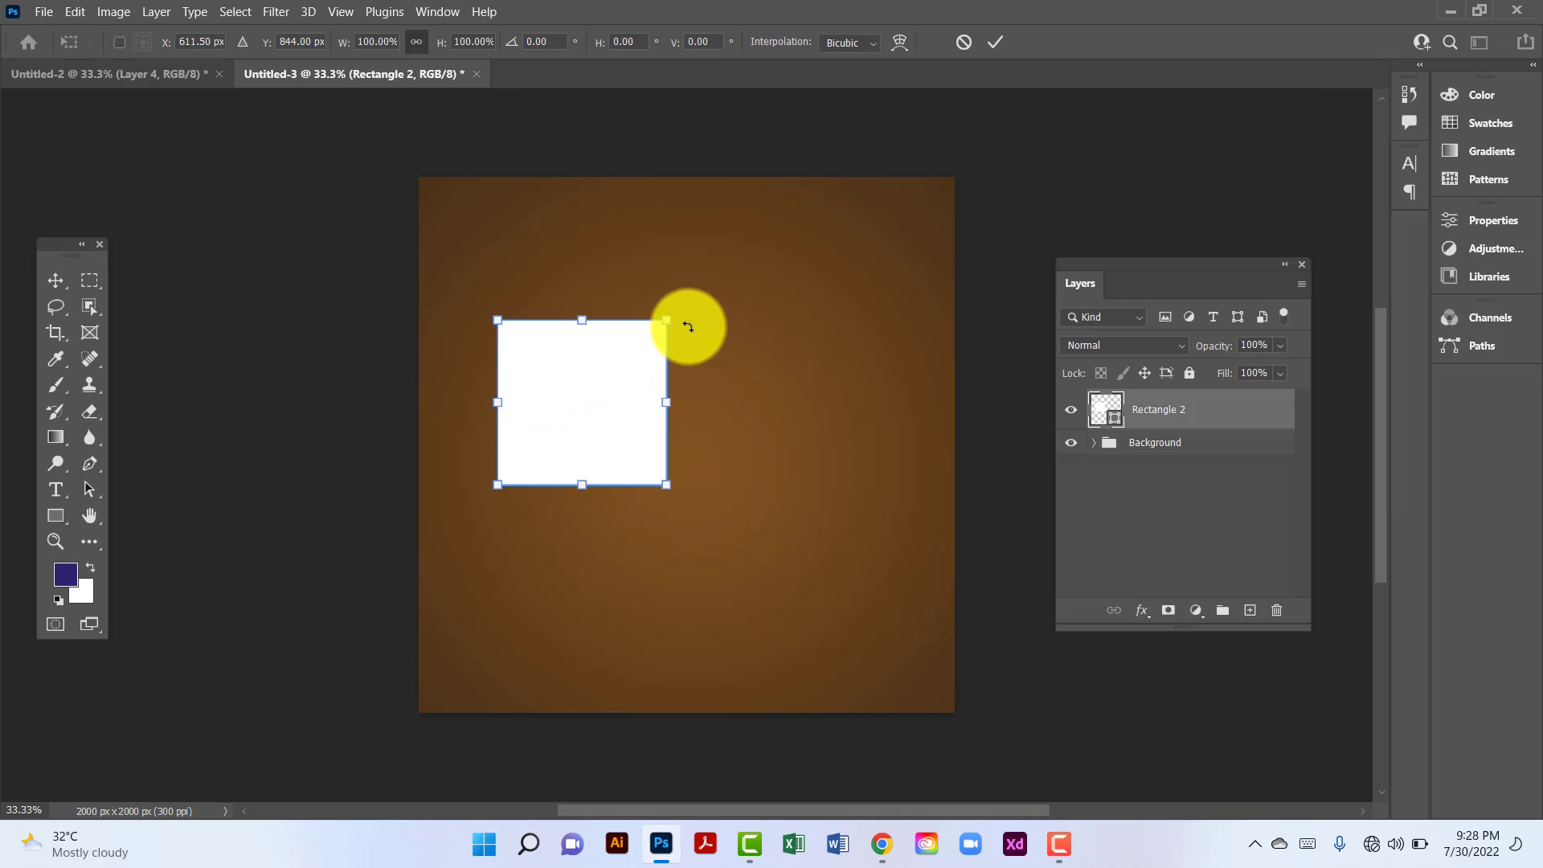
drag(688, 315, 589, 266)
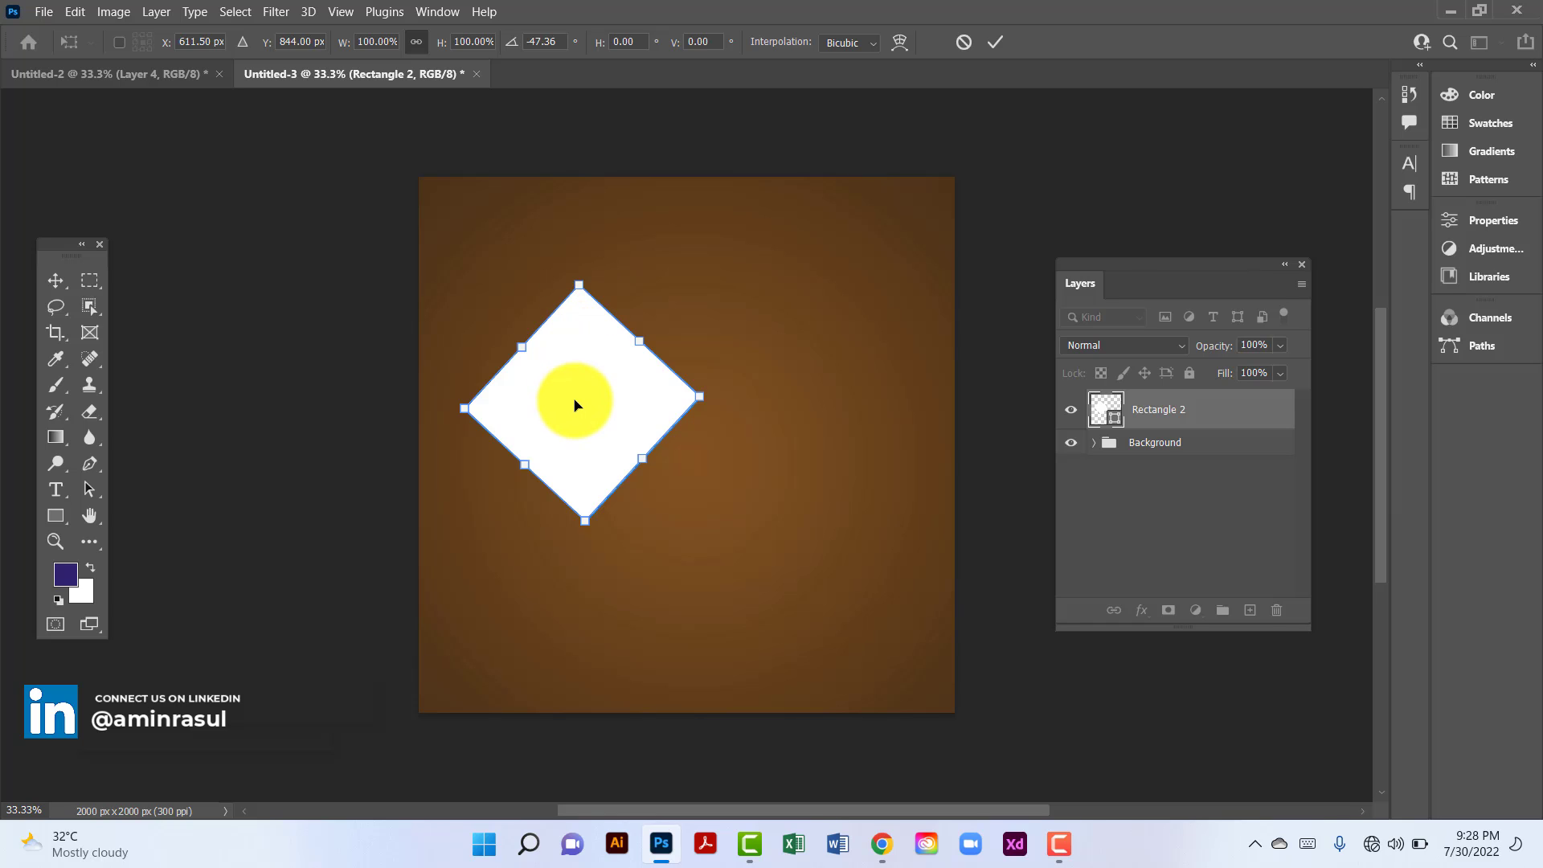
key(Return)
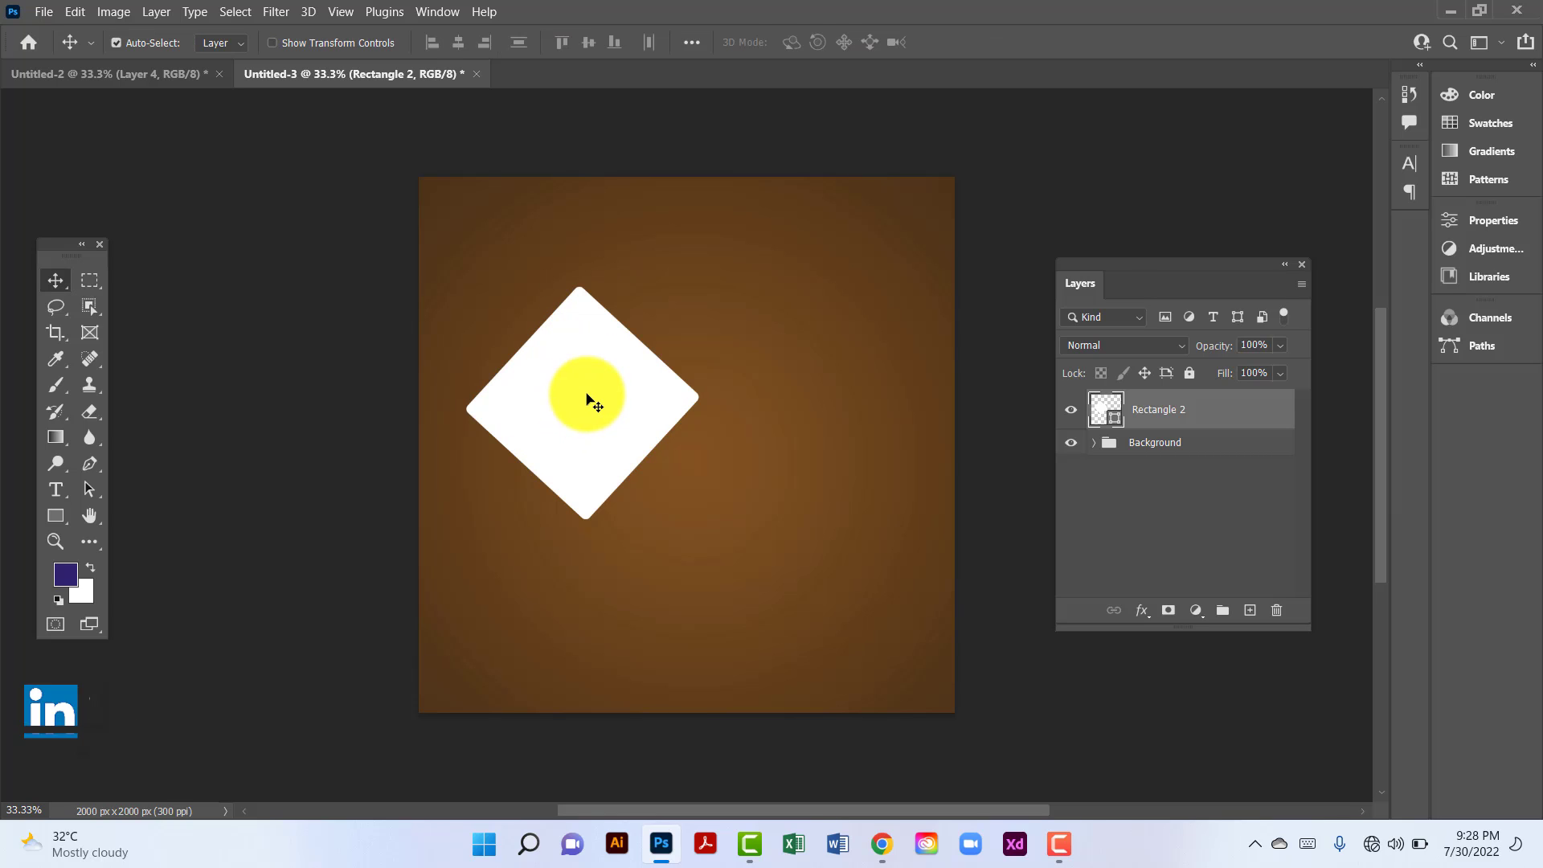
Step: Duplicate the white diamond twice, placing one copy diagonally below-left and one above-right with narrow gaps between them
drag(571, 422, 458, 535)
key(Escape)
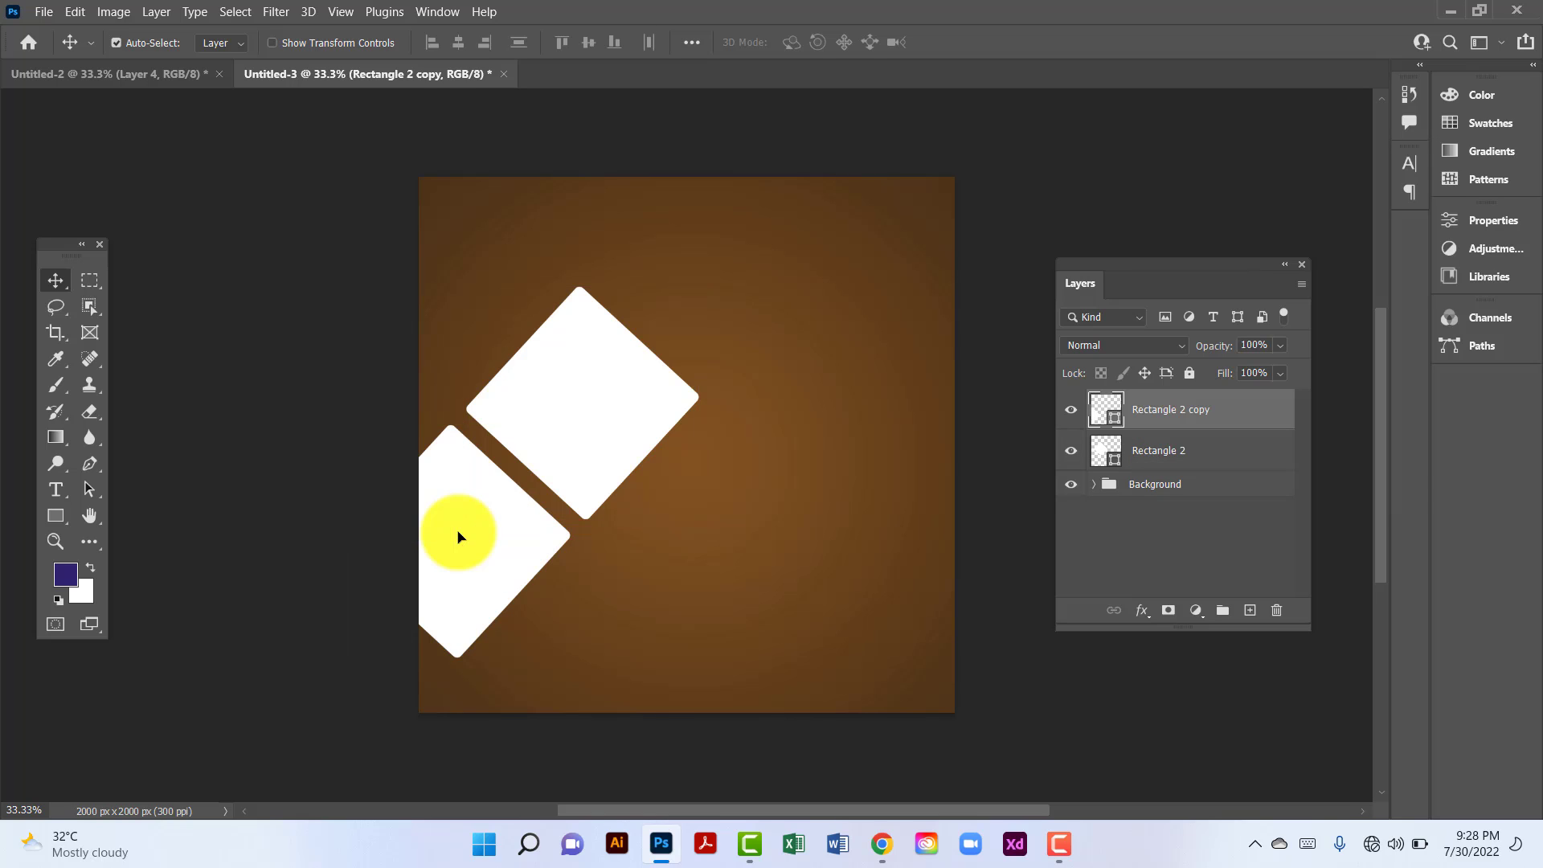
drag(597, 430, 719, 296)
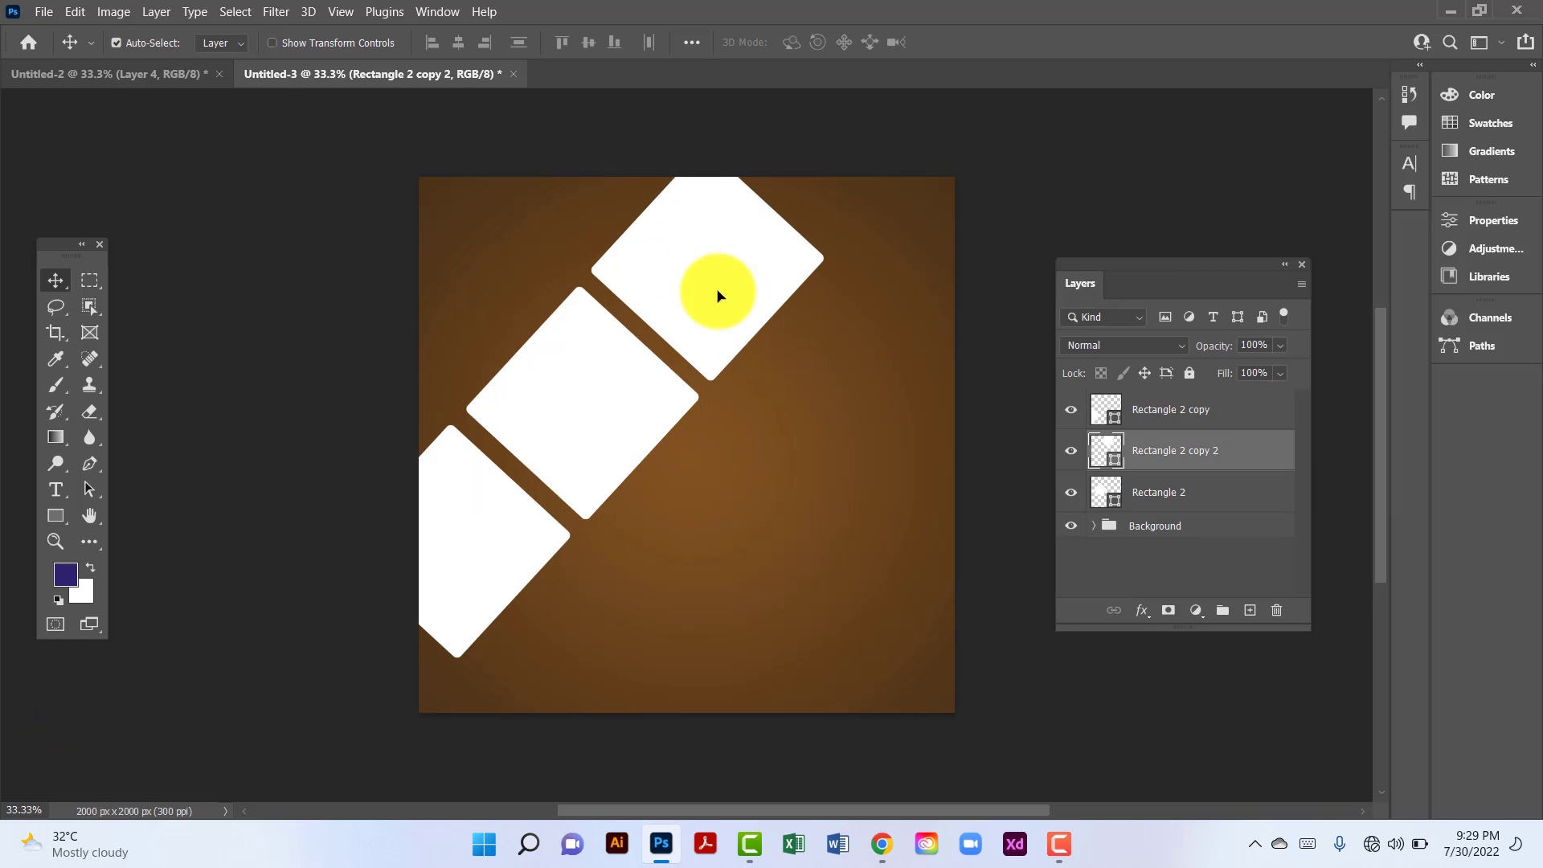
Step: Scale the three white diamonds together to about 140% and position them as a diagonal band across the canvas
click(1241, 496)
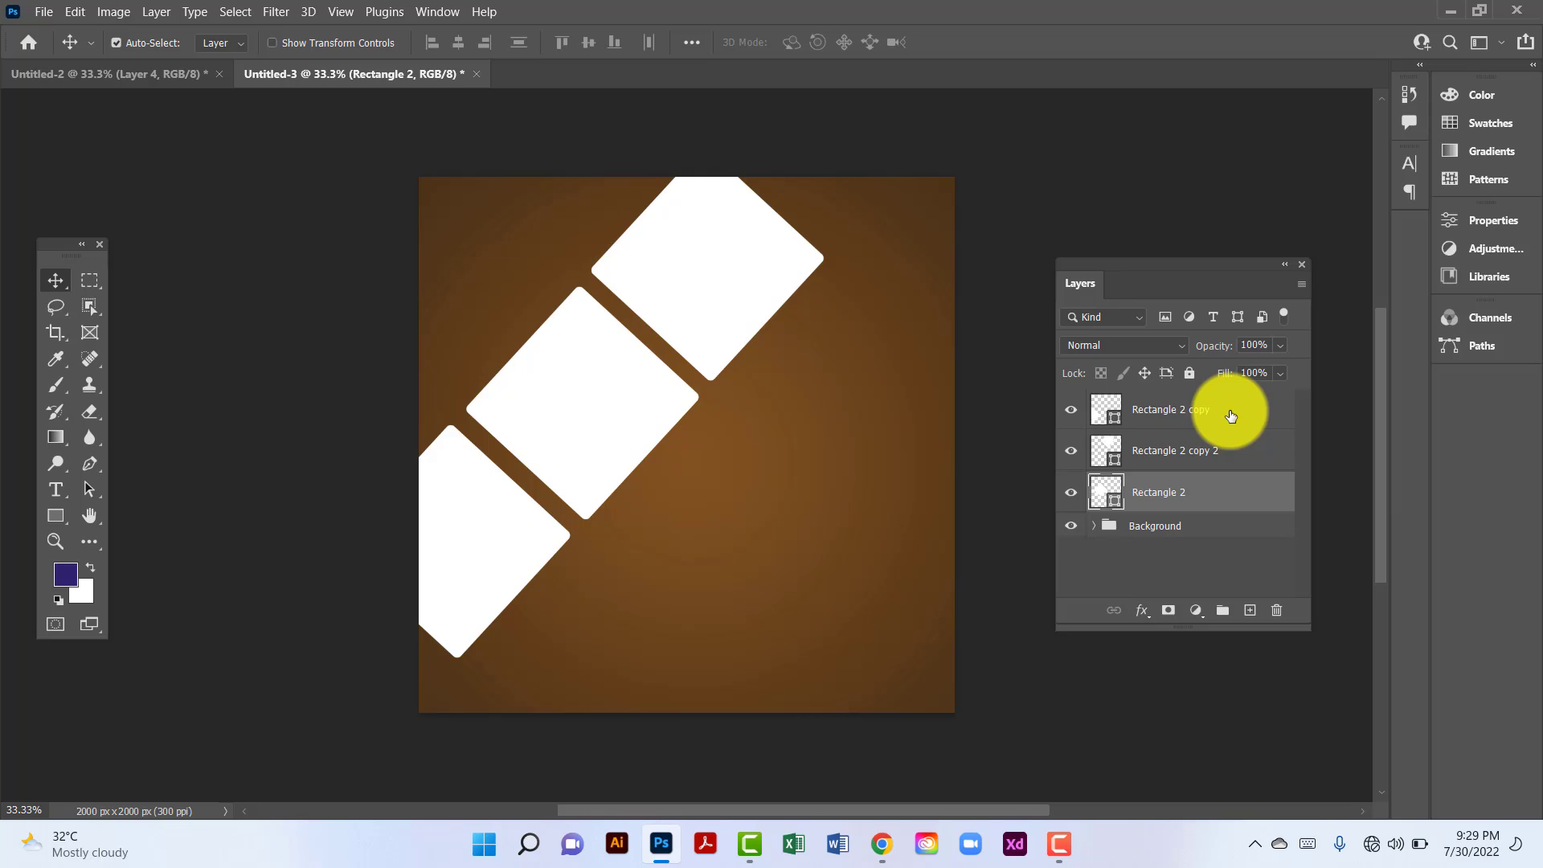
shift+click(1230, 415)
key(ctrl+t)
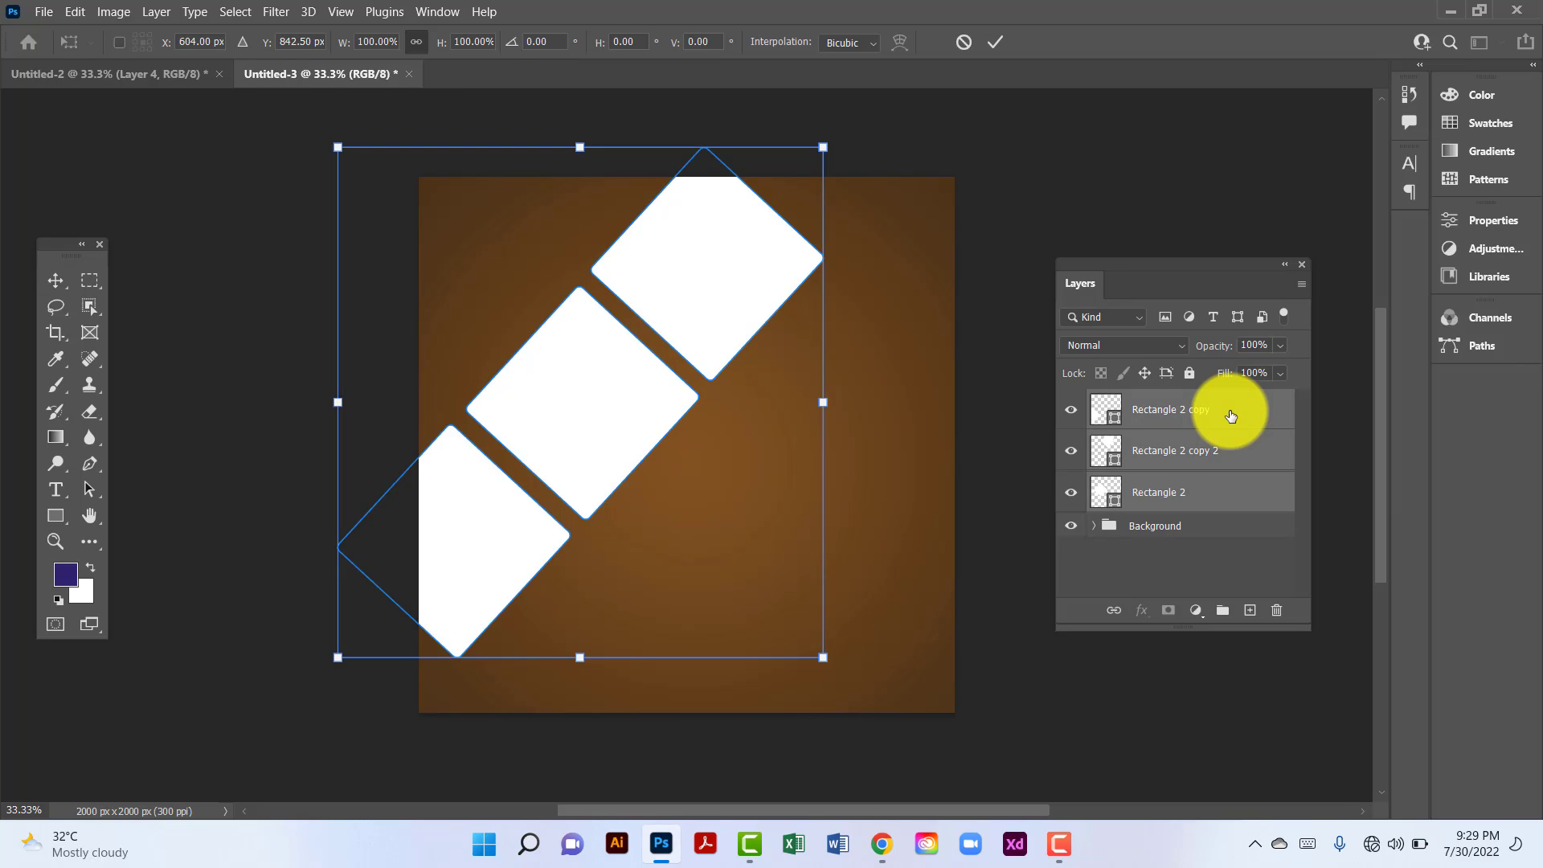
drag(818, 403, 1099, 345)
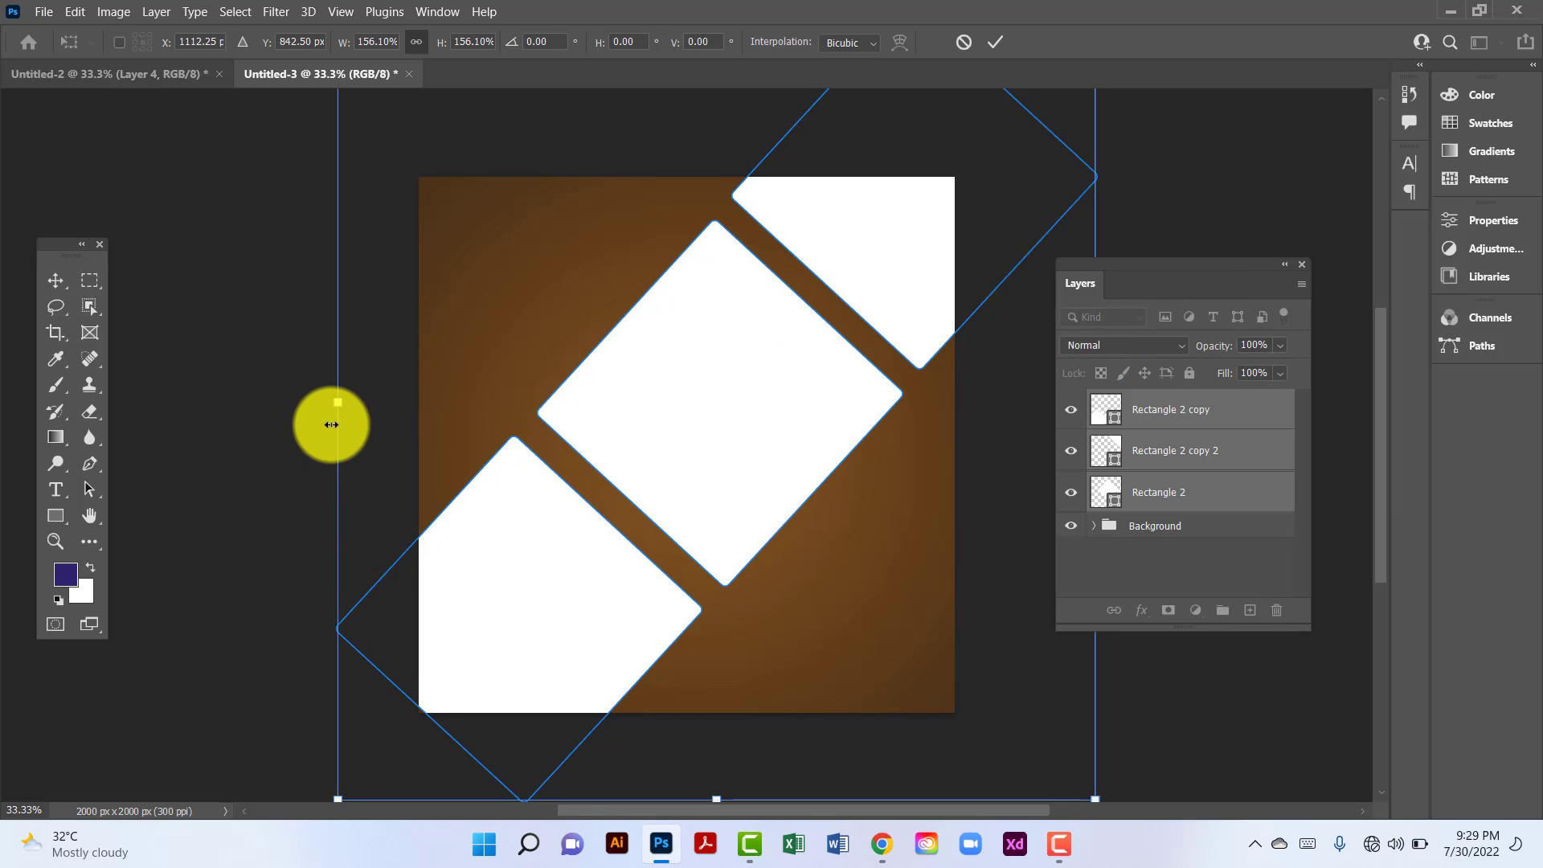
drag(335, 414, 438, 402)
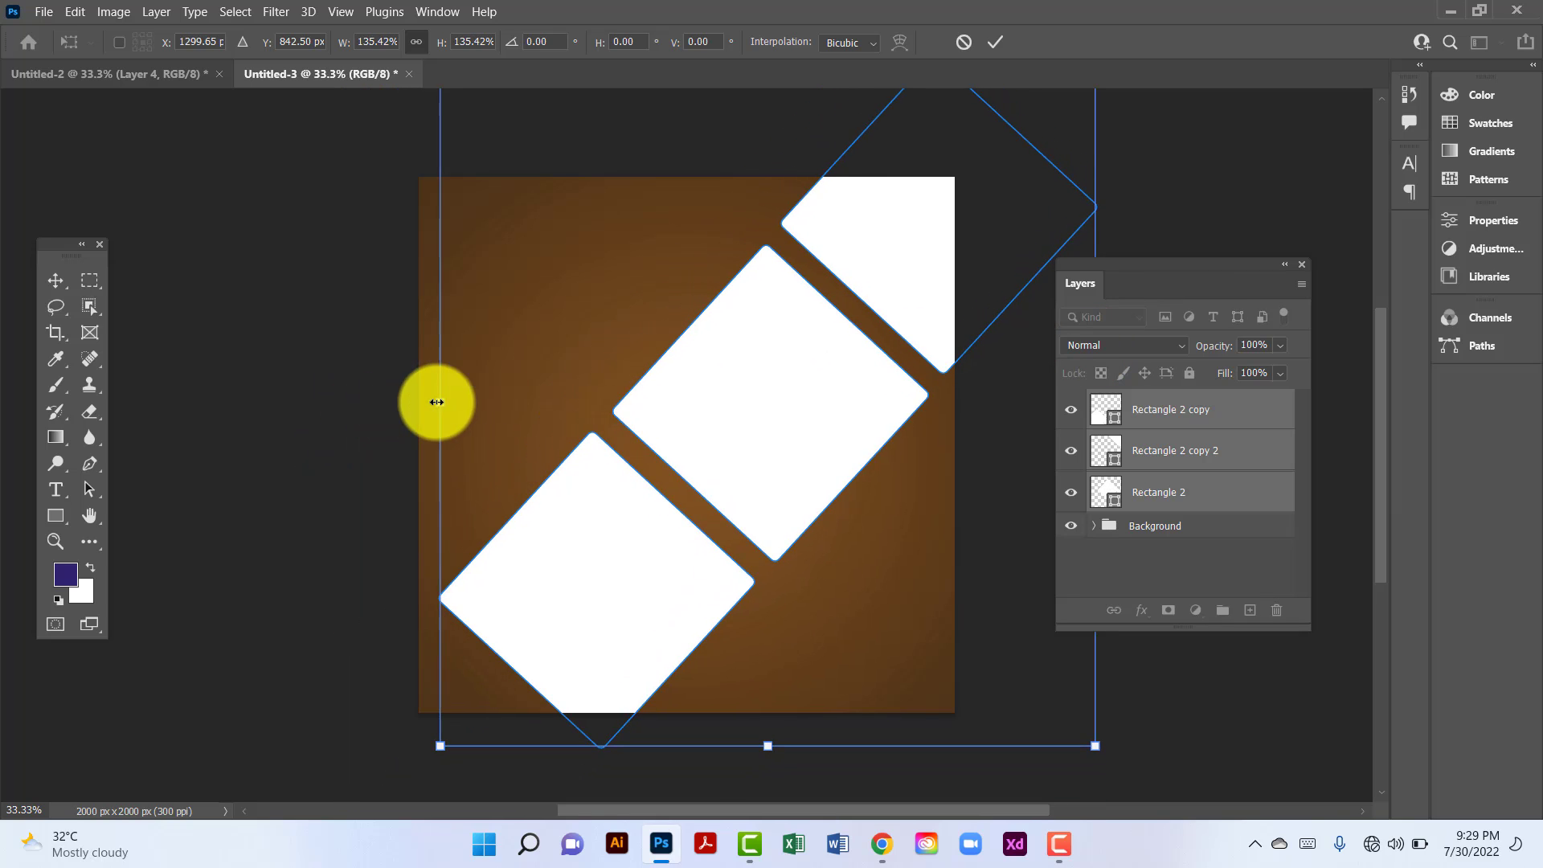
drag(734, 413, 655, 399)
drag(308, 397, 301, 407)
drag(710, 389, 696, 381)
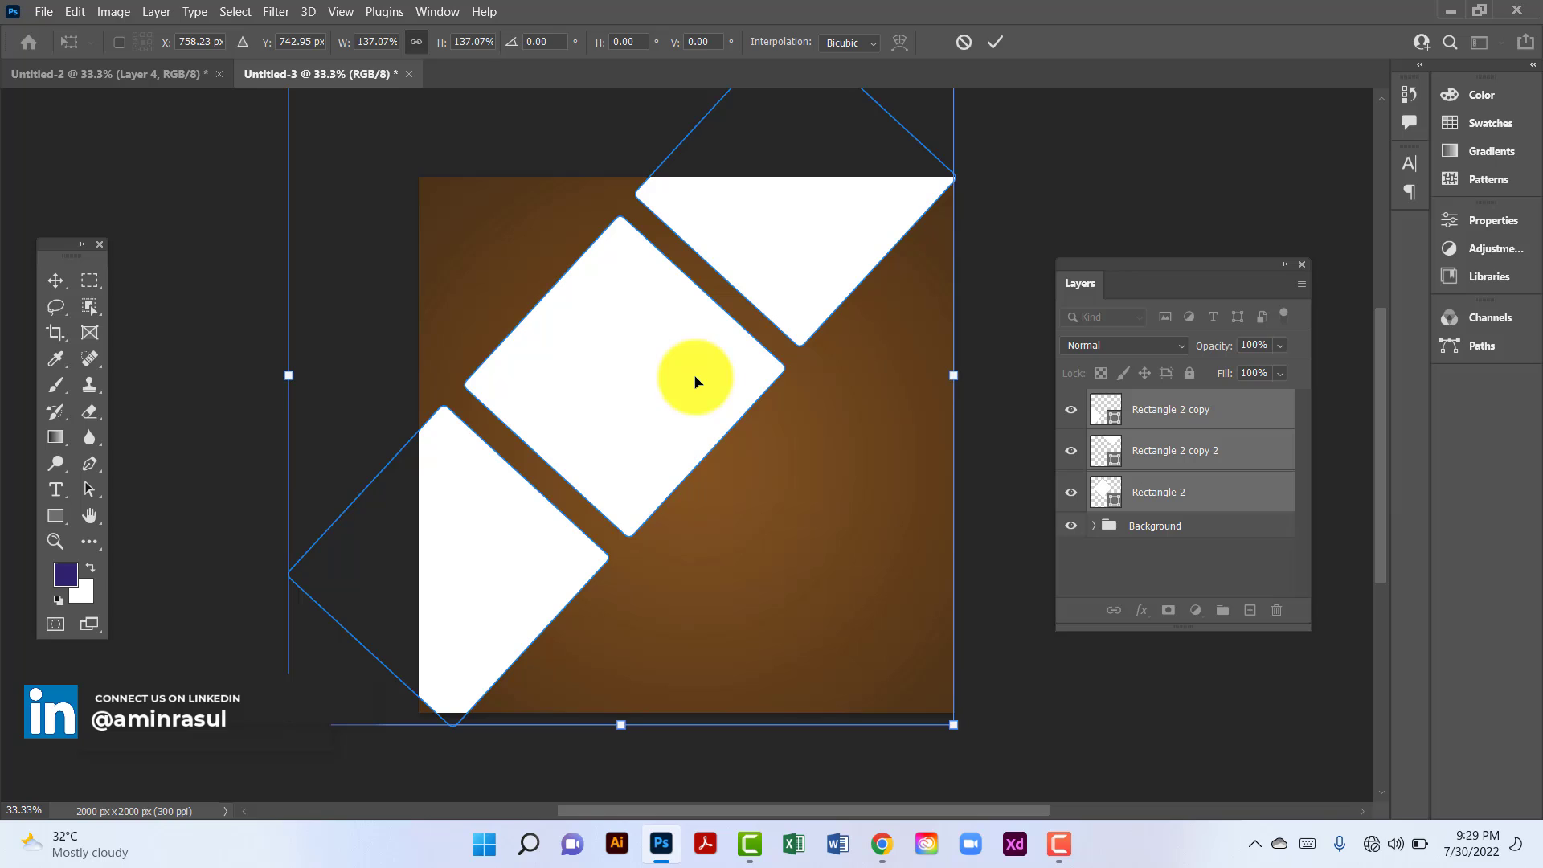
drag(963, 371, 977, 369)
drag(813, 327, 807, 337)
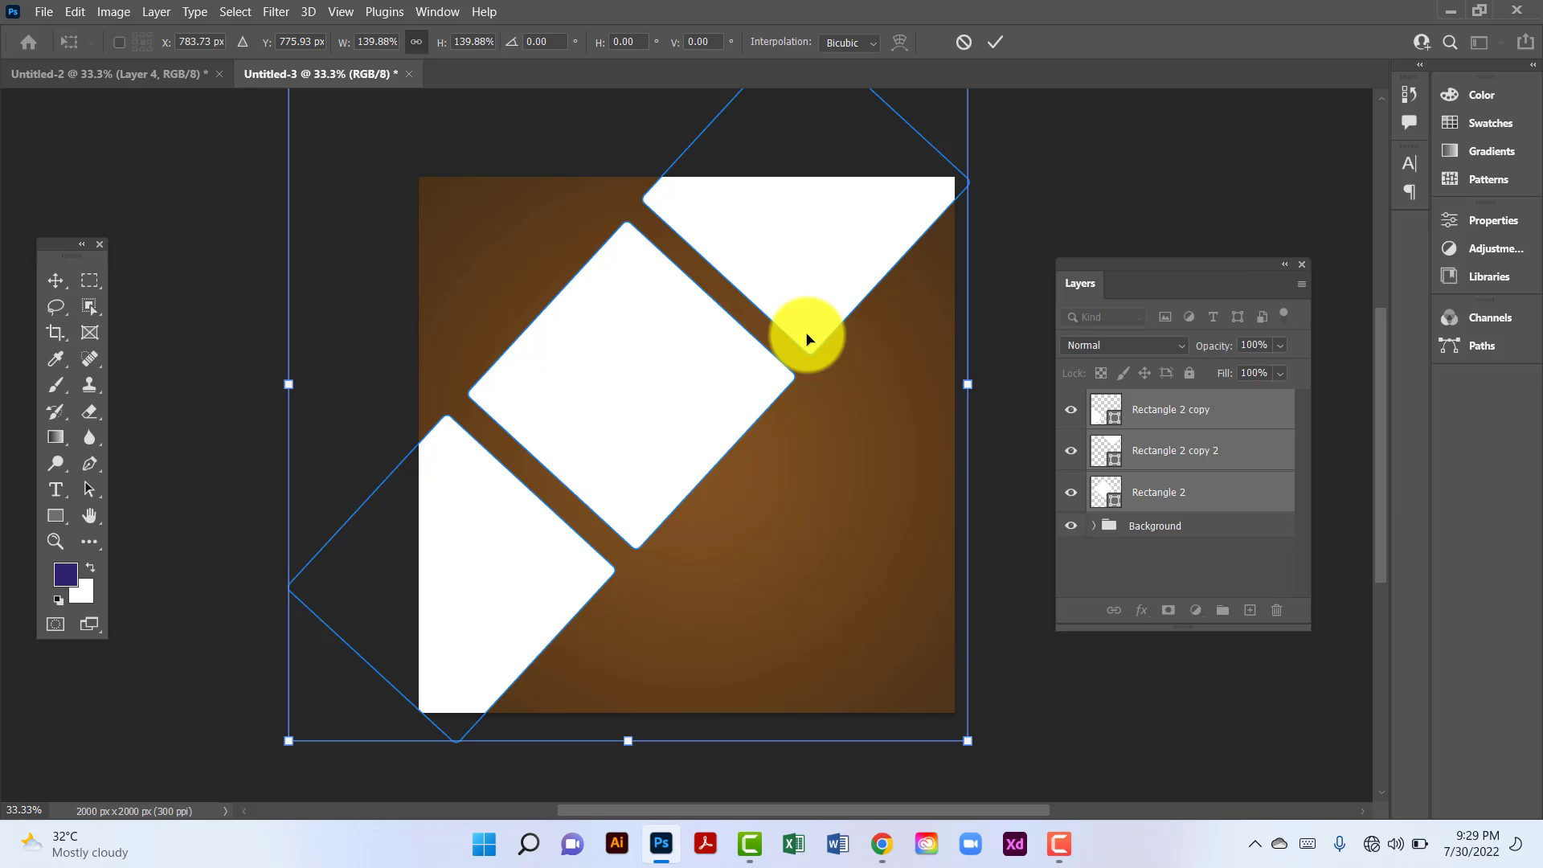
key(Return)
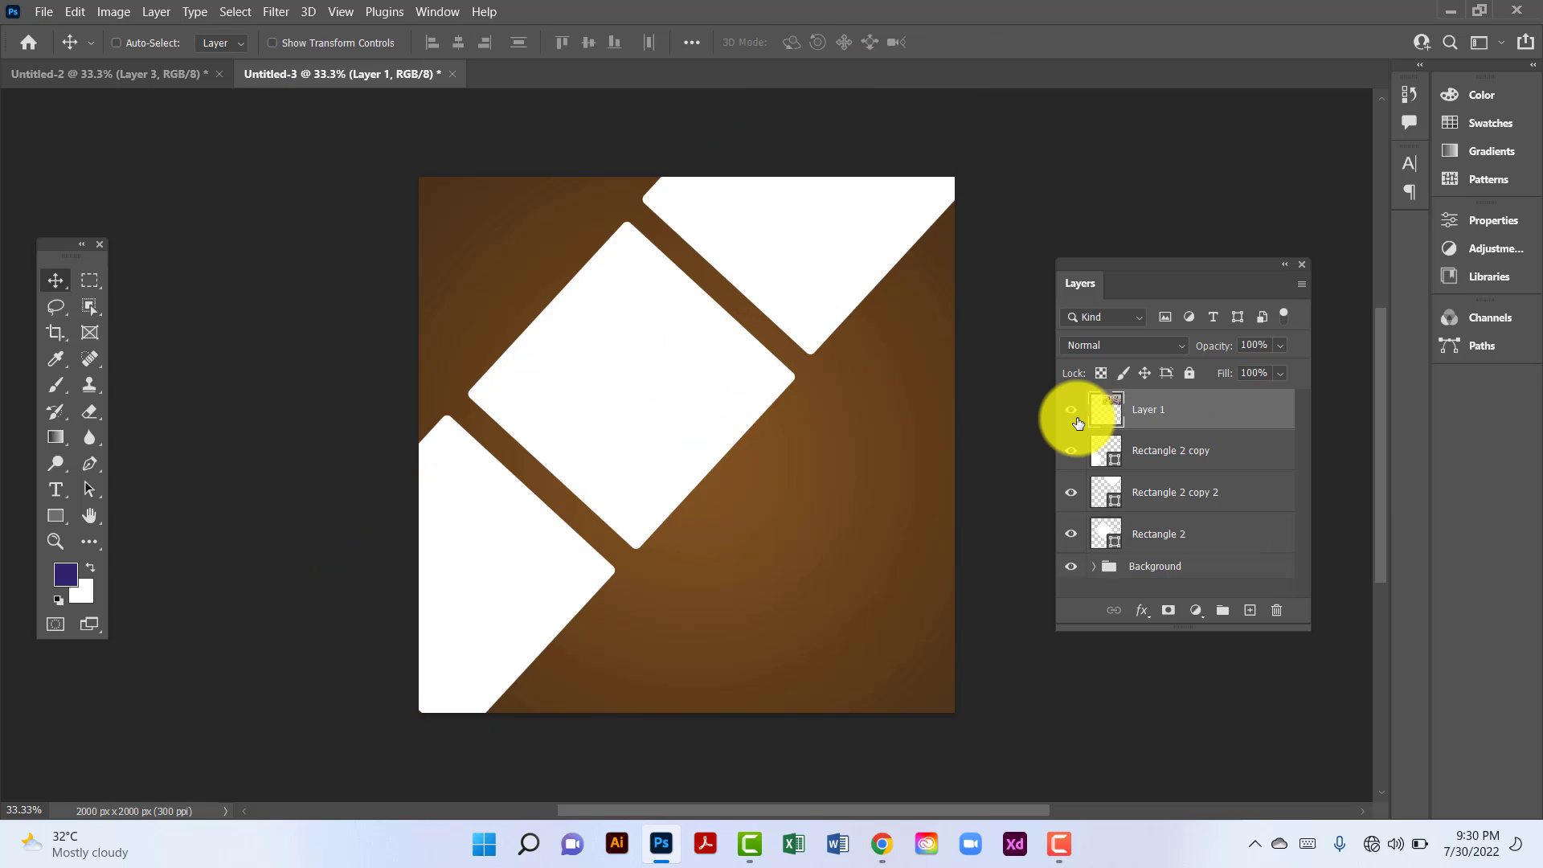
Step: Show the living-room photo layer over the upper-right diamond
click(1071, 409)
click(1090, 223)
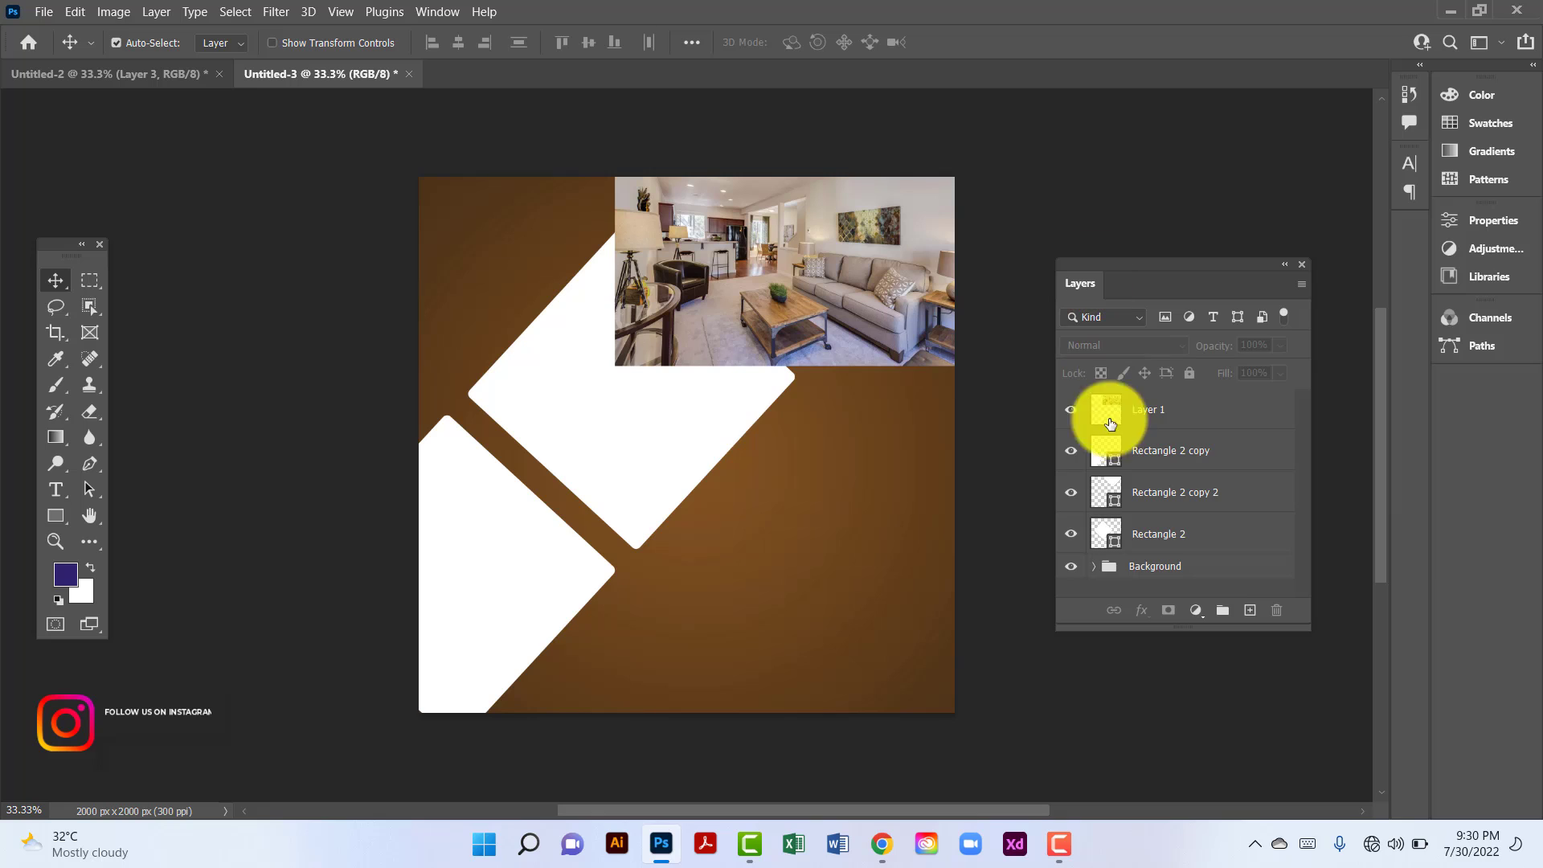
click(1205, 500)
drag(893, 281, 803, 361)
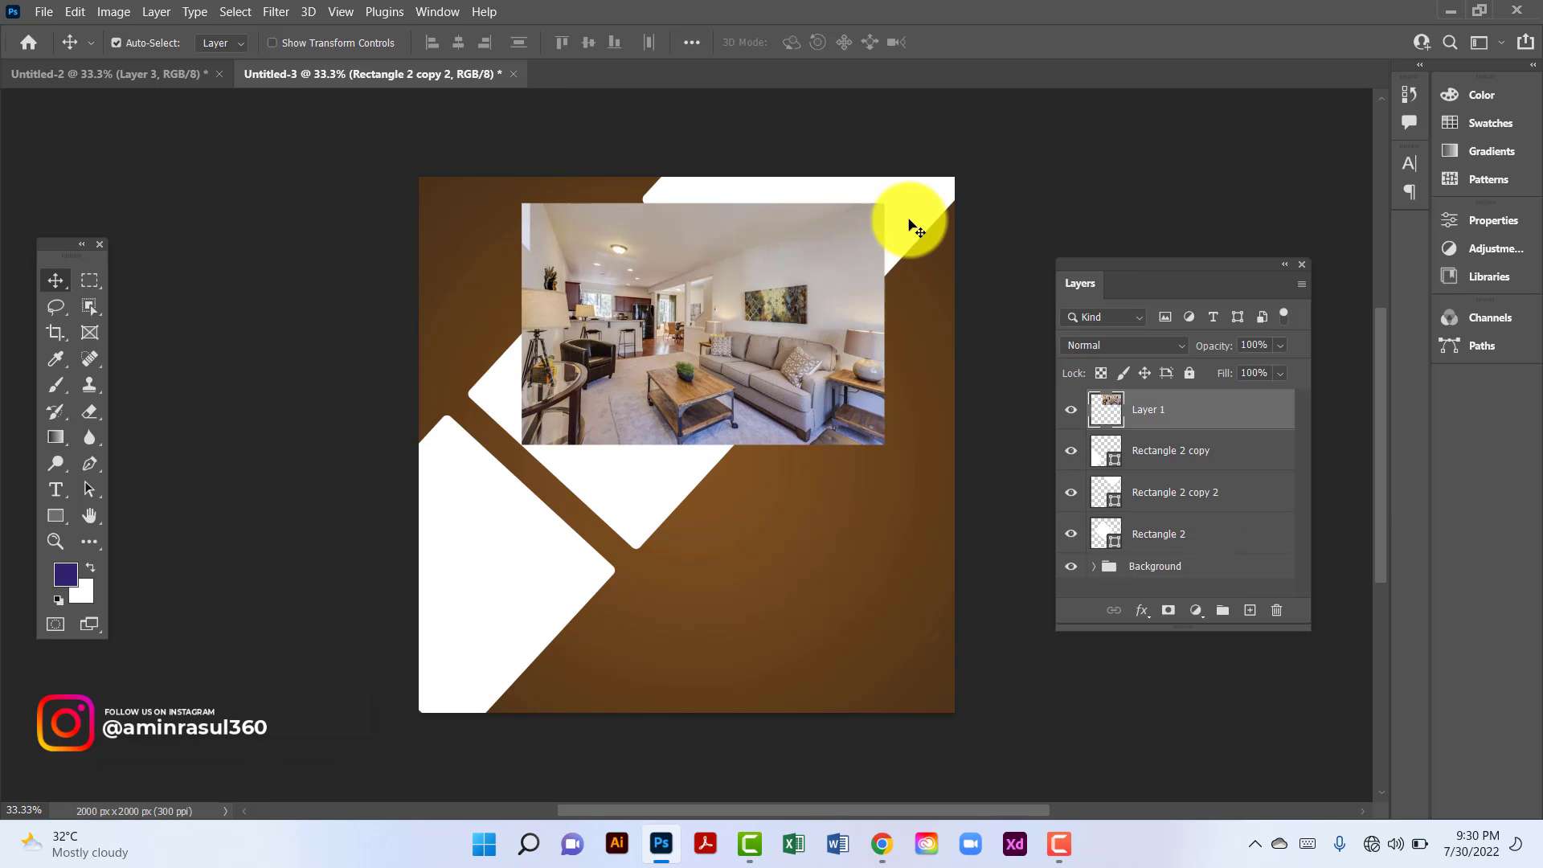
click(931, 205)
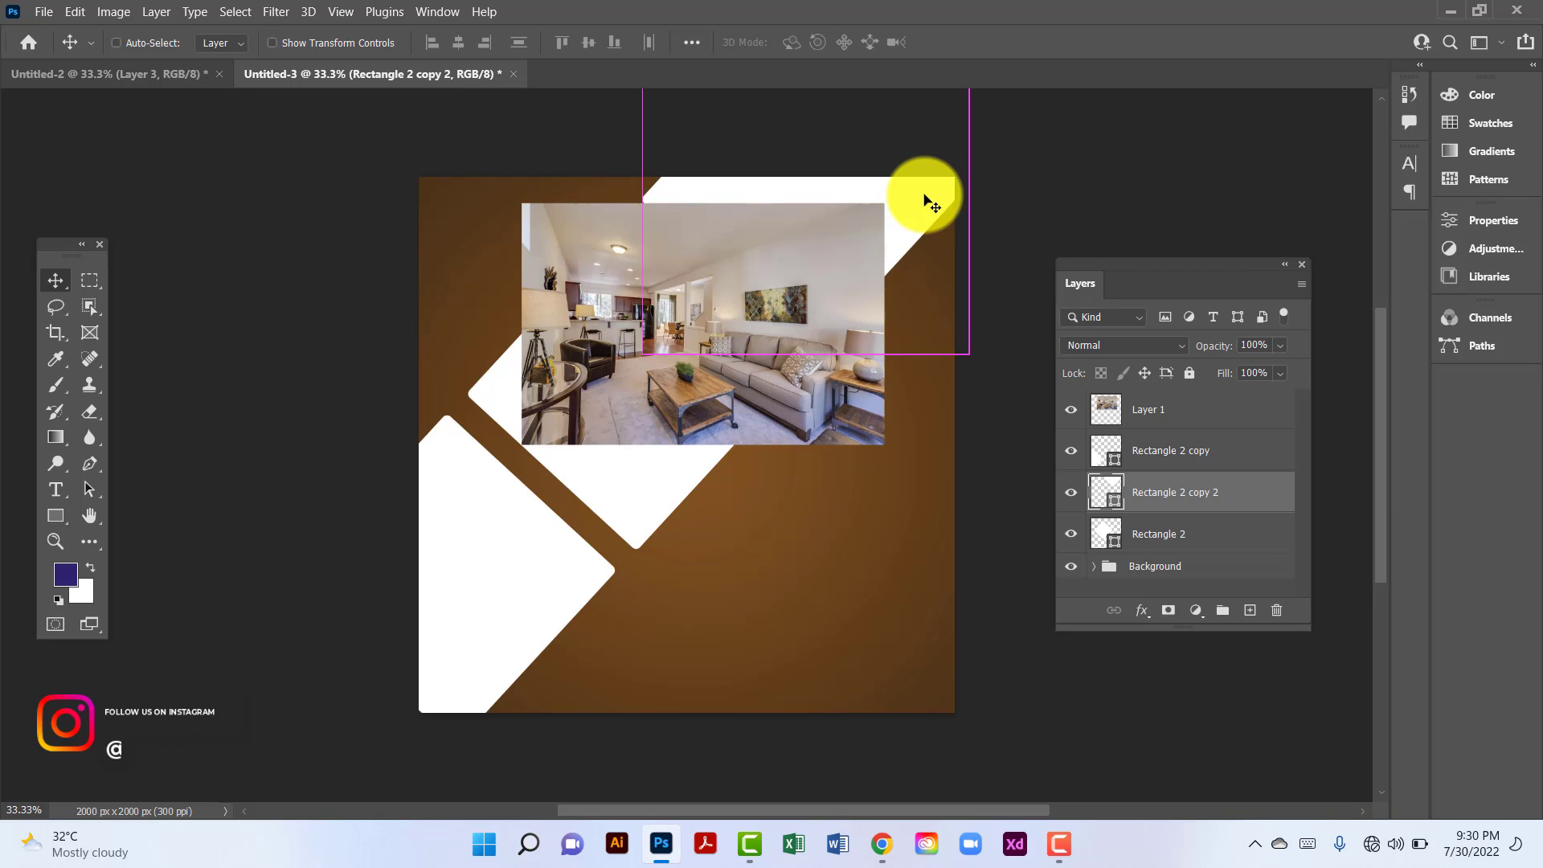
key(ctrl+z)
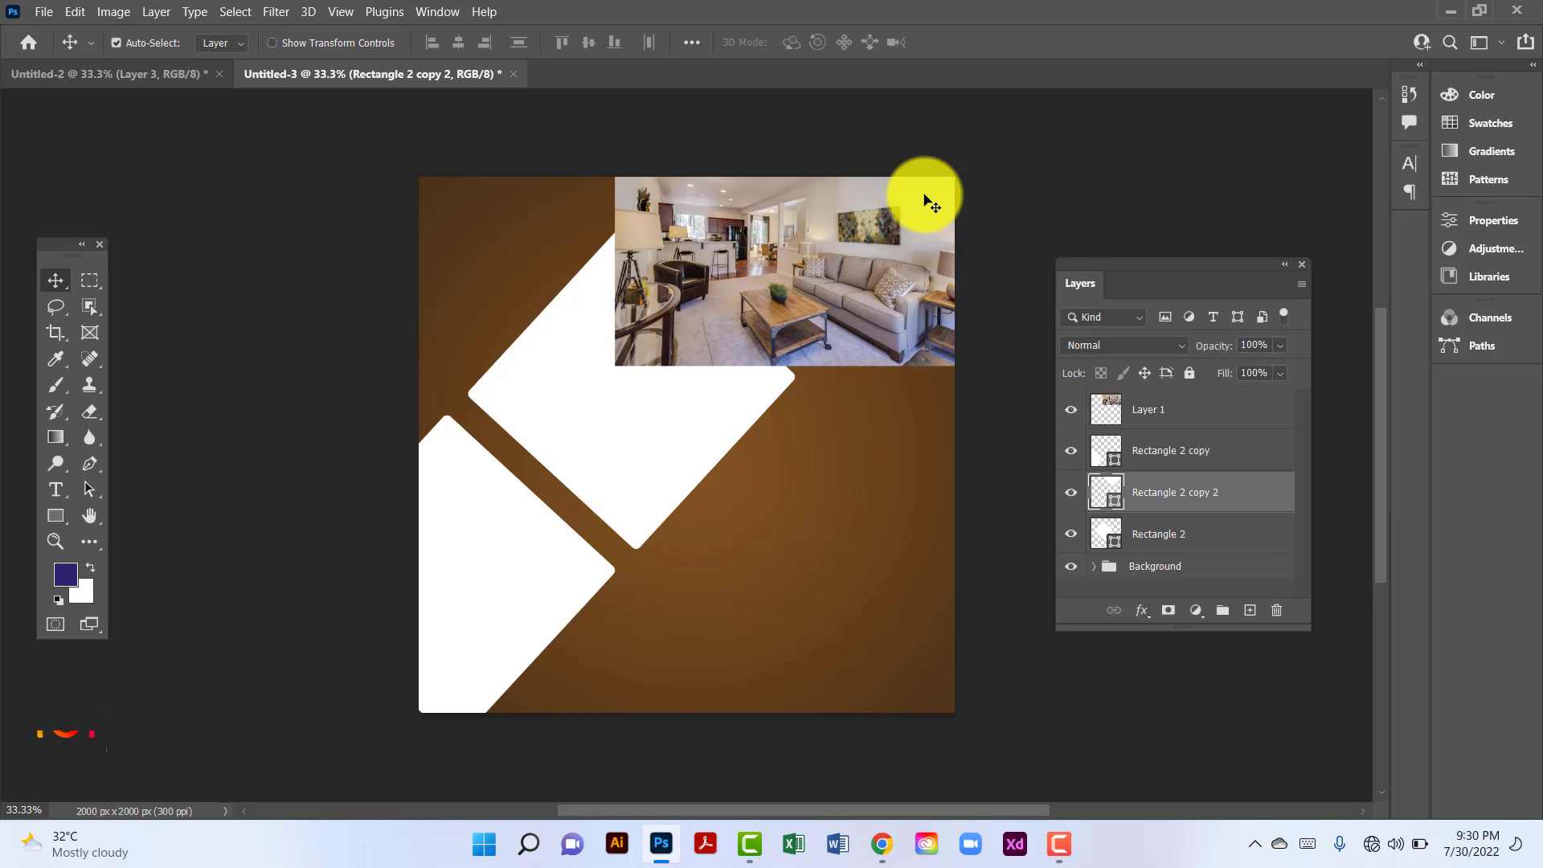
Step: Move the living-room photo layer directly above the upper-right diamond's layer, Rectangle 2 copy 2, and clip it to that diamond
click(866, 294)
drag(1240, 413, 1234, 466)
drag(1234, 478, 1231, 472)
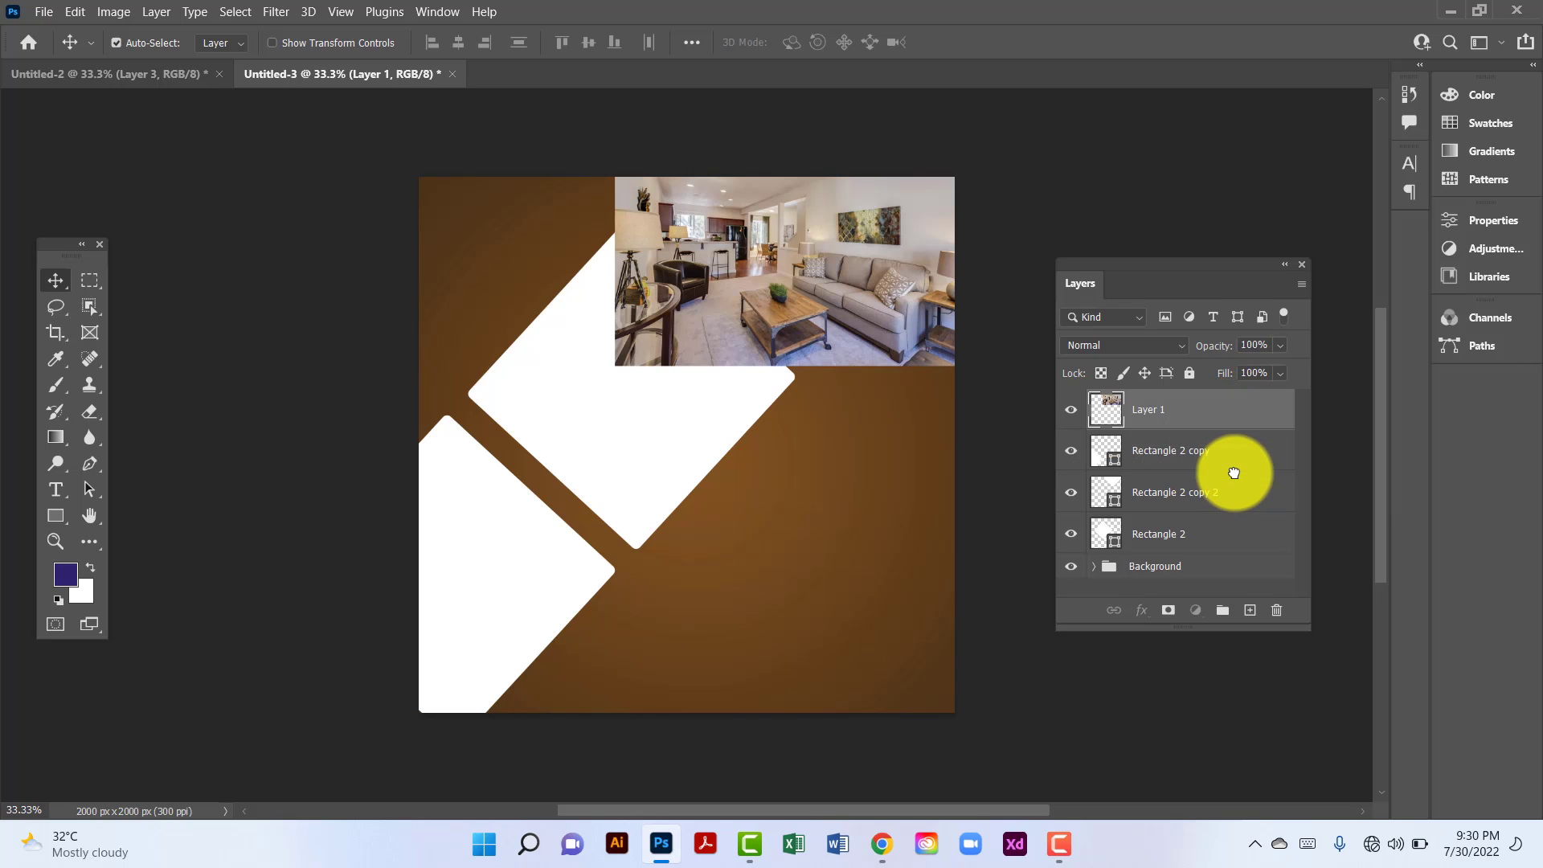
right_click(1272, 466)
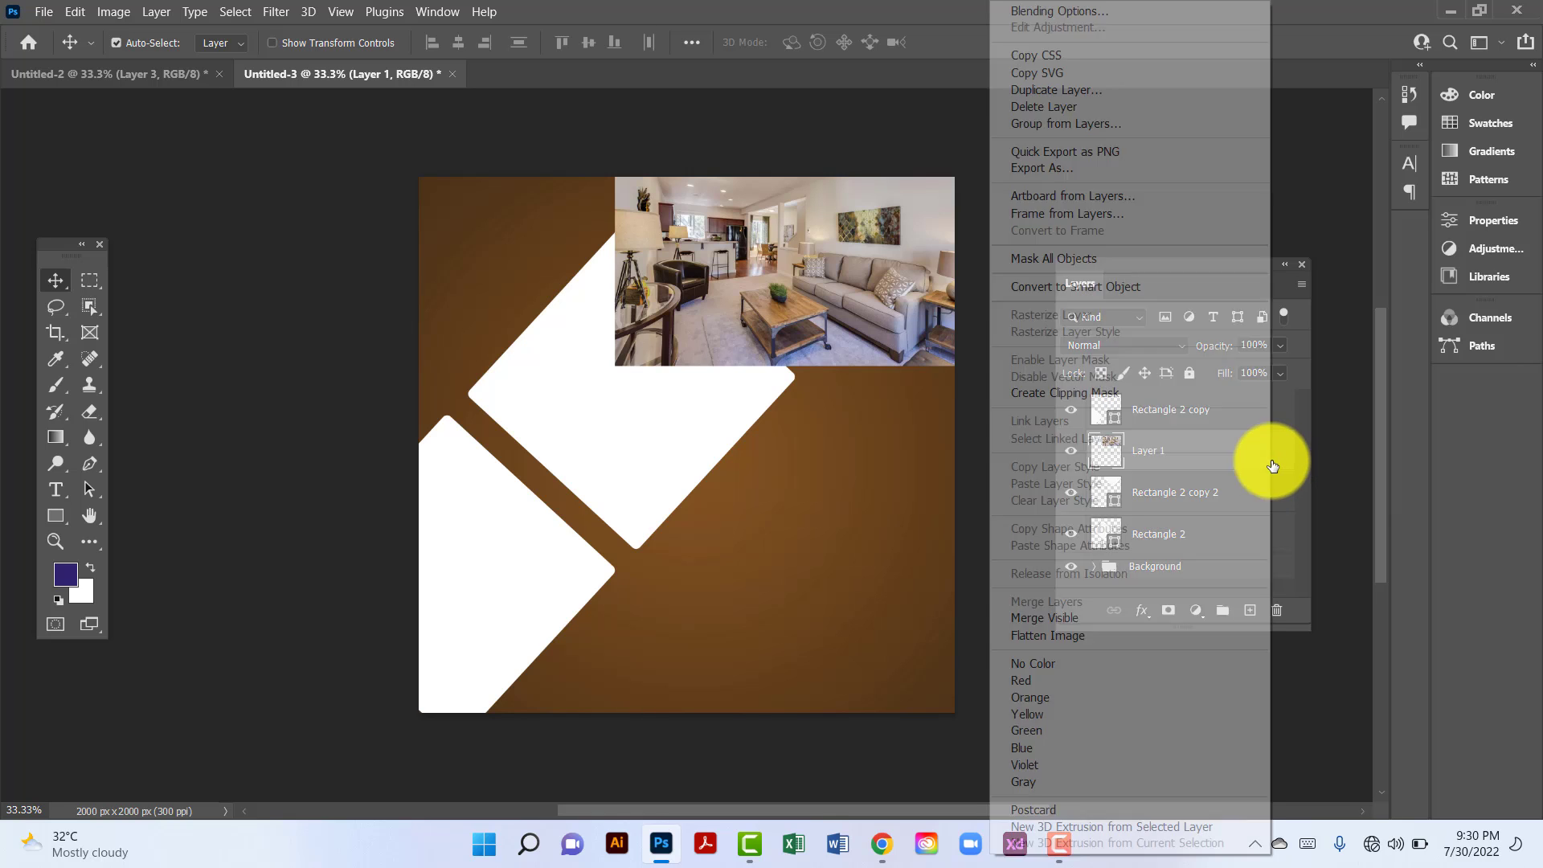
click(1149, 393)
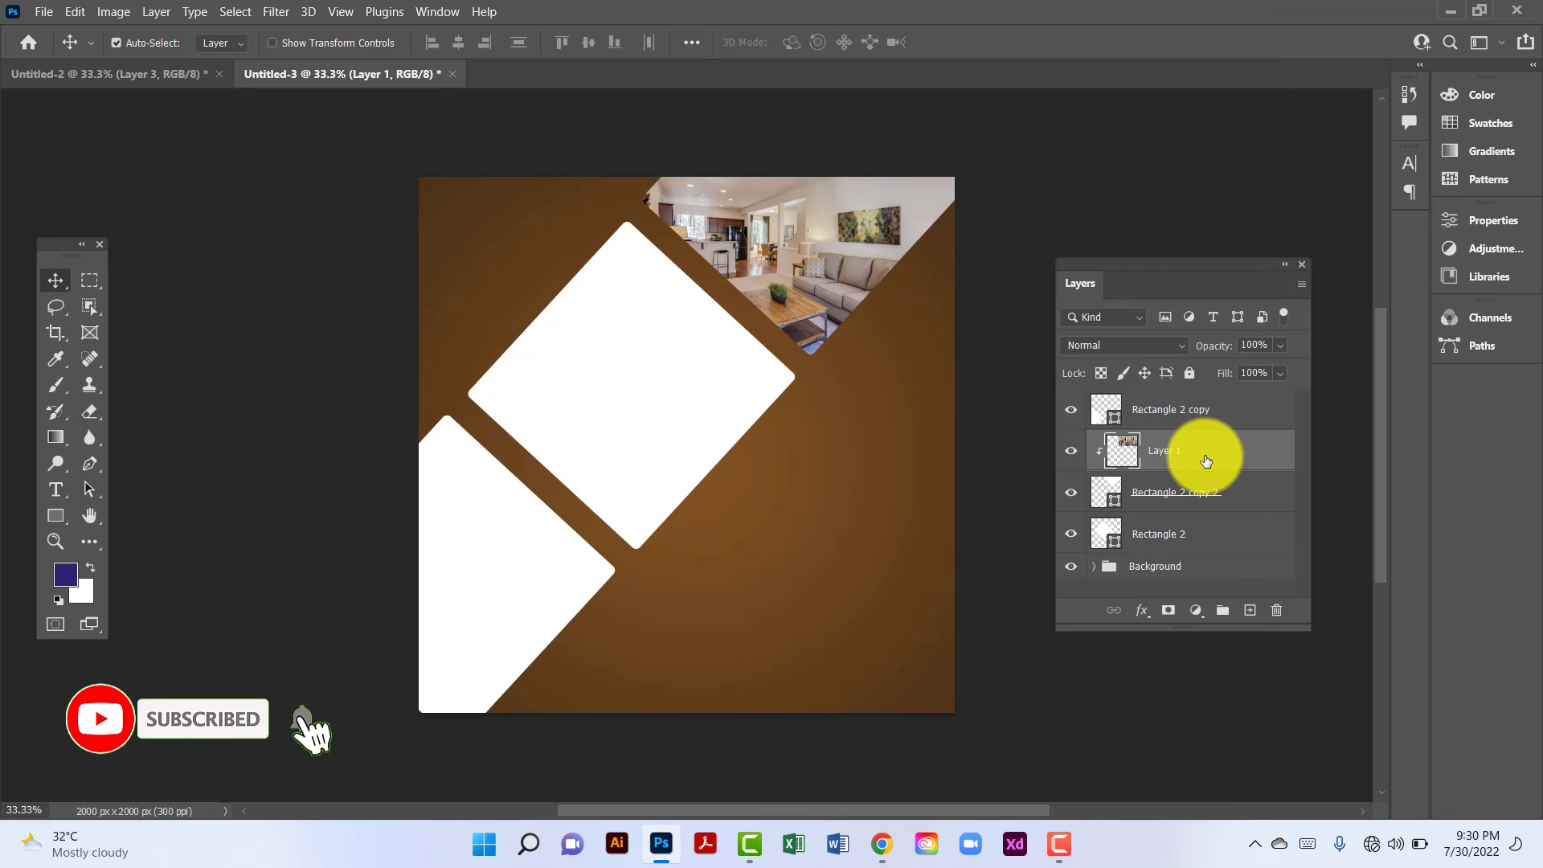
Step: Add a black Multiply drop shadow to the upper-right diamond: 50% opacity, 135° angle, 8 px distance, 2% spread, 100 px size
click(1250, 498)
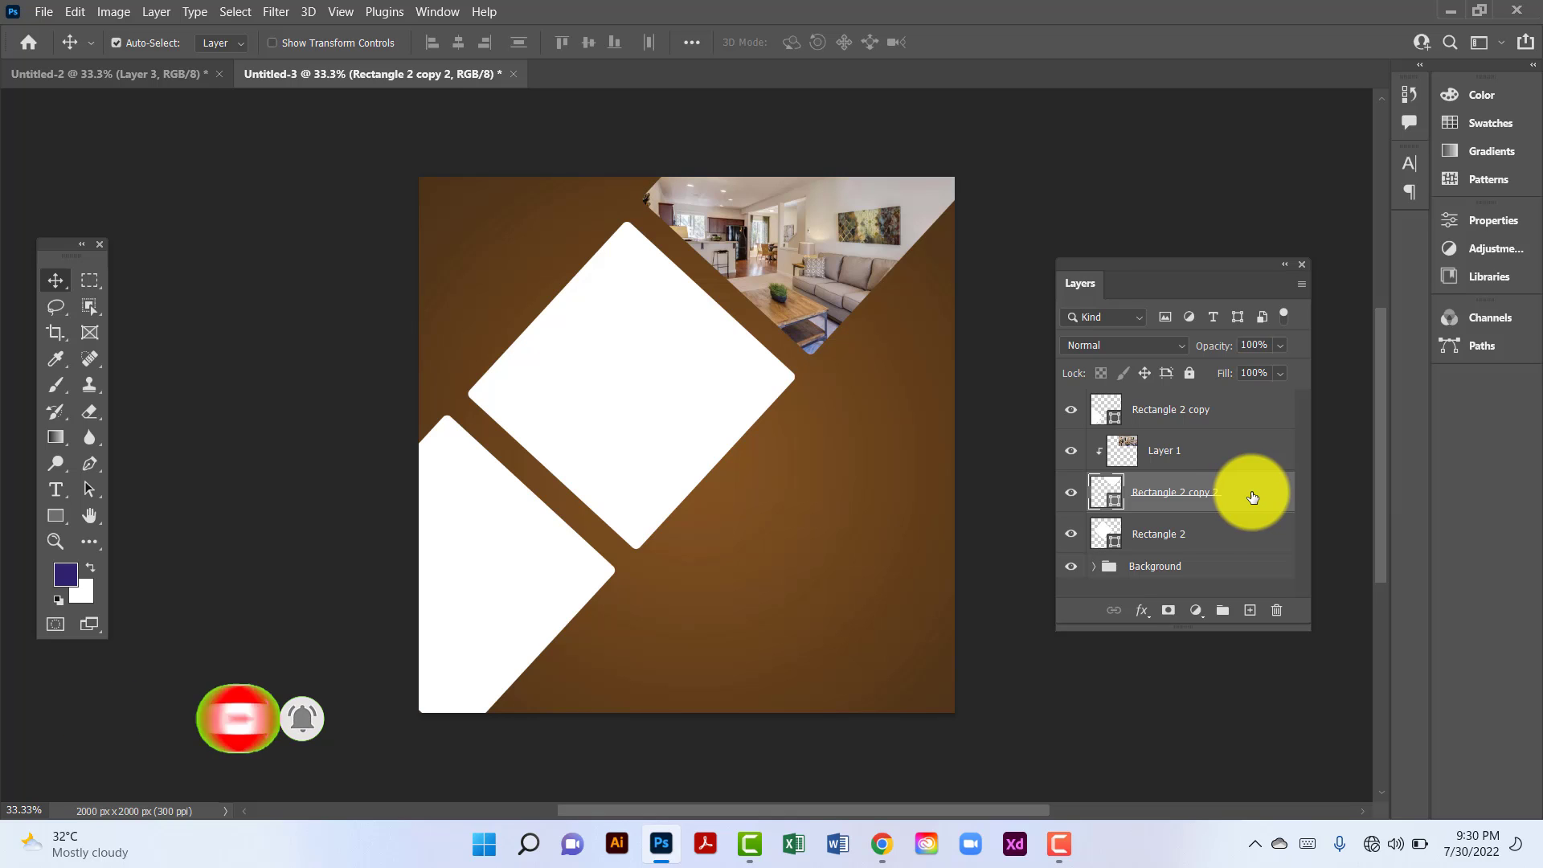
double_click(1252, 497)
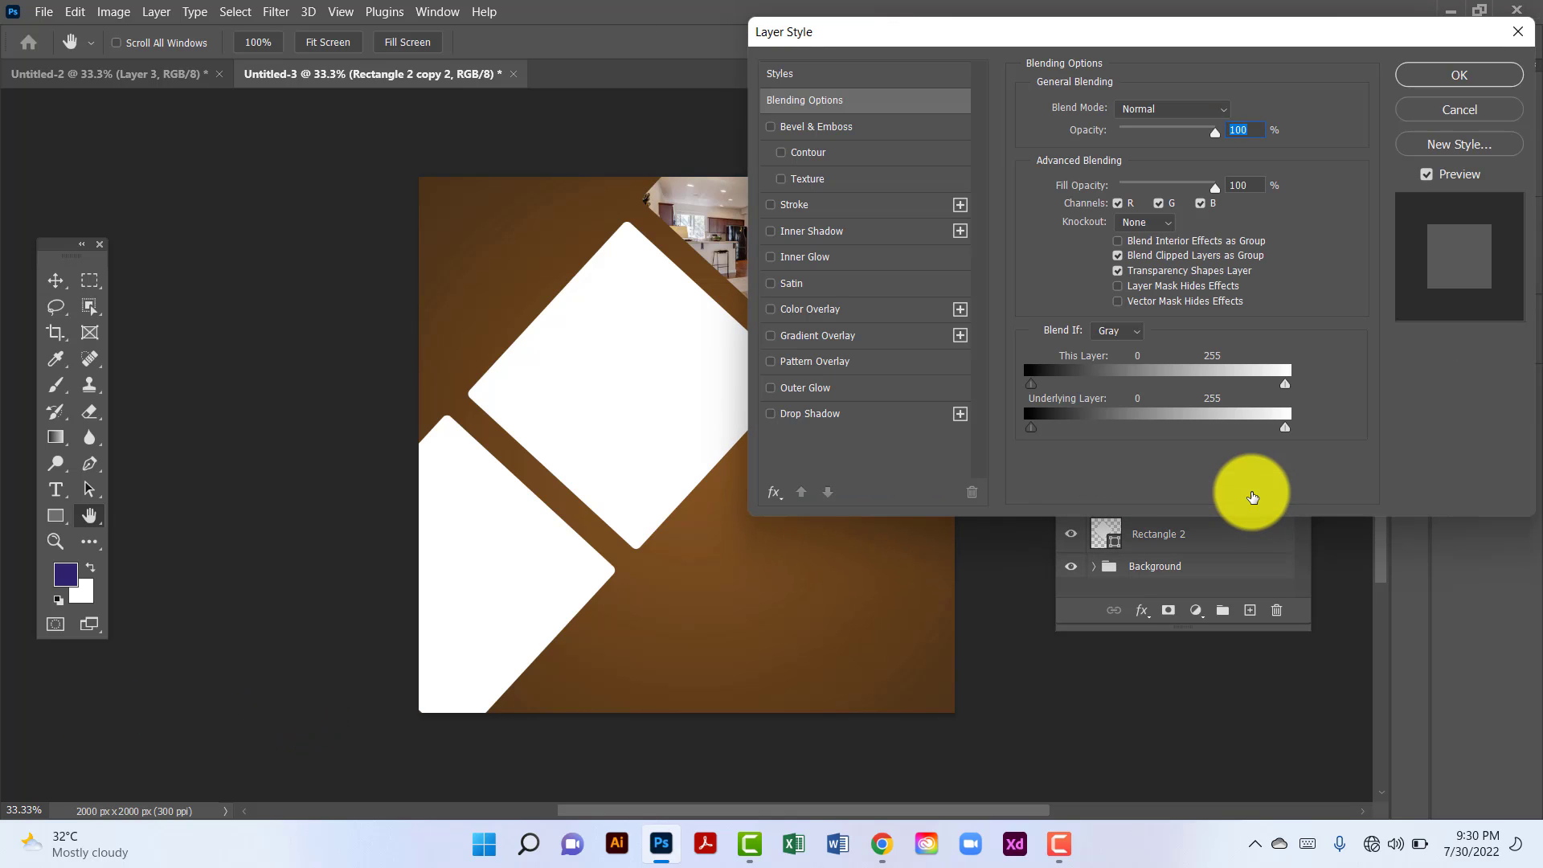
click(859, 414)
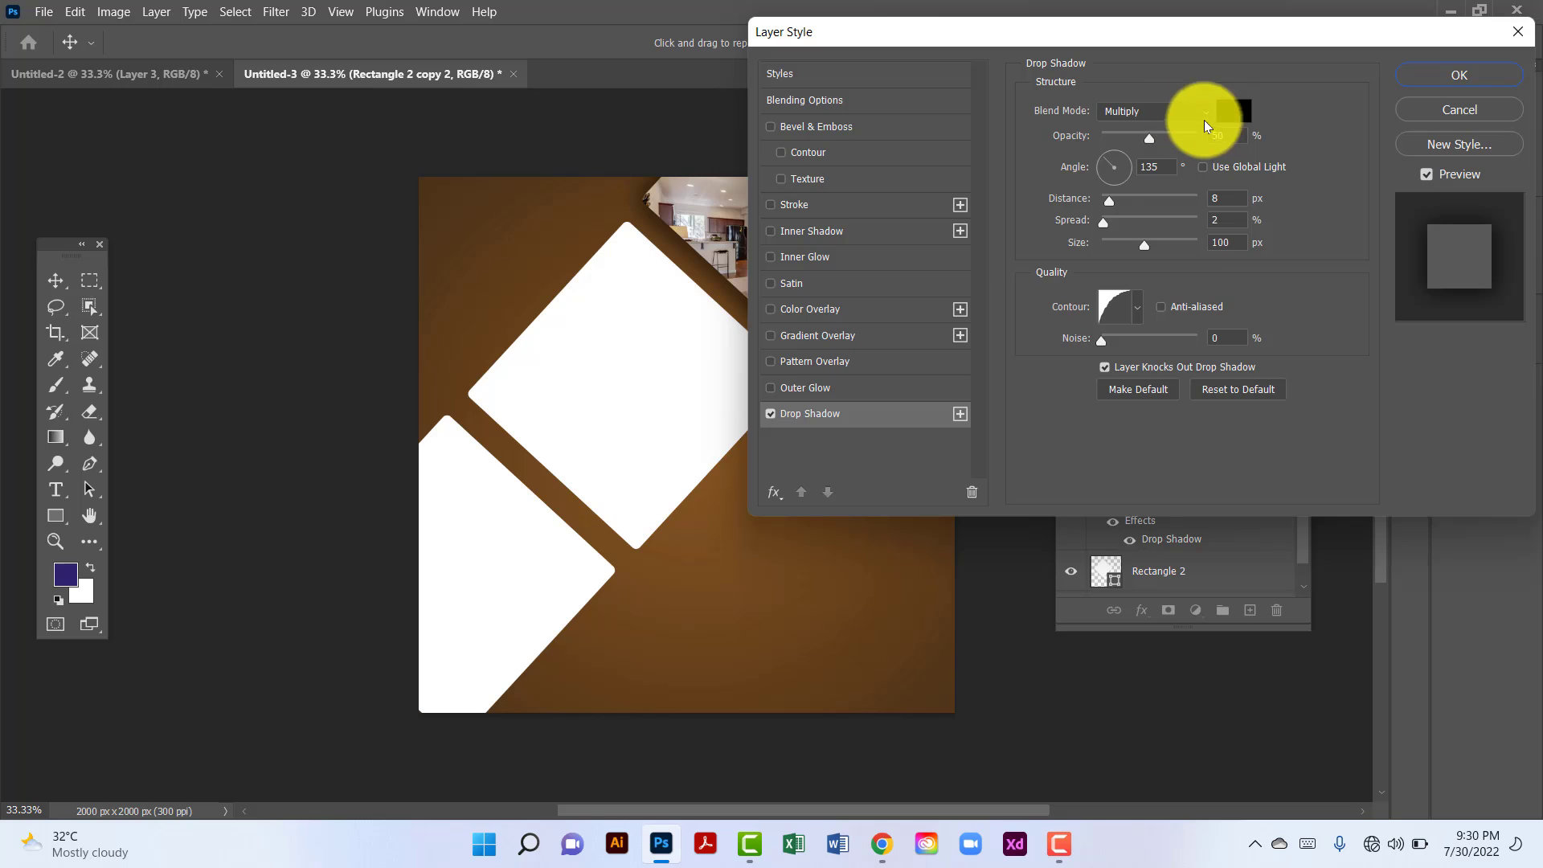
click(1226, 135)
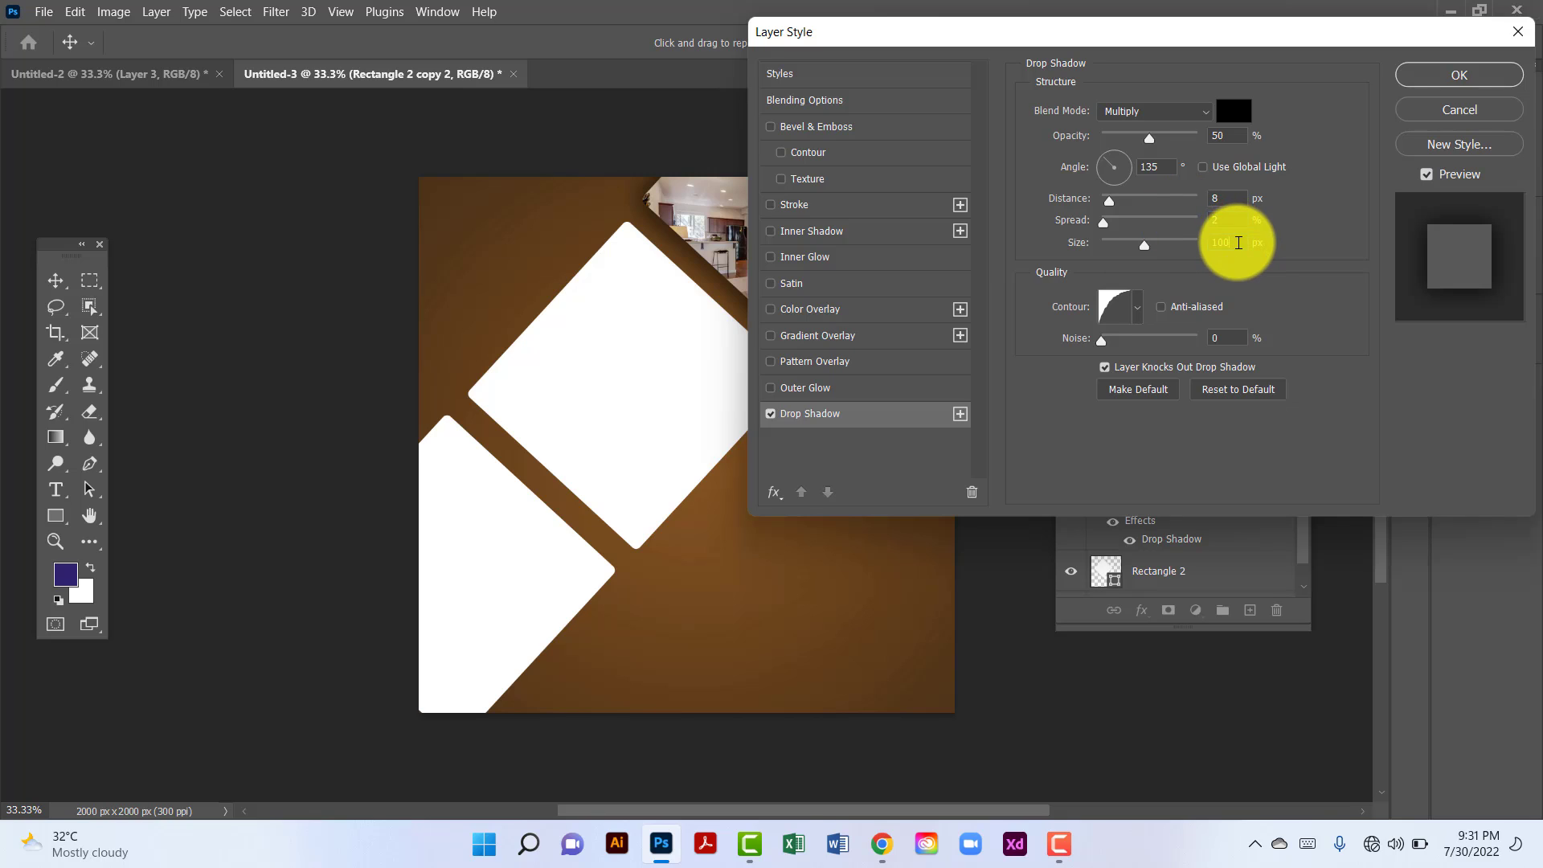
click(1238, 243)
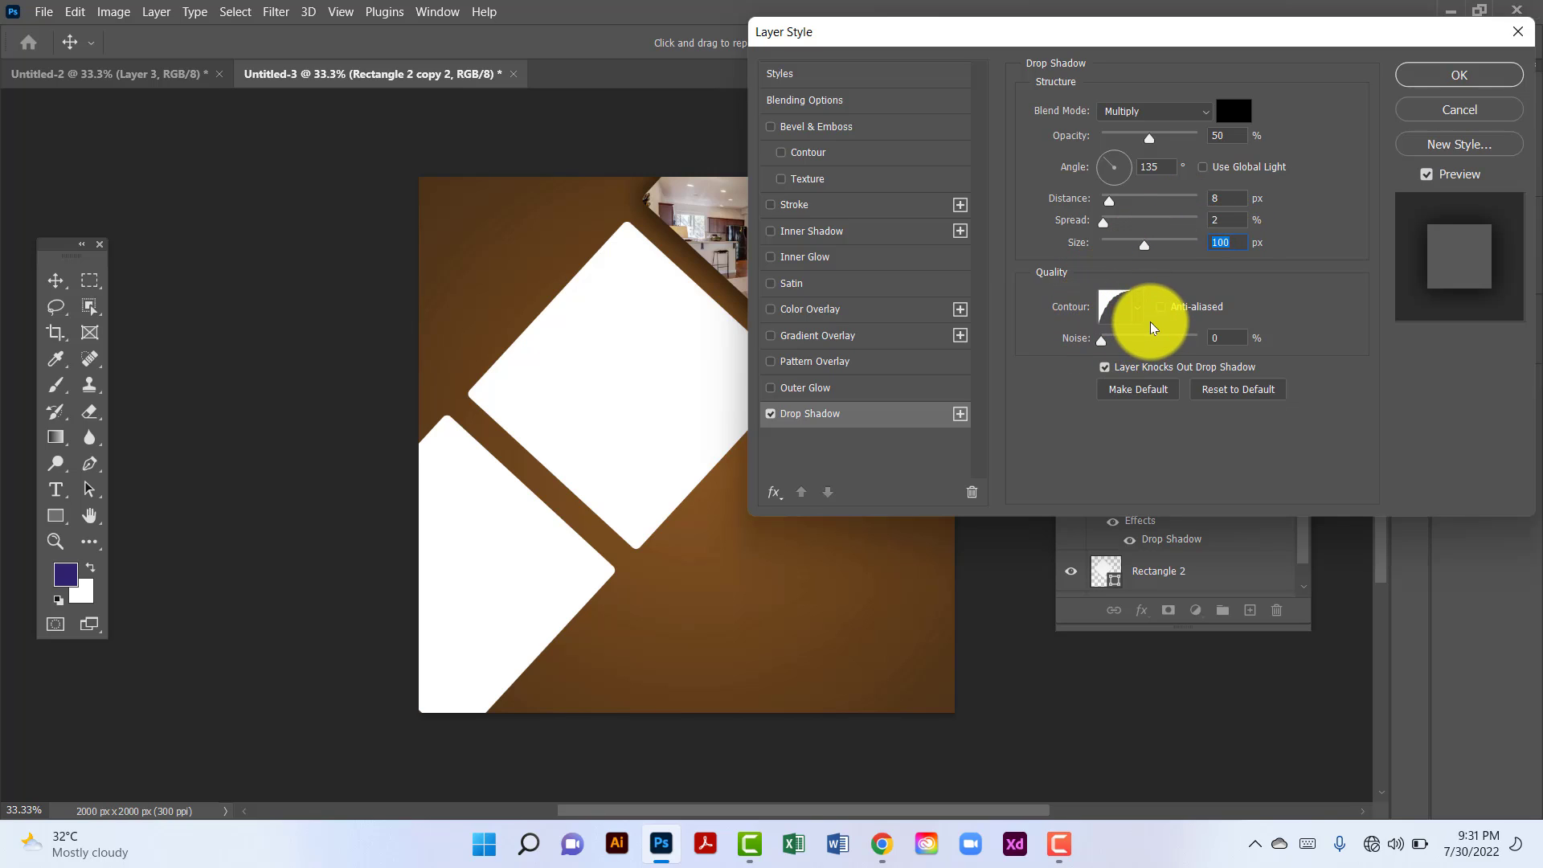
click(1441, 76)
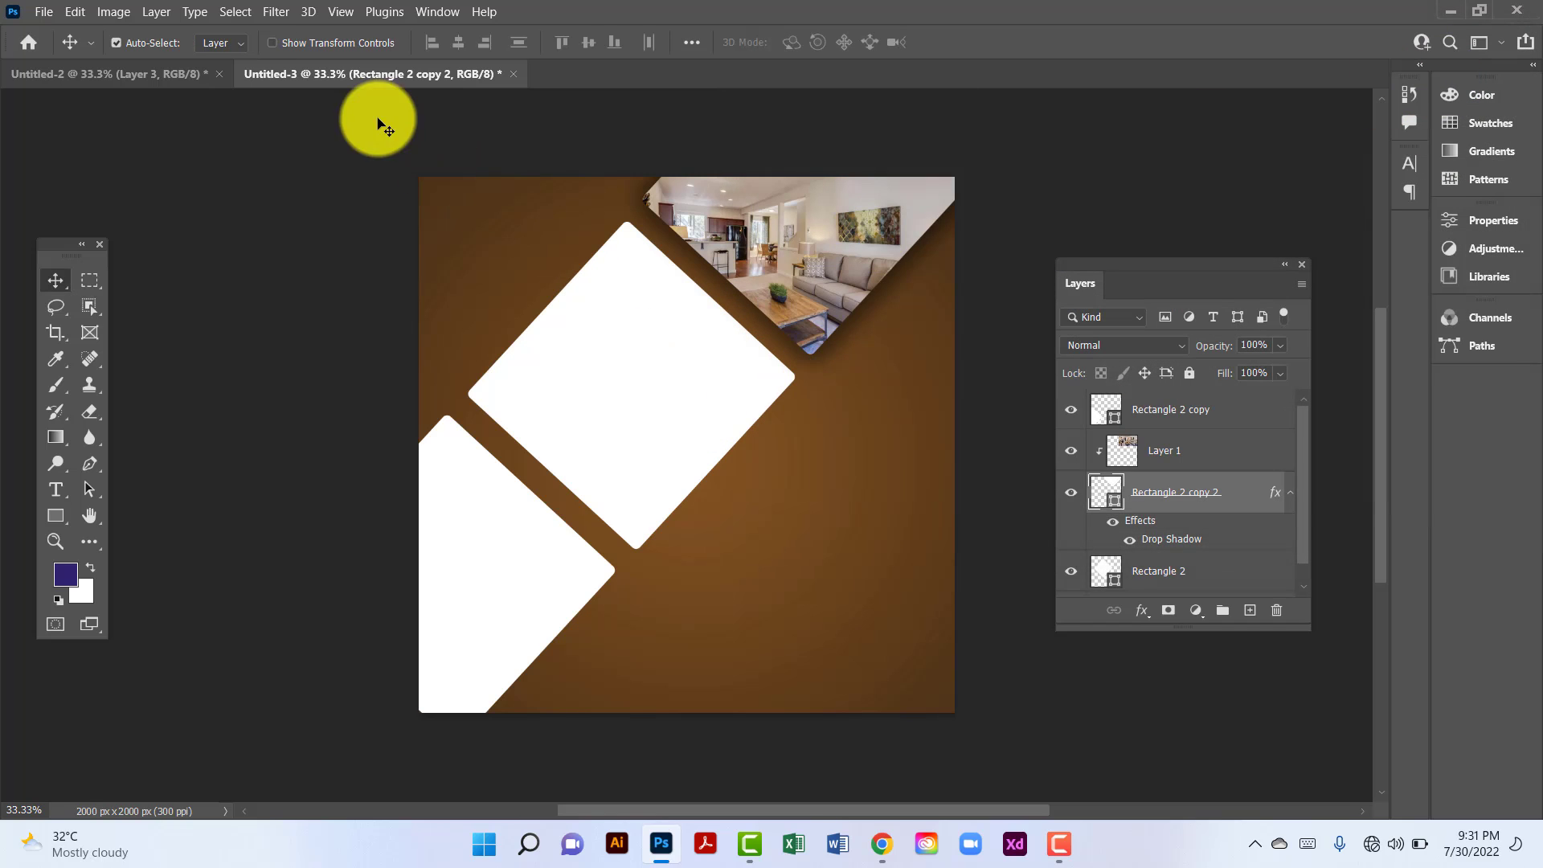
click(158, 74)
drag(786, 406, 687, 383)
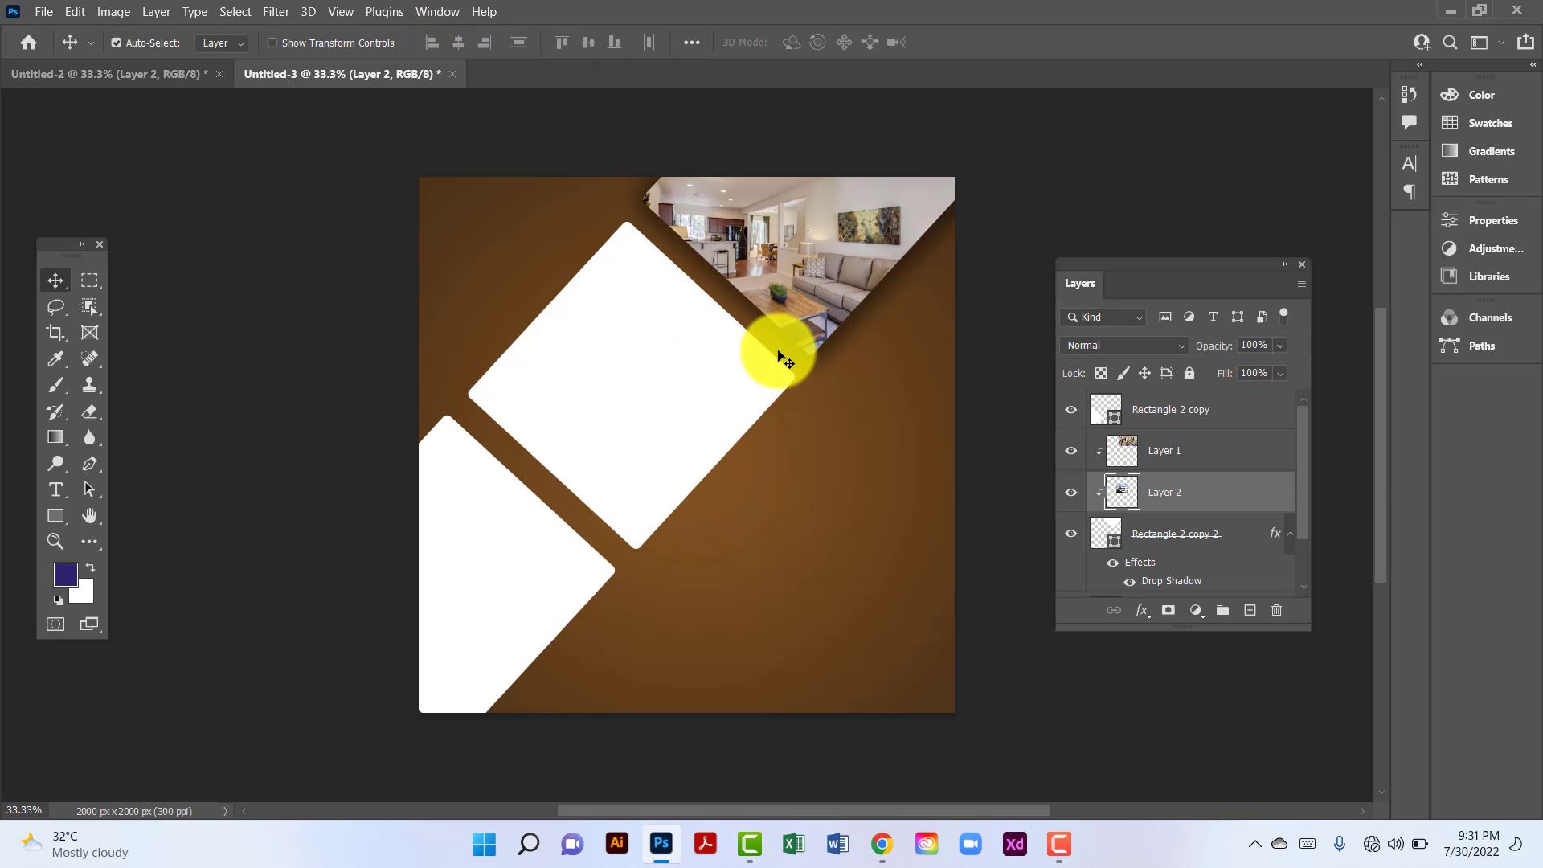
key(Delete)
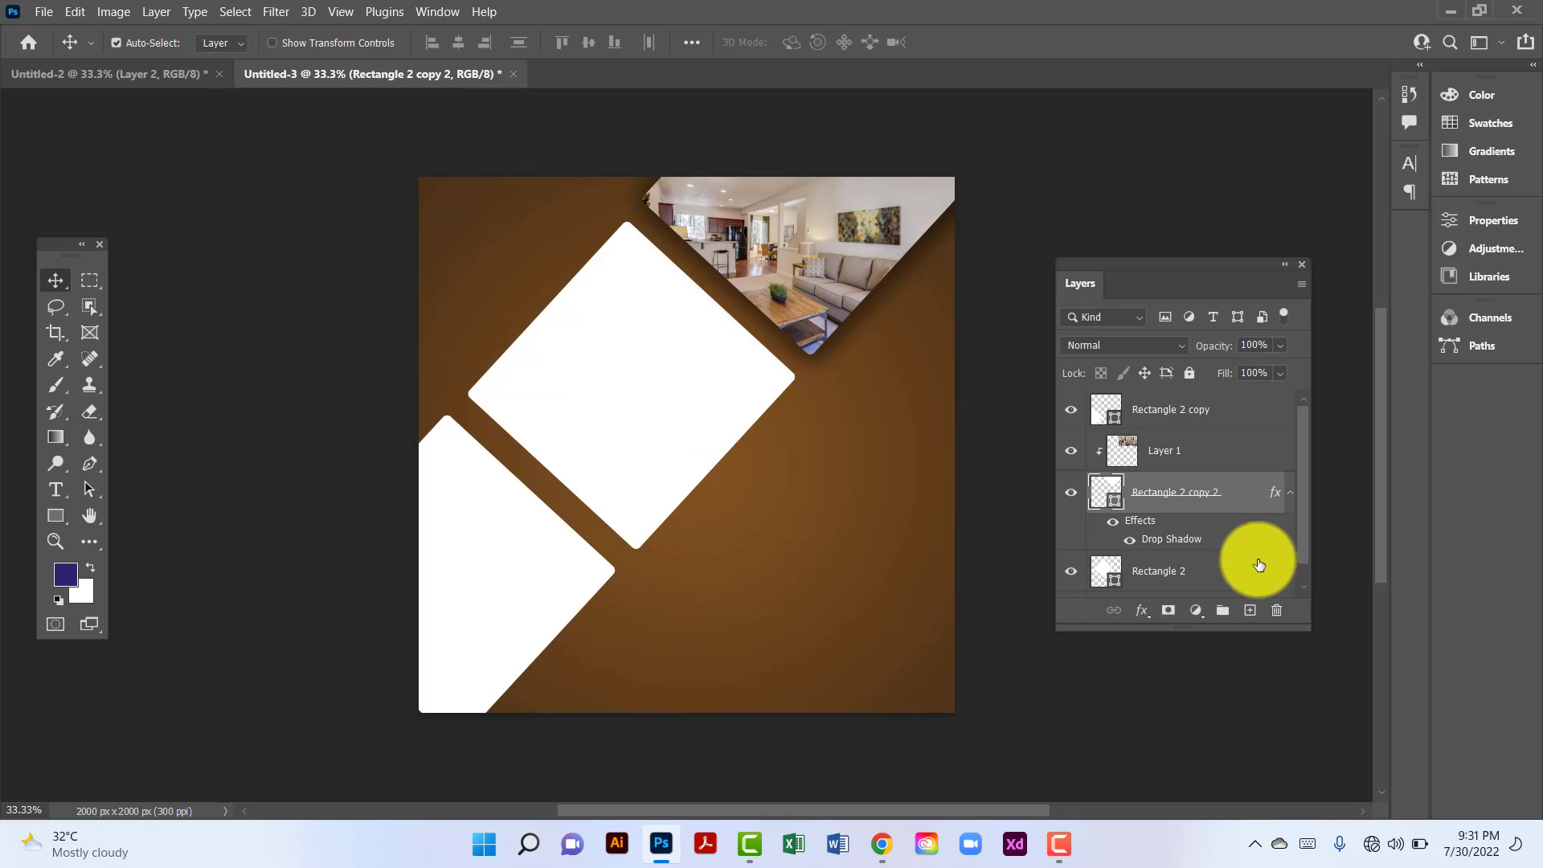
Step: Bring the house photo from the Untitled-2 document onto the center diamond, directly above the Rectangle 2 layer
click(1221, 581)
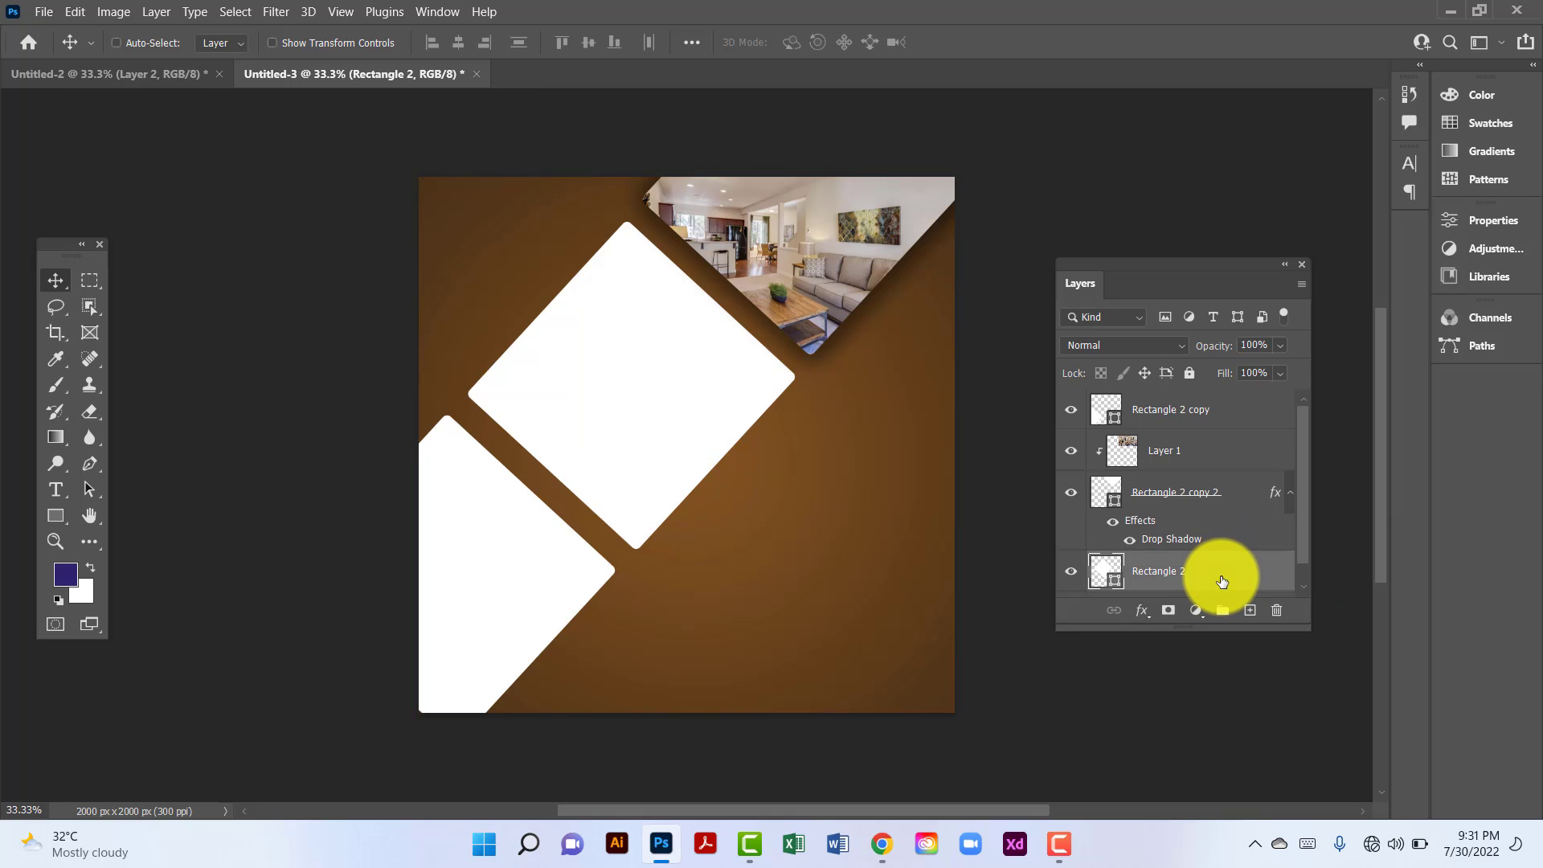
key(ctrl)
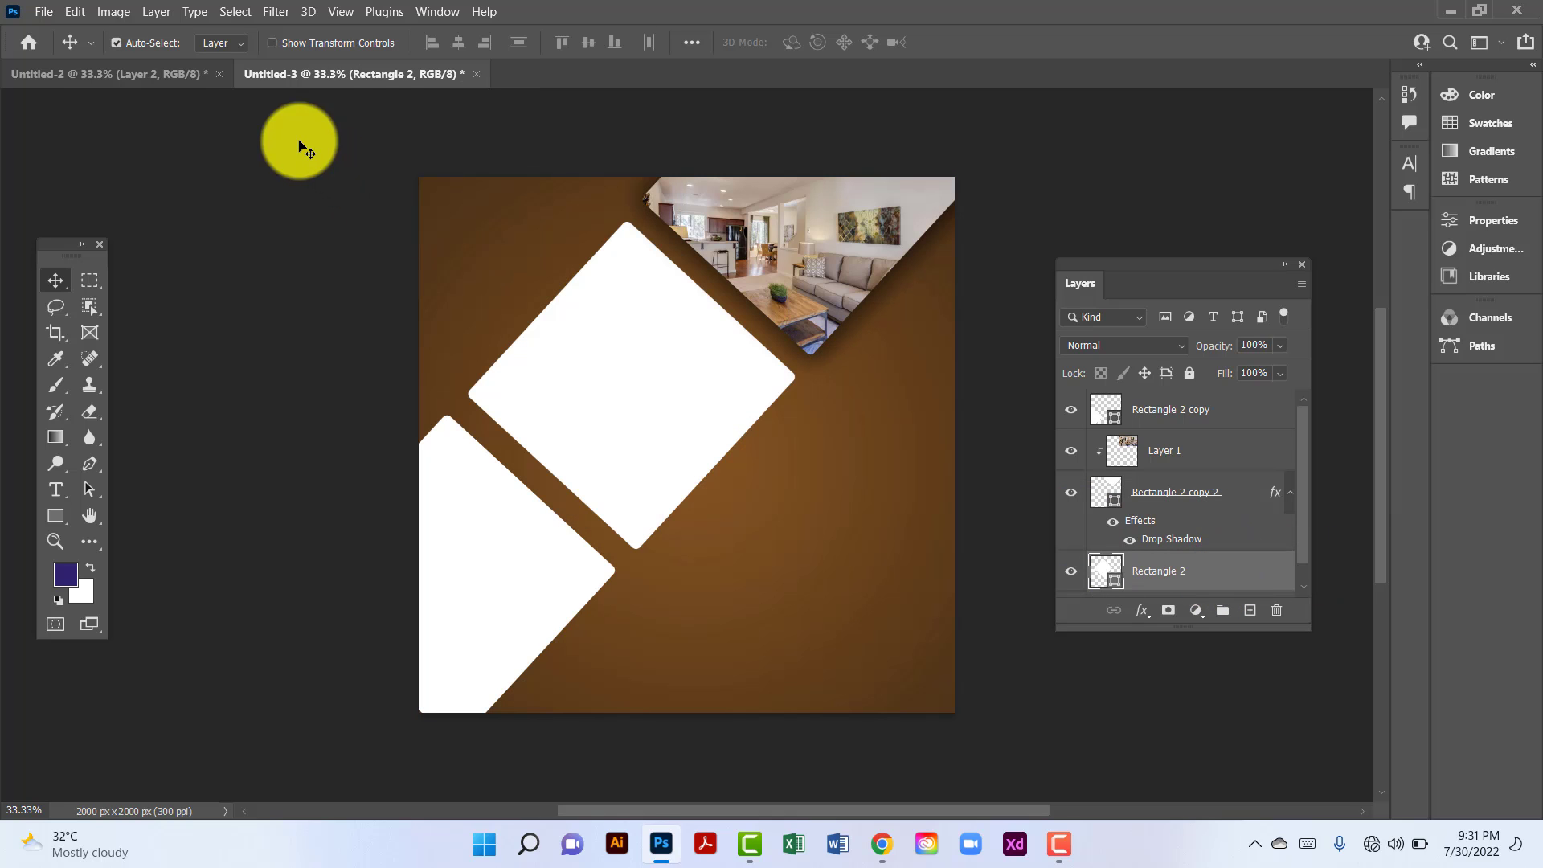
click(180, 74)
drag(812, 394, 655, 382)
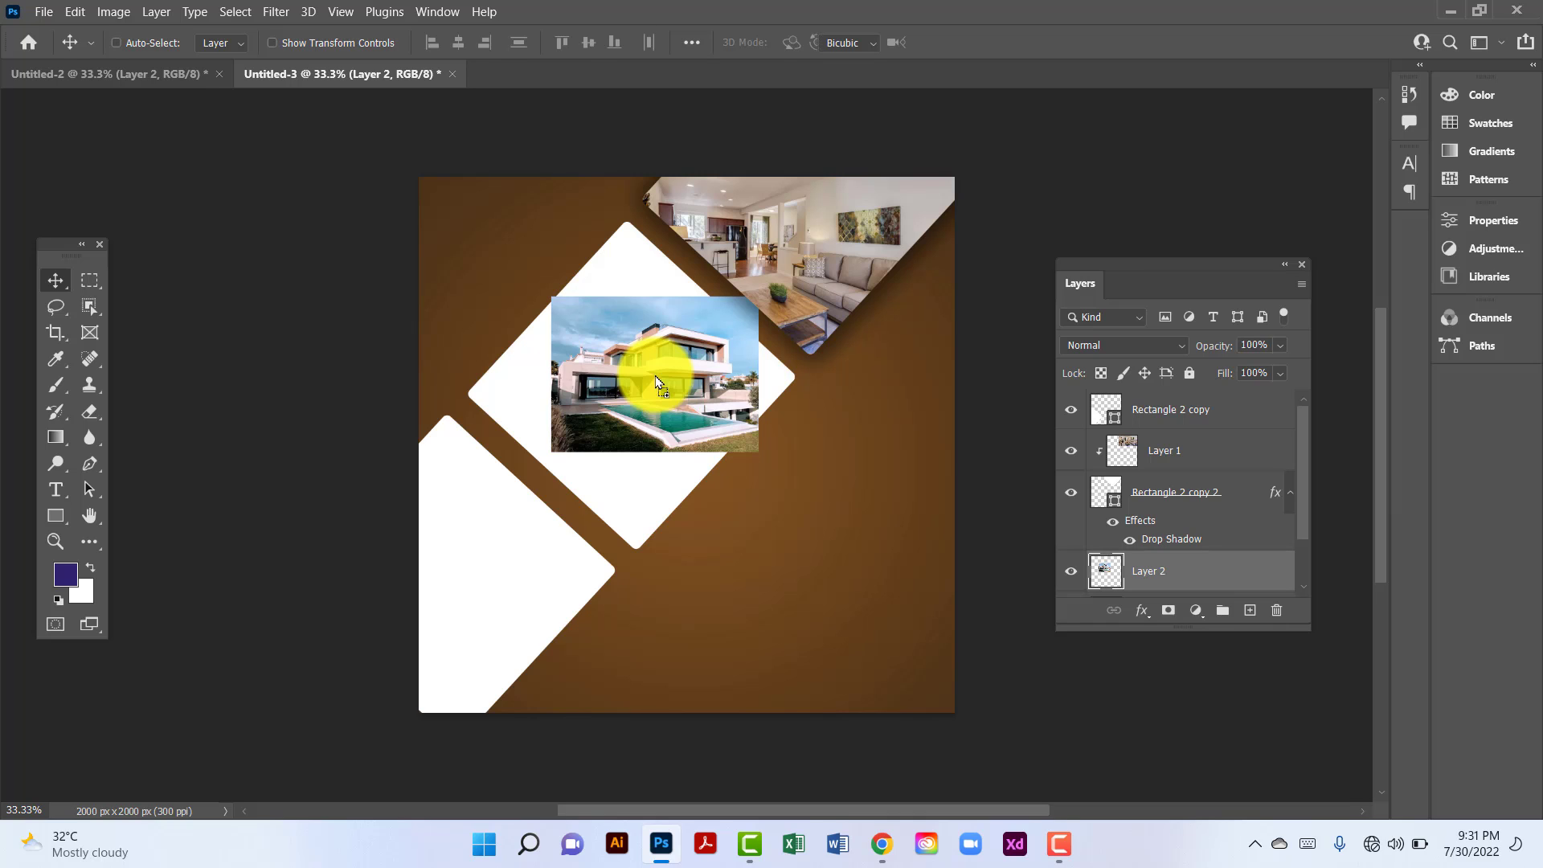
Step: Scale the house photo to about 229% so it covers the center diamond, and clip it to that diamond
key(ctrl+t)
drag(554, 296, 401, 183)
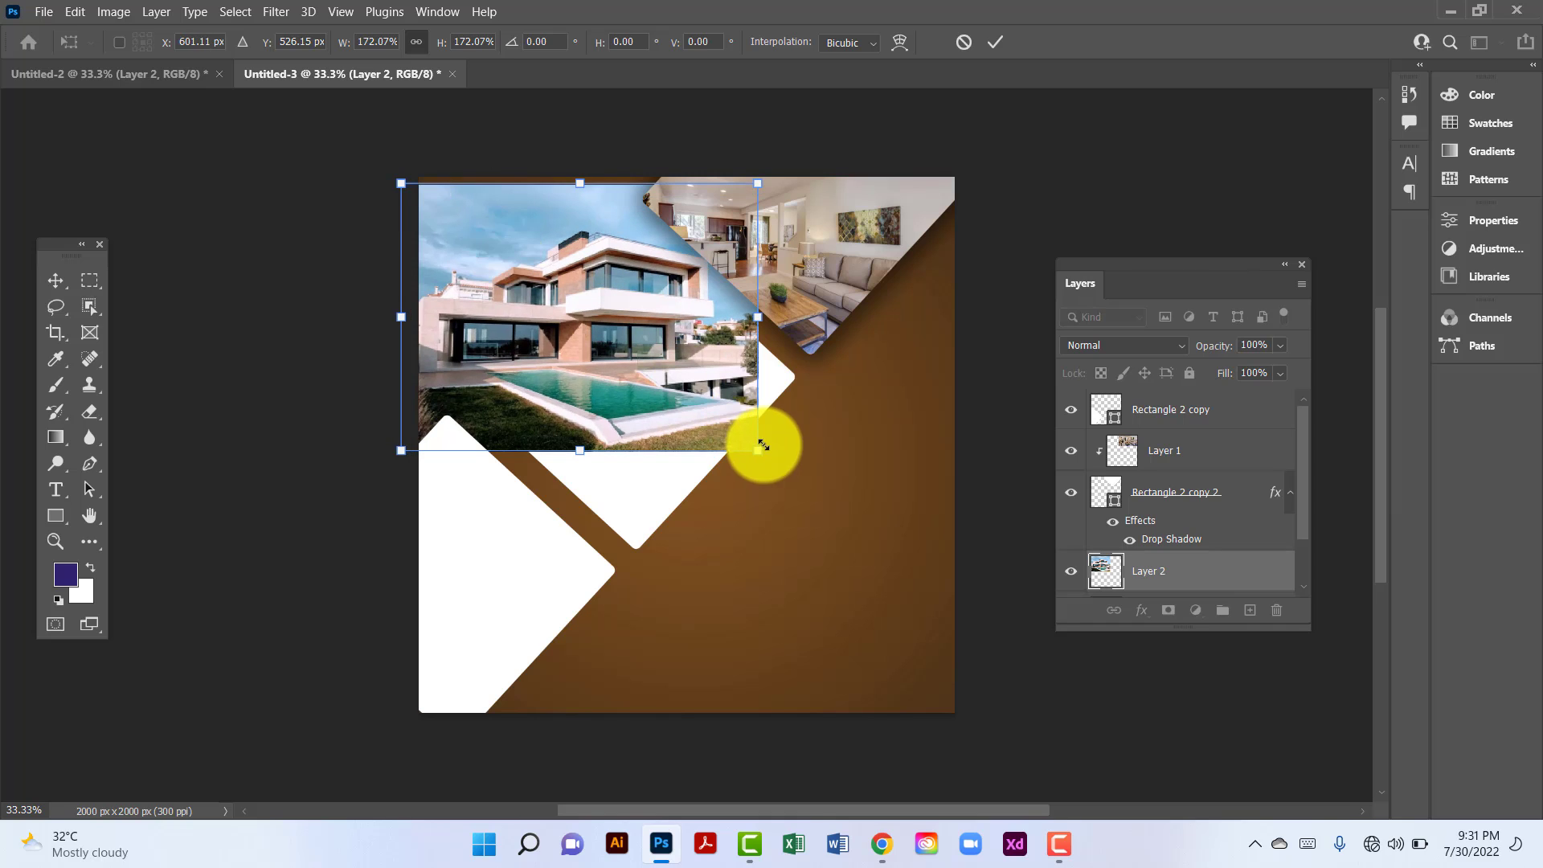
drag(759, 450, 827, 504)
drag(688, 389, 705, 432)
drag(611, 571, 612, 577)
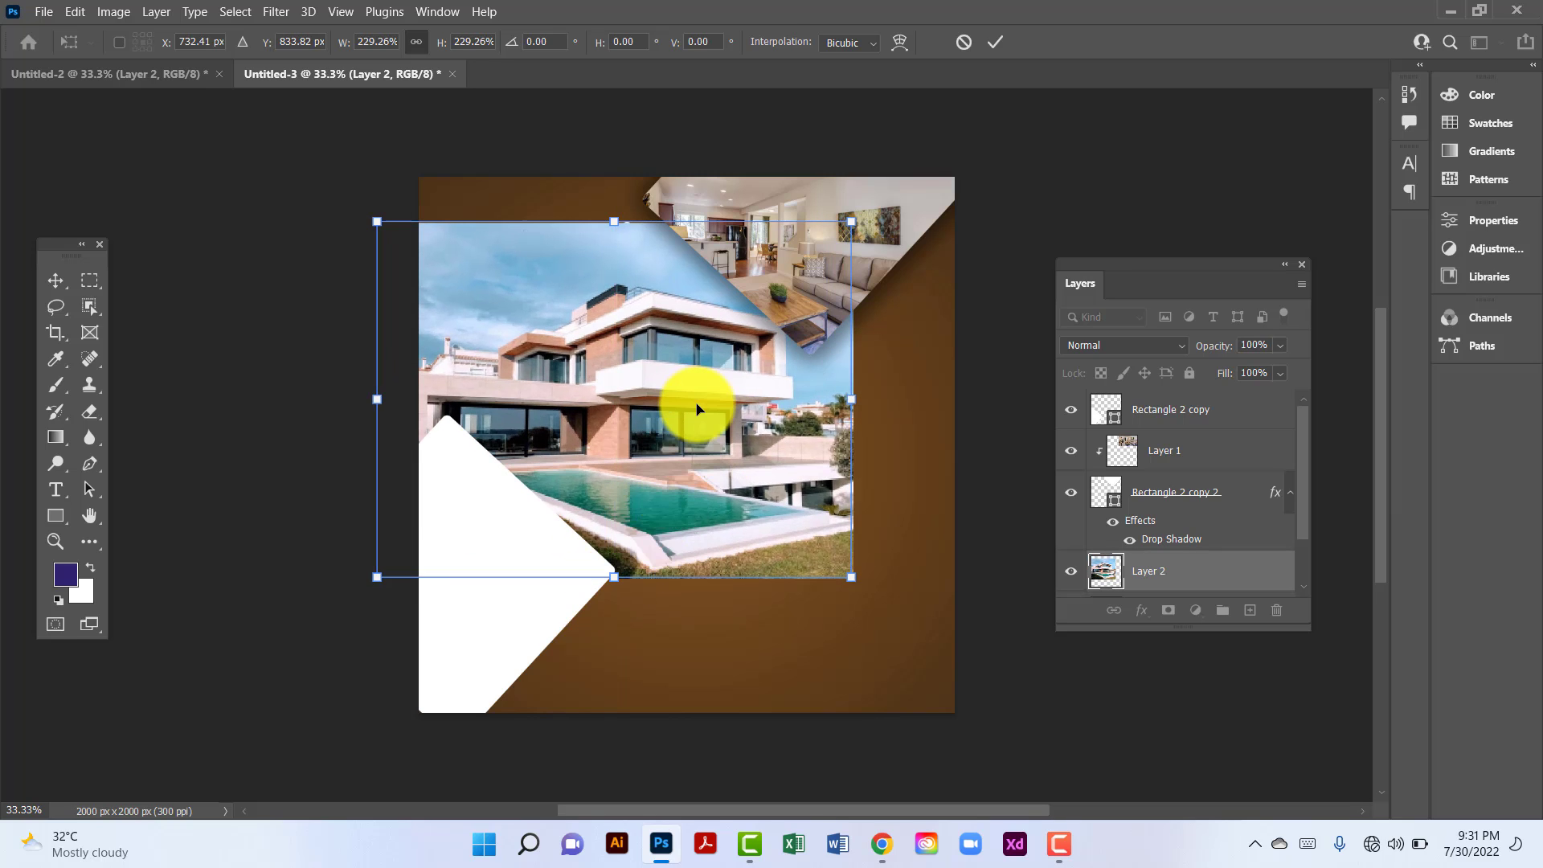
key(Return)
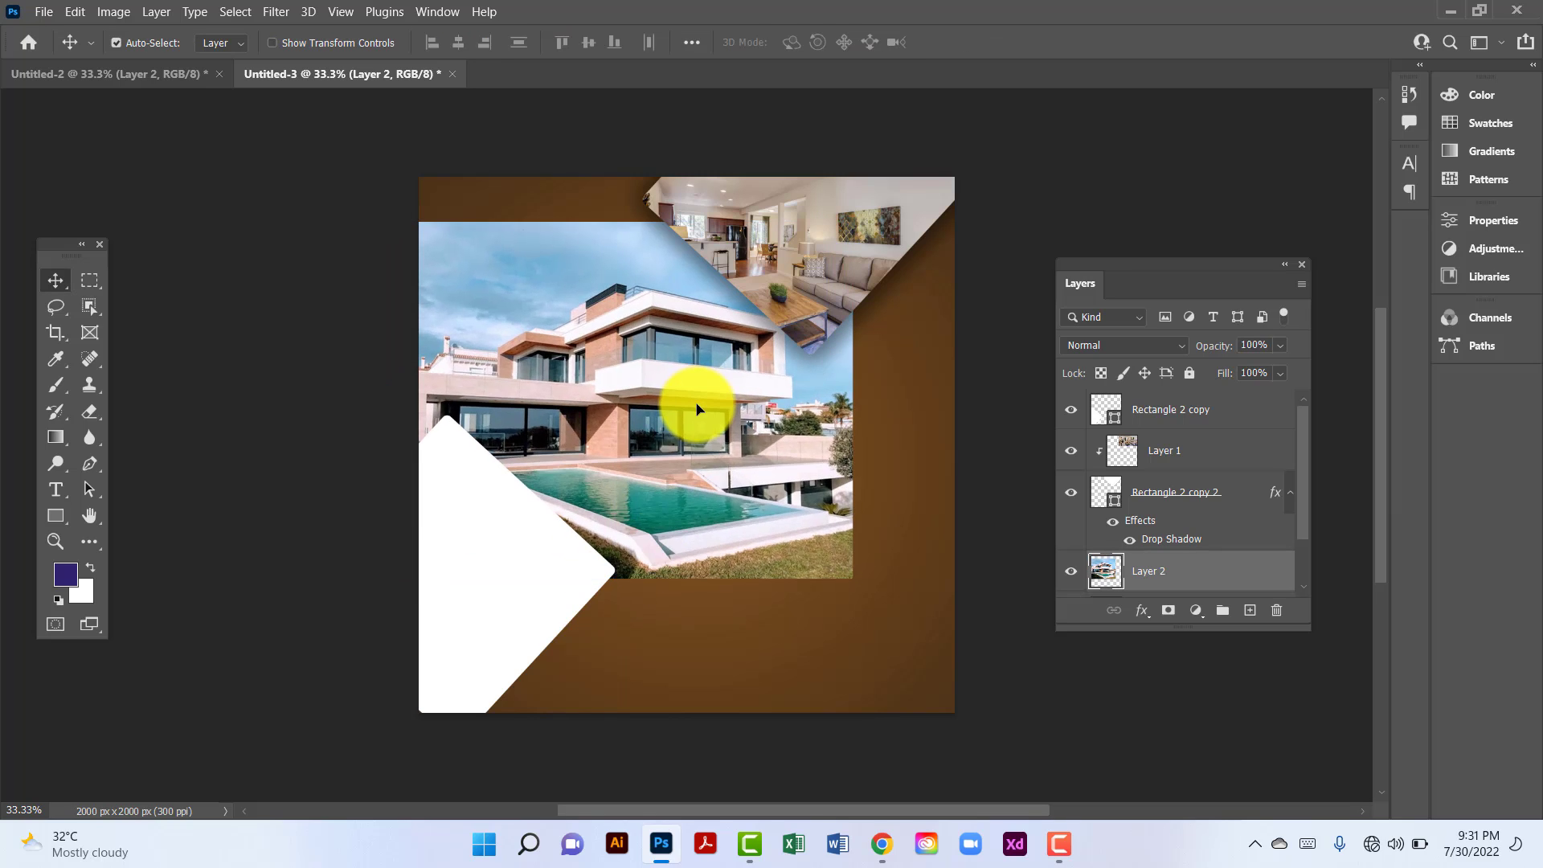
right_click(1233, 590)
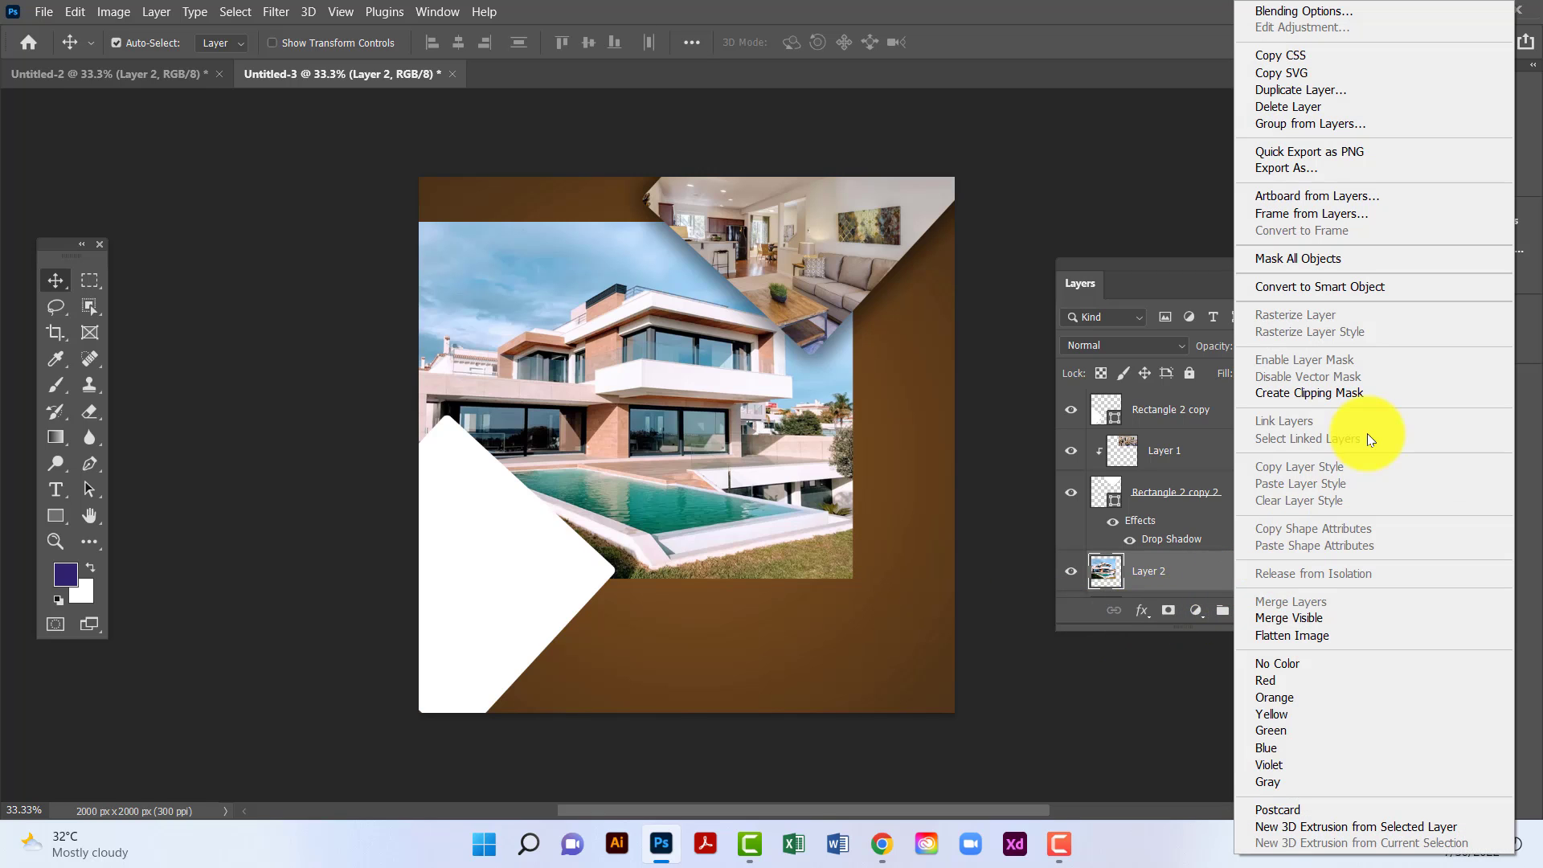
click(1363, 395)
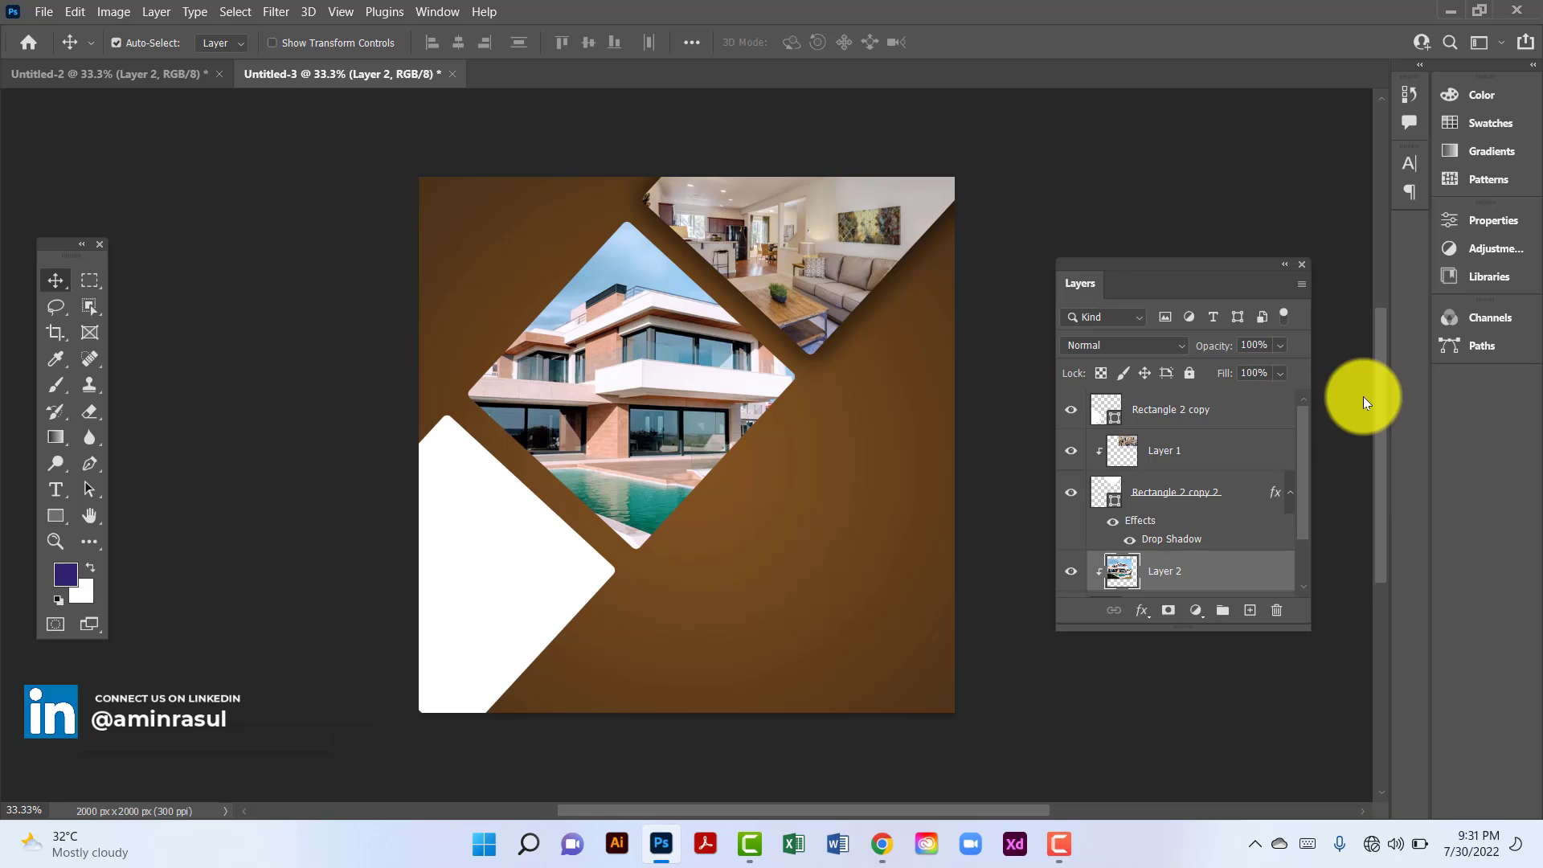
Step: Add a Multiply drop shadow to the center diamond with 50% opacity, 135° angle, 8 px distance, 2% spread and 100 px size
drag(1304, 451, 1297, 508)
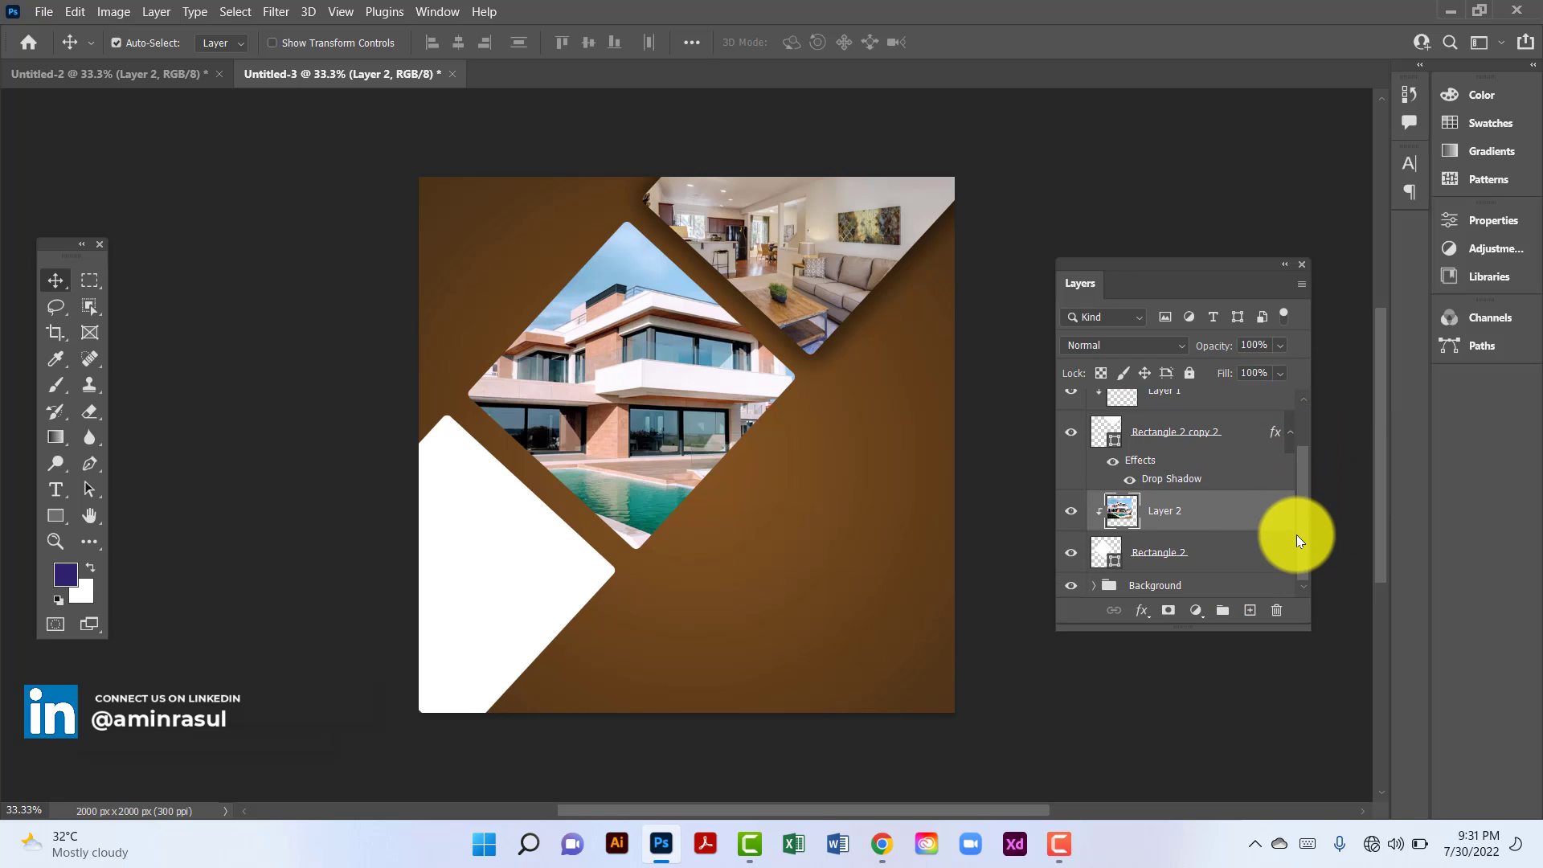
click(1254, 556)
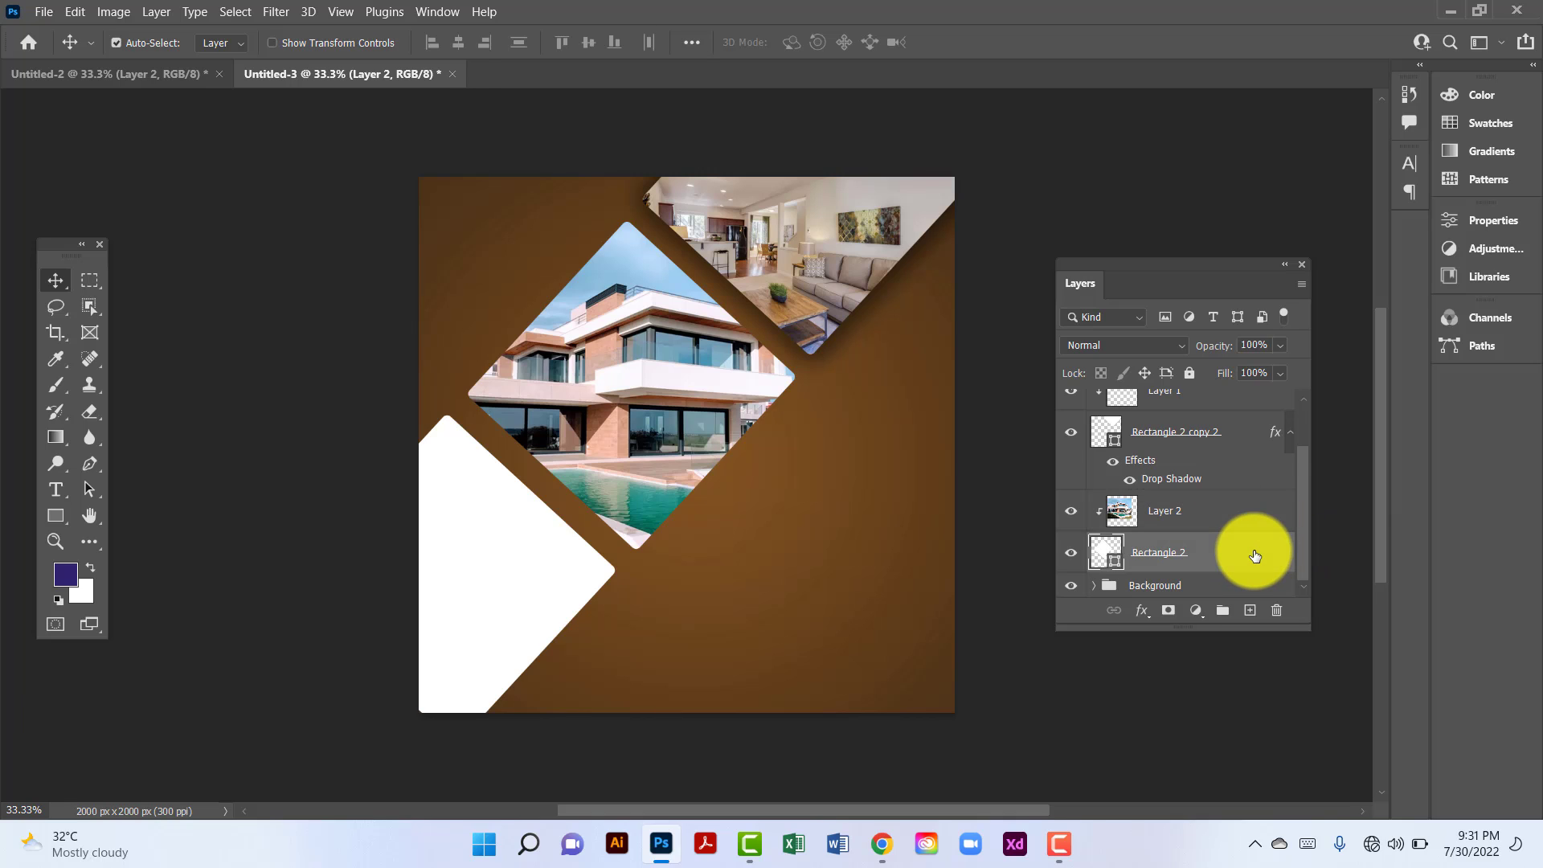
double_click(1255, 556)
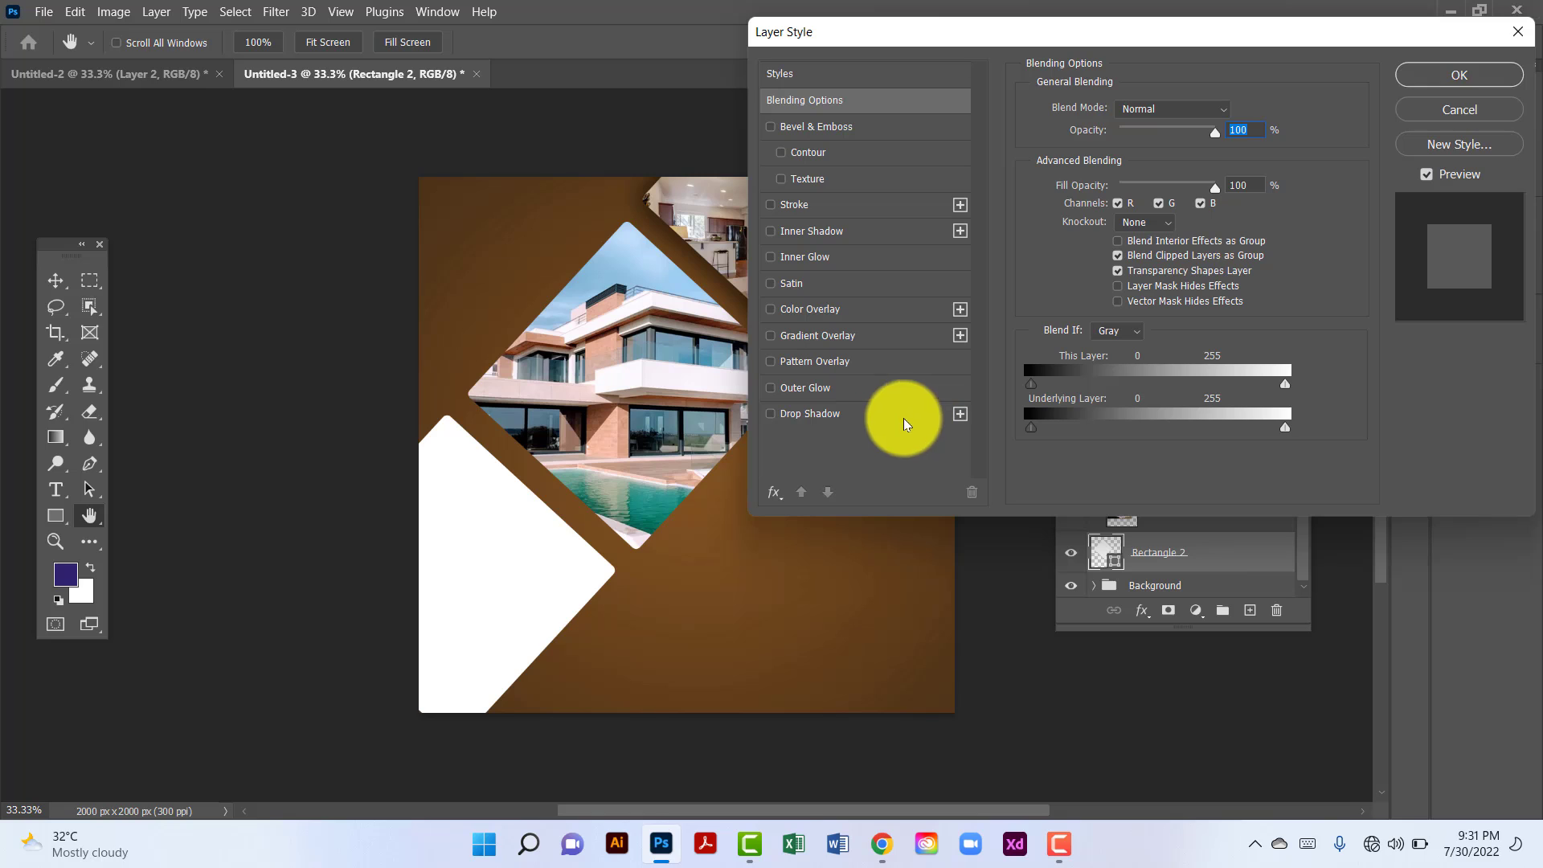
click(888, 416)
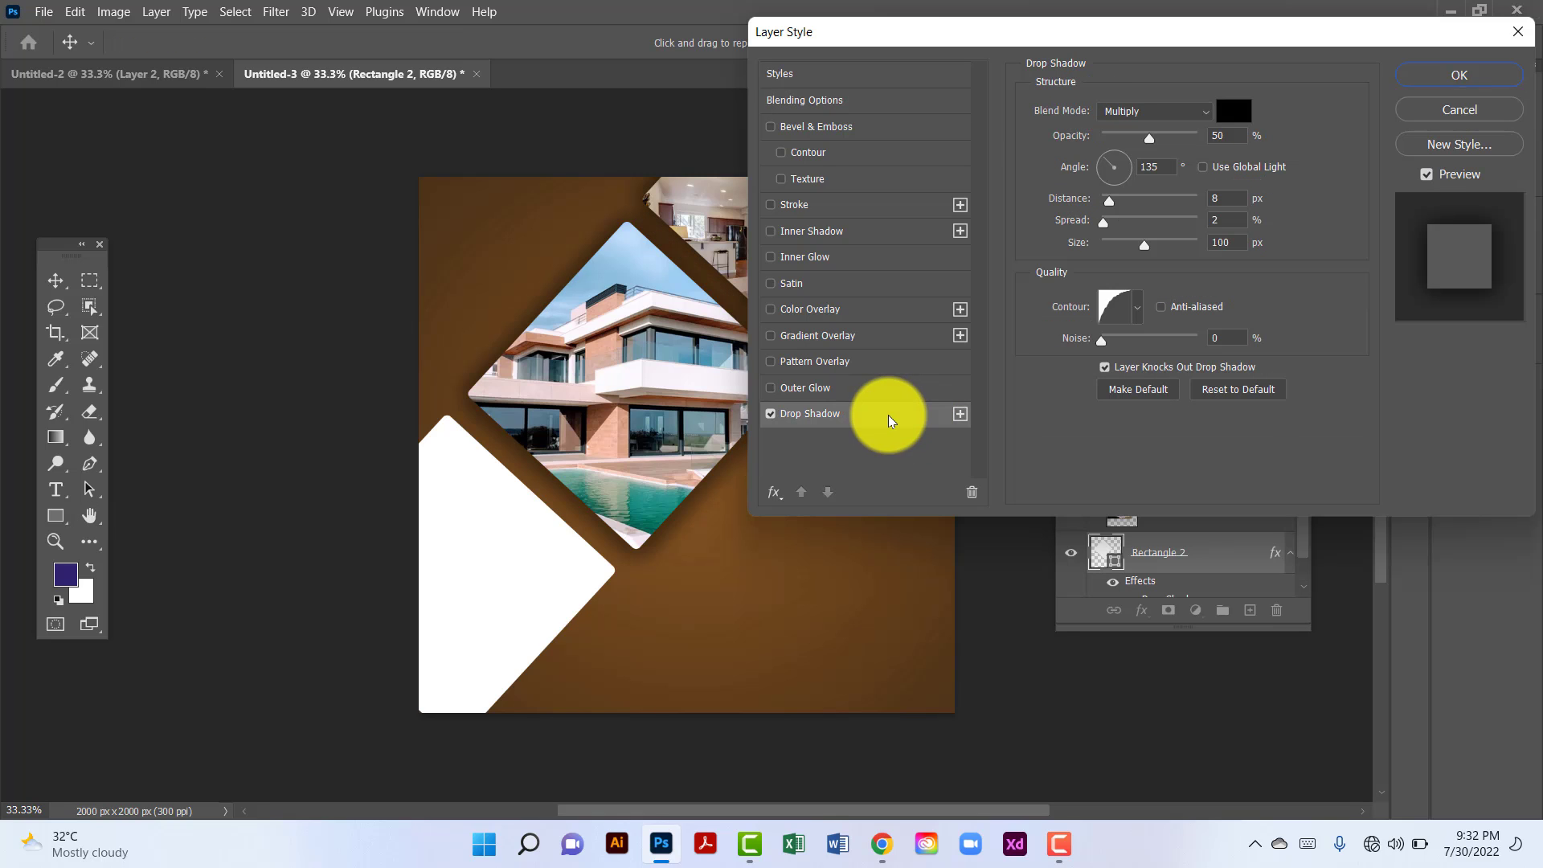
click(1440, 74)
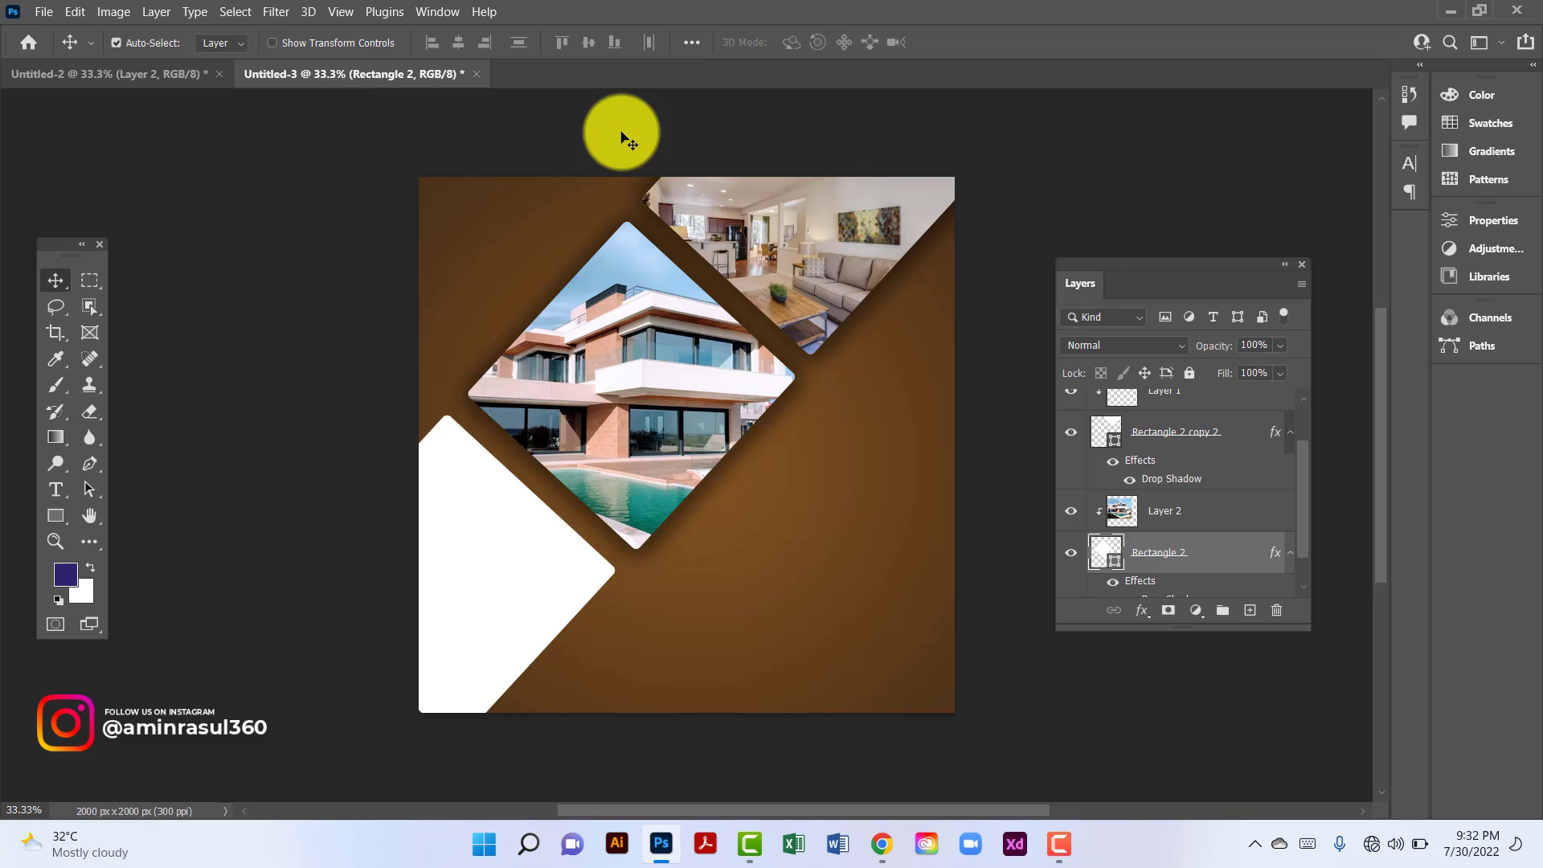
Step: Bring the kitchen photo from the Untitled-2 document over the lower-left diamond and scale it to about 148% so it covers the shape
click(161, 78)
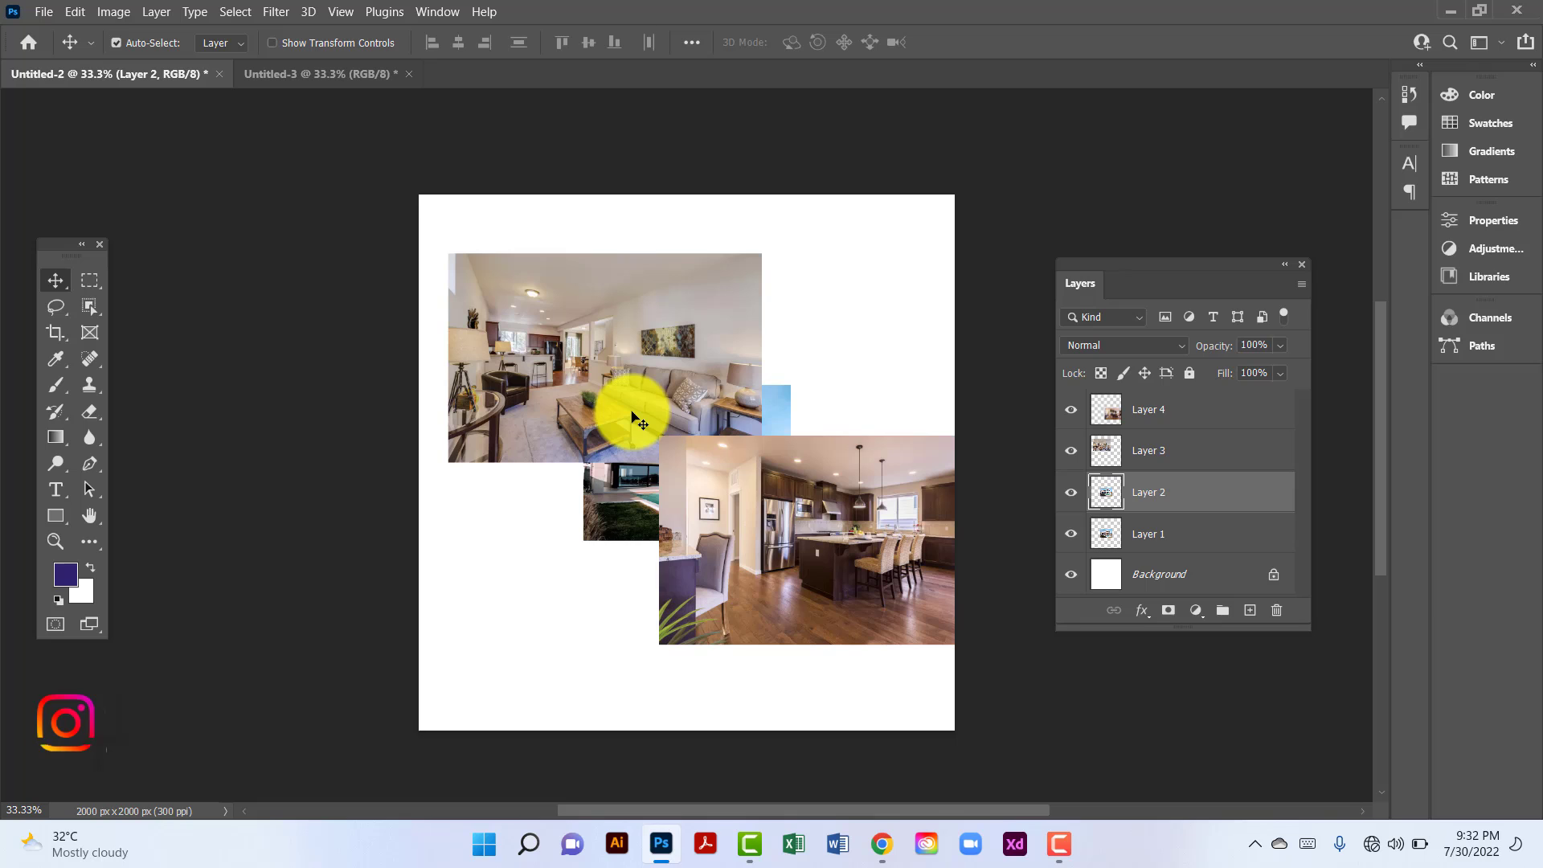
drag(788, 553, 483, 553)
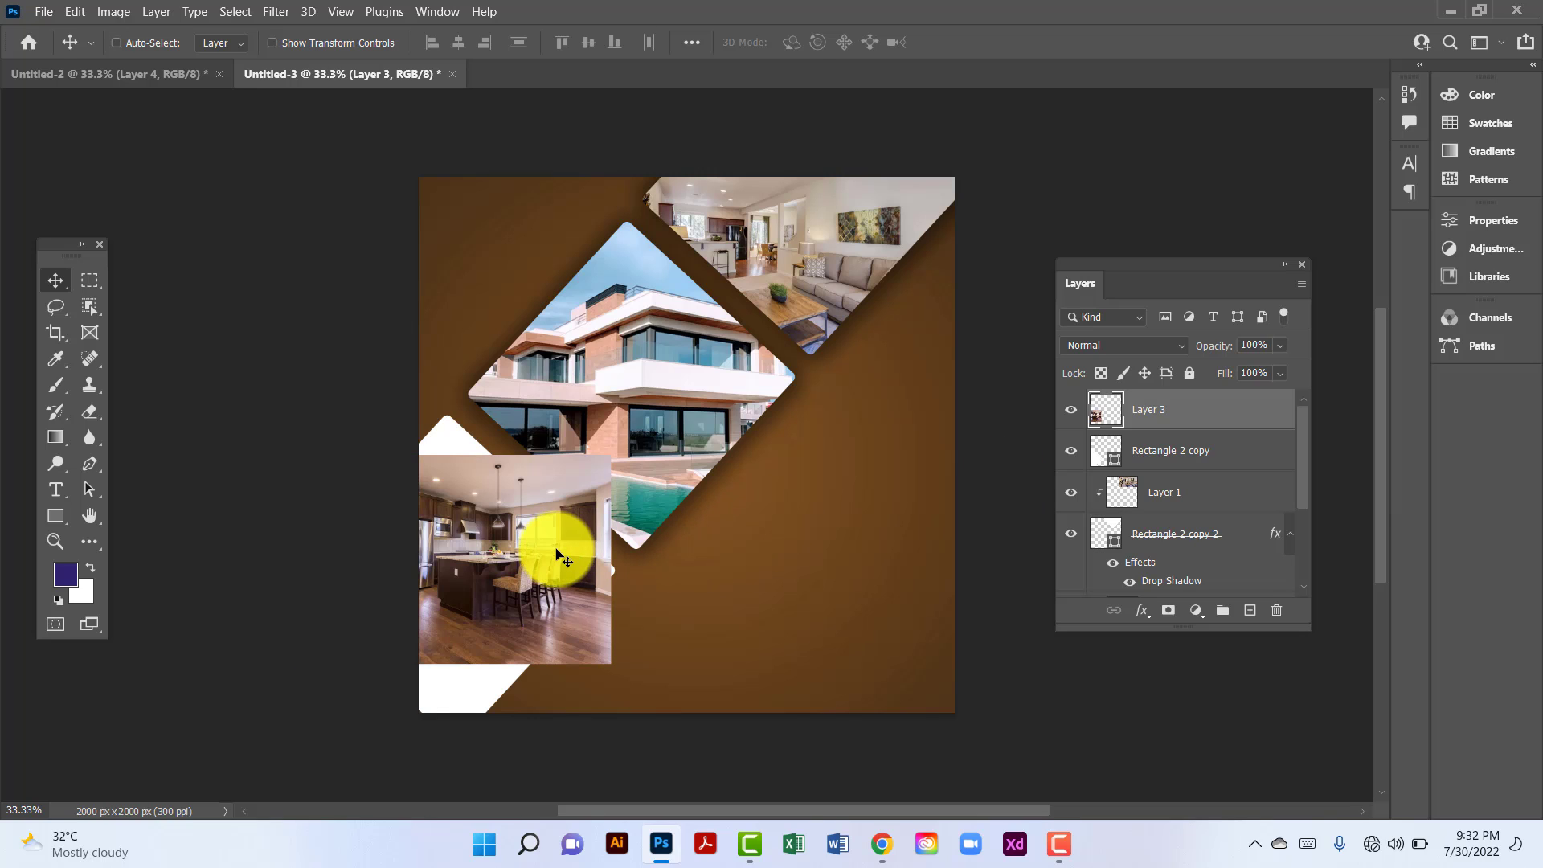
key(ctrl+t)
drag(454, 455, 438, 354)
drag(507, 551, 450, 574)
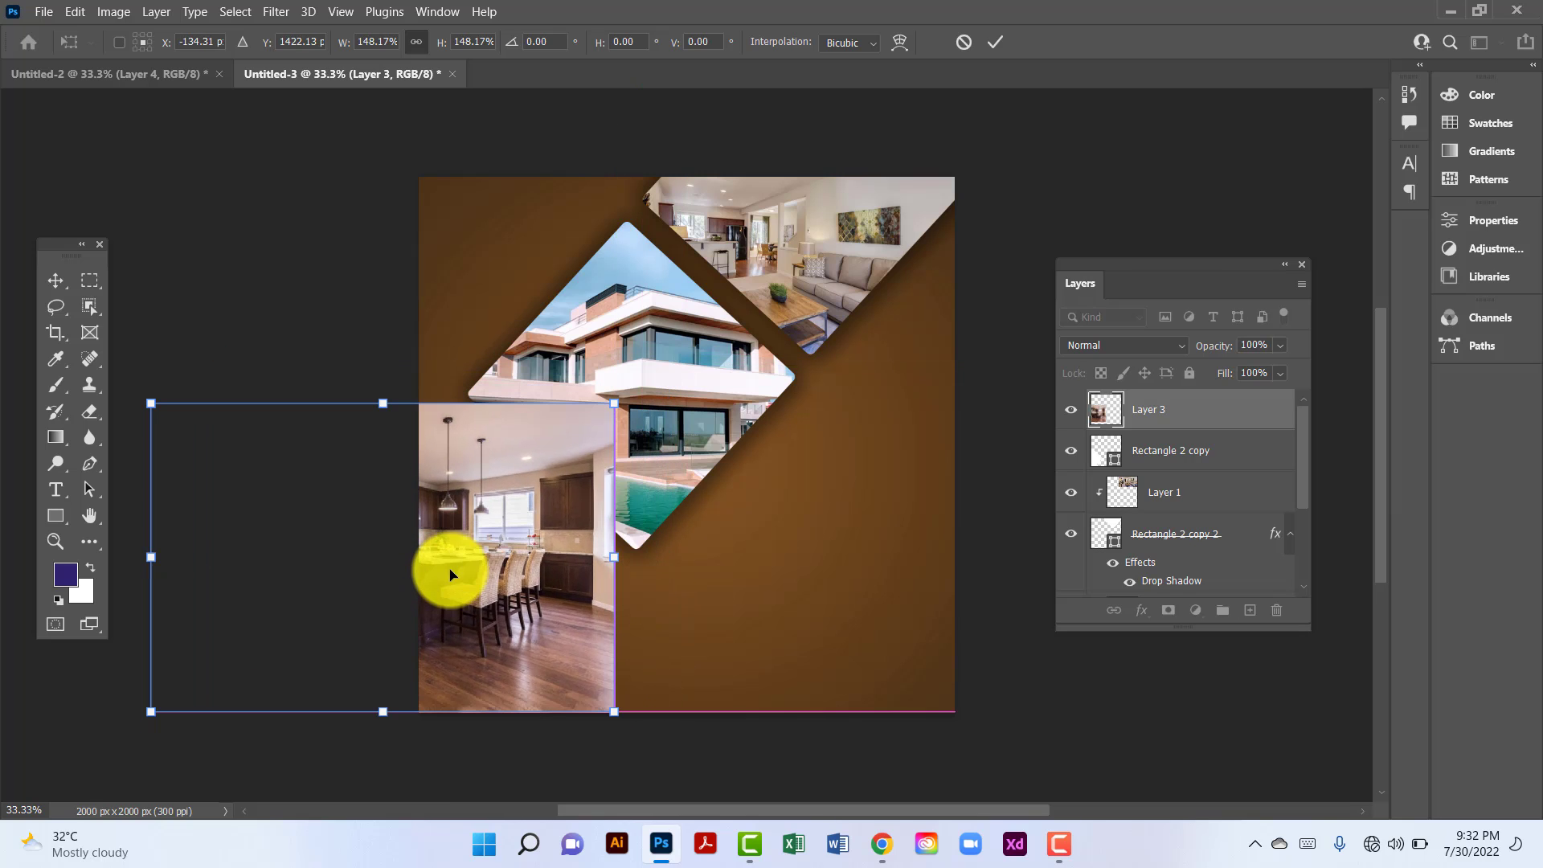
key(Return)
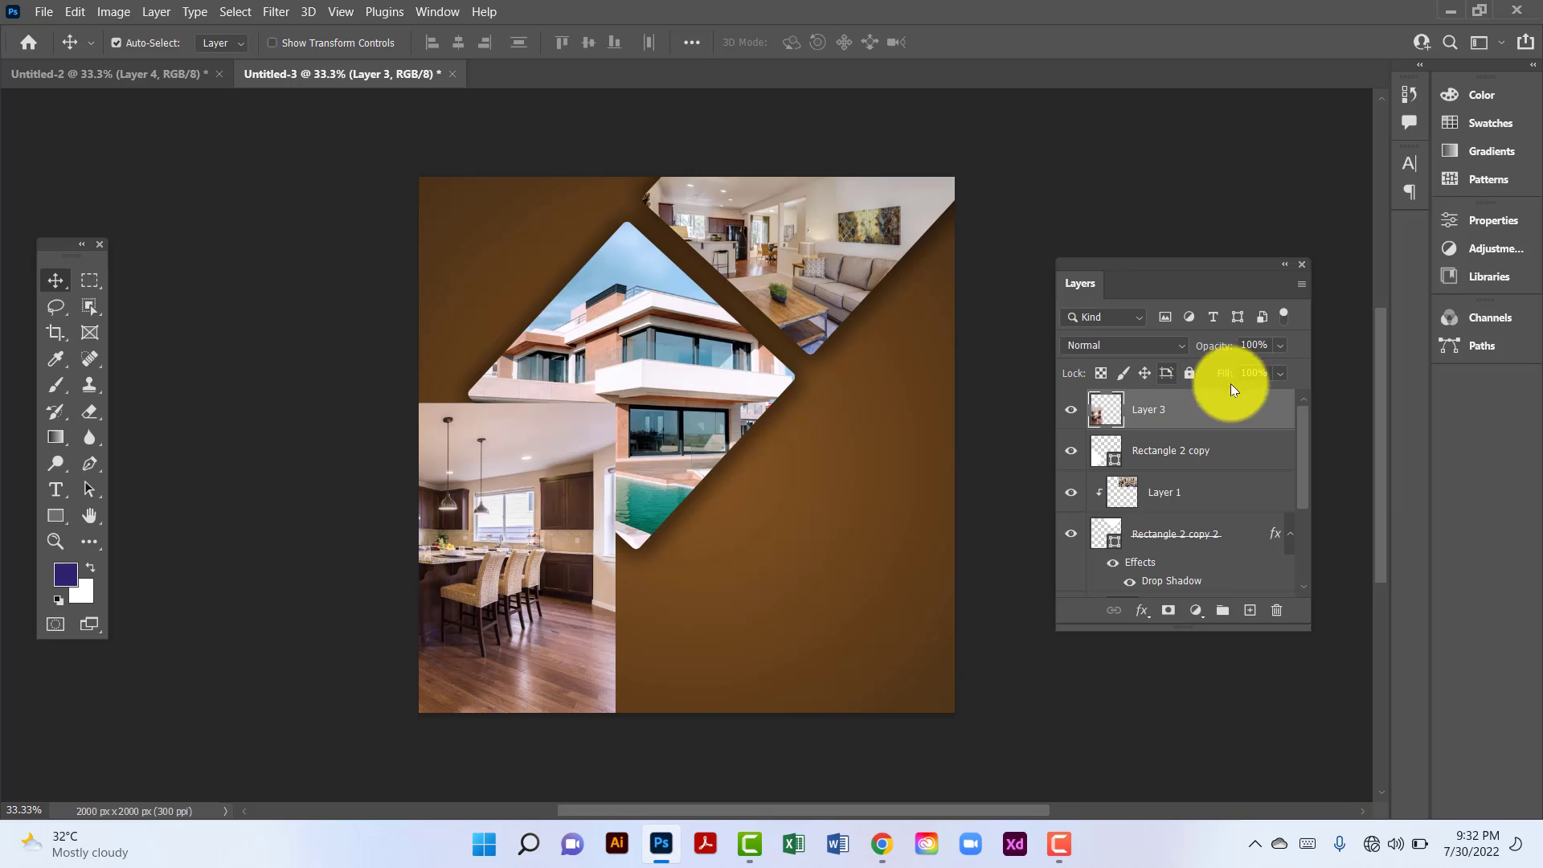
Step: Clip the kitchen photo to the lower-left diamond and give that diamond a Multiply drop shadow: 50% opacity, 135° angle, 8 px distance, 2% spread, 100 px size
right_click(1251, 412)
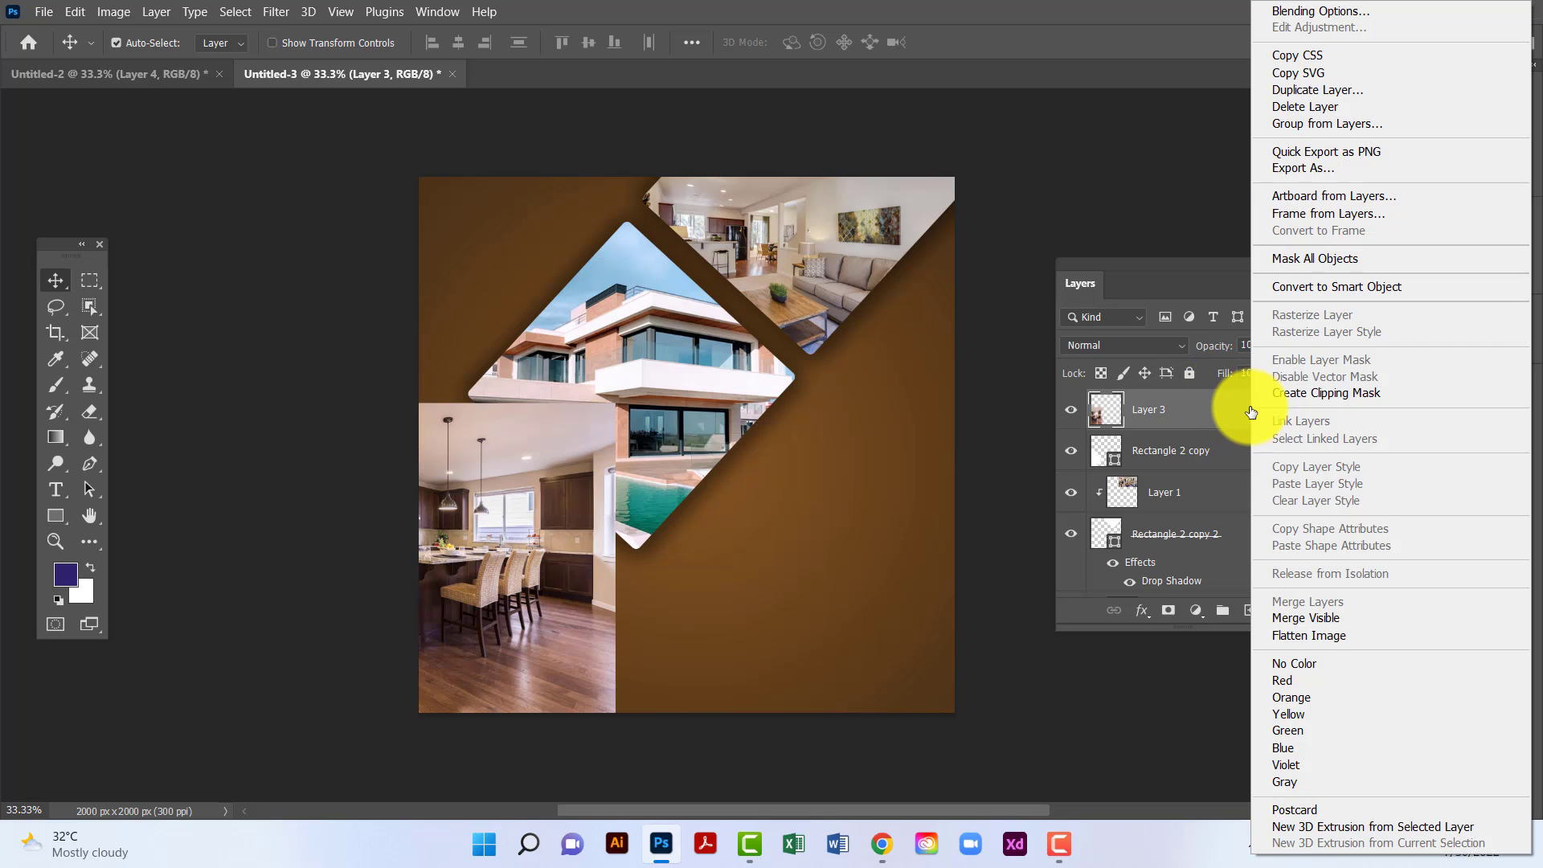
click(1338, 391)
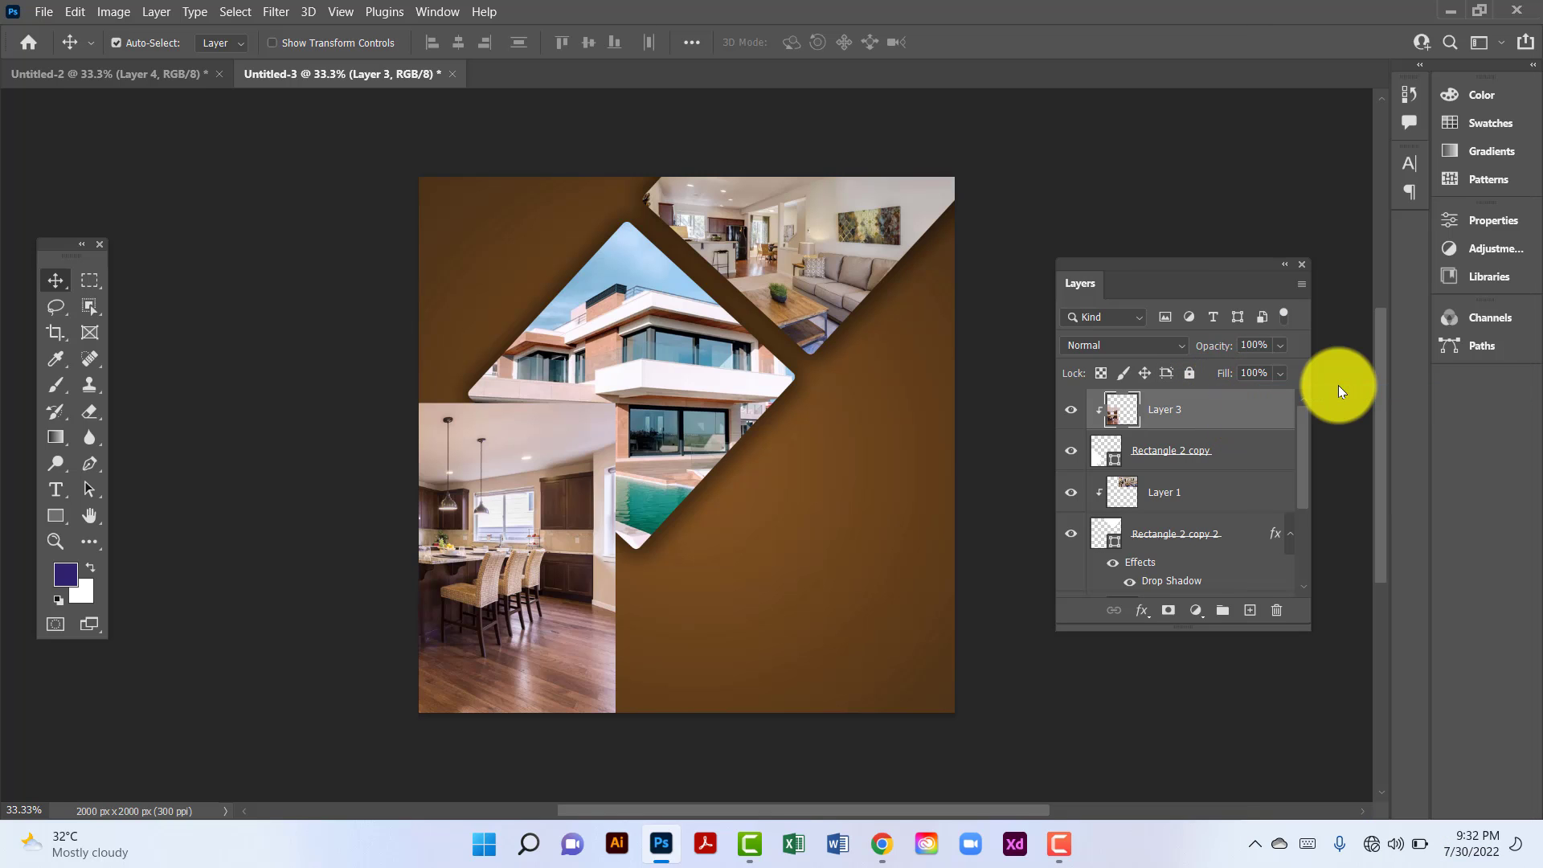
click(1258, 459)
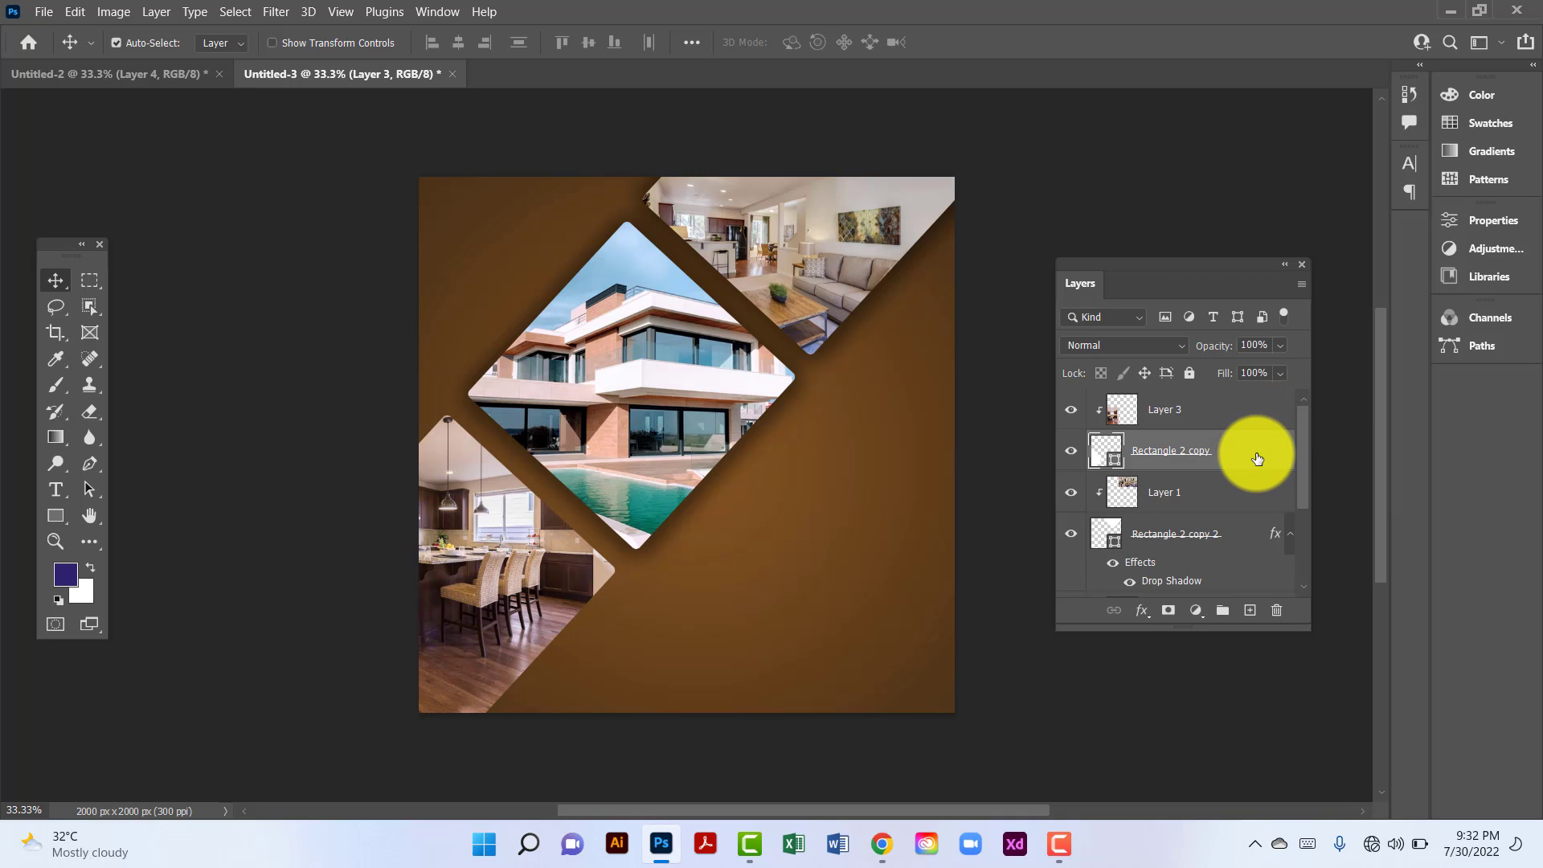
double_click(1258, 459)
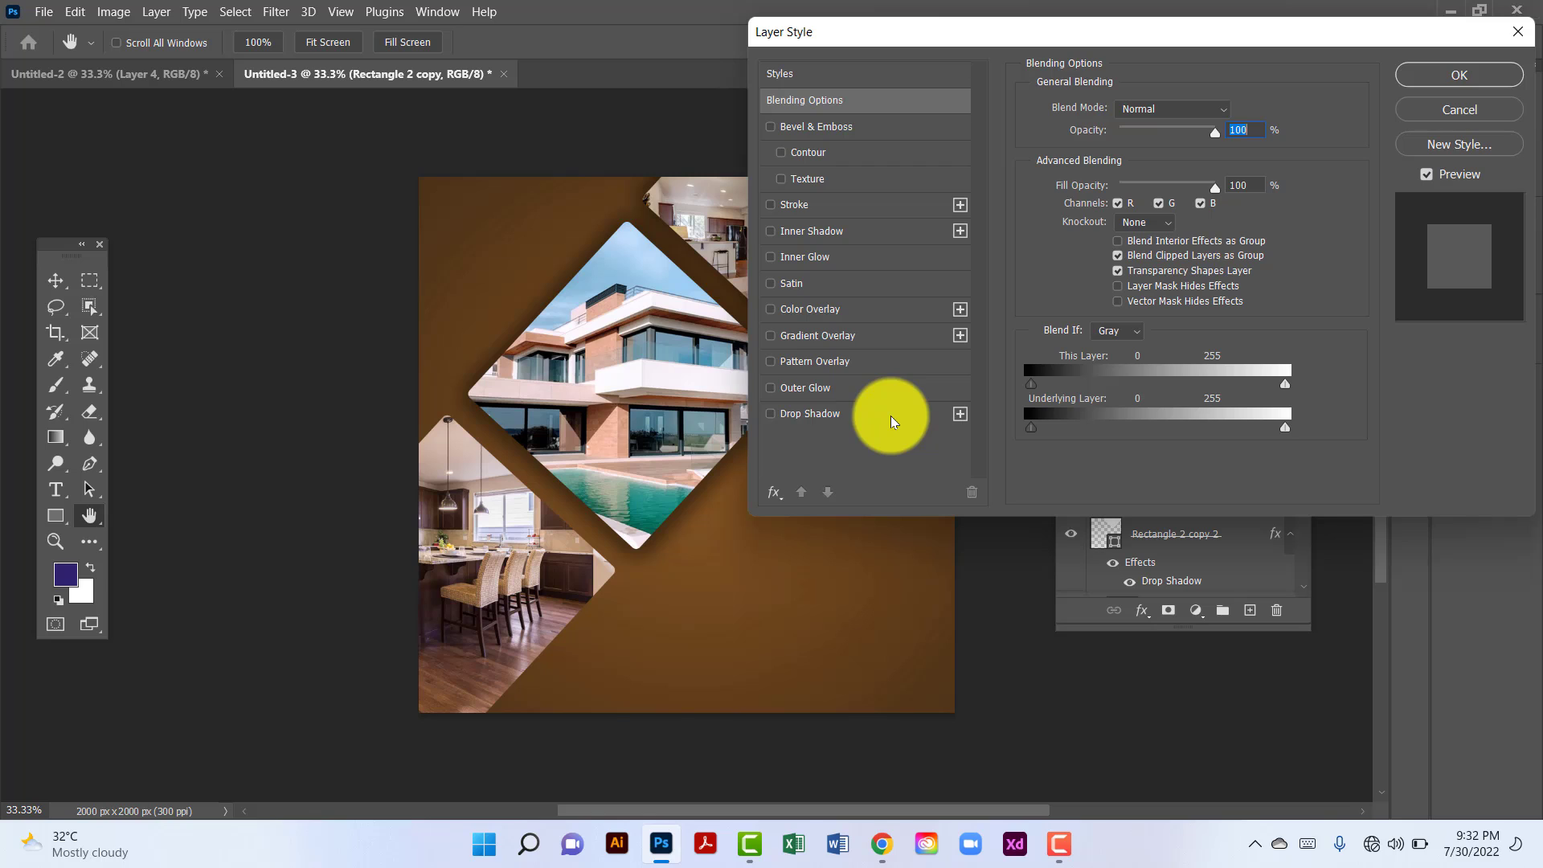
click(867, 415)
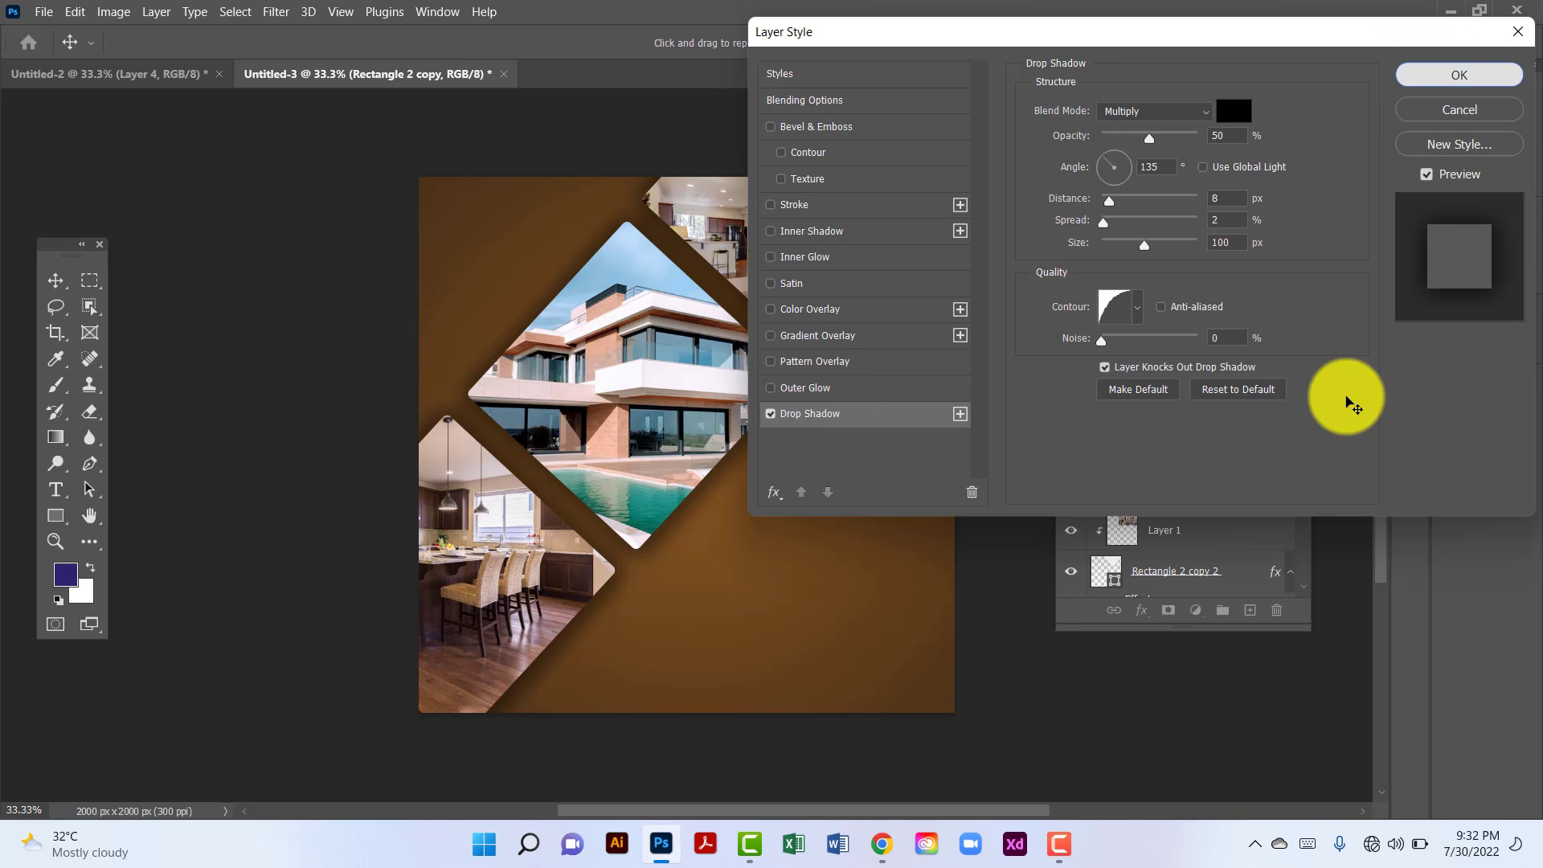
key(Return)
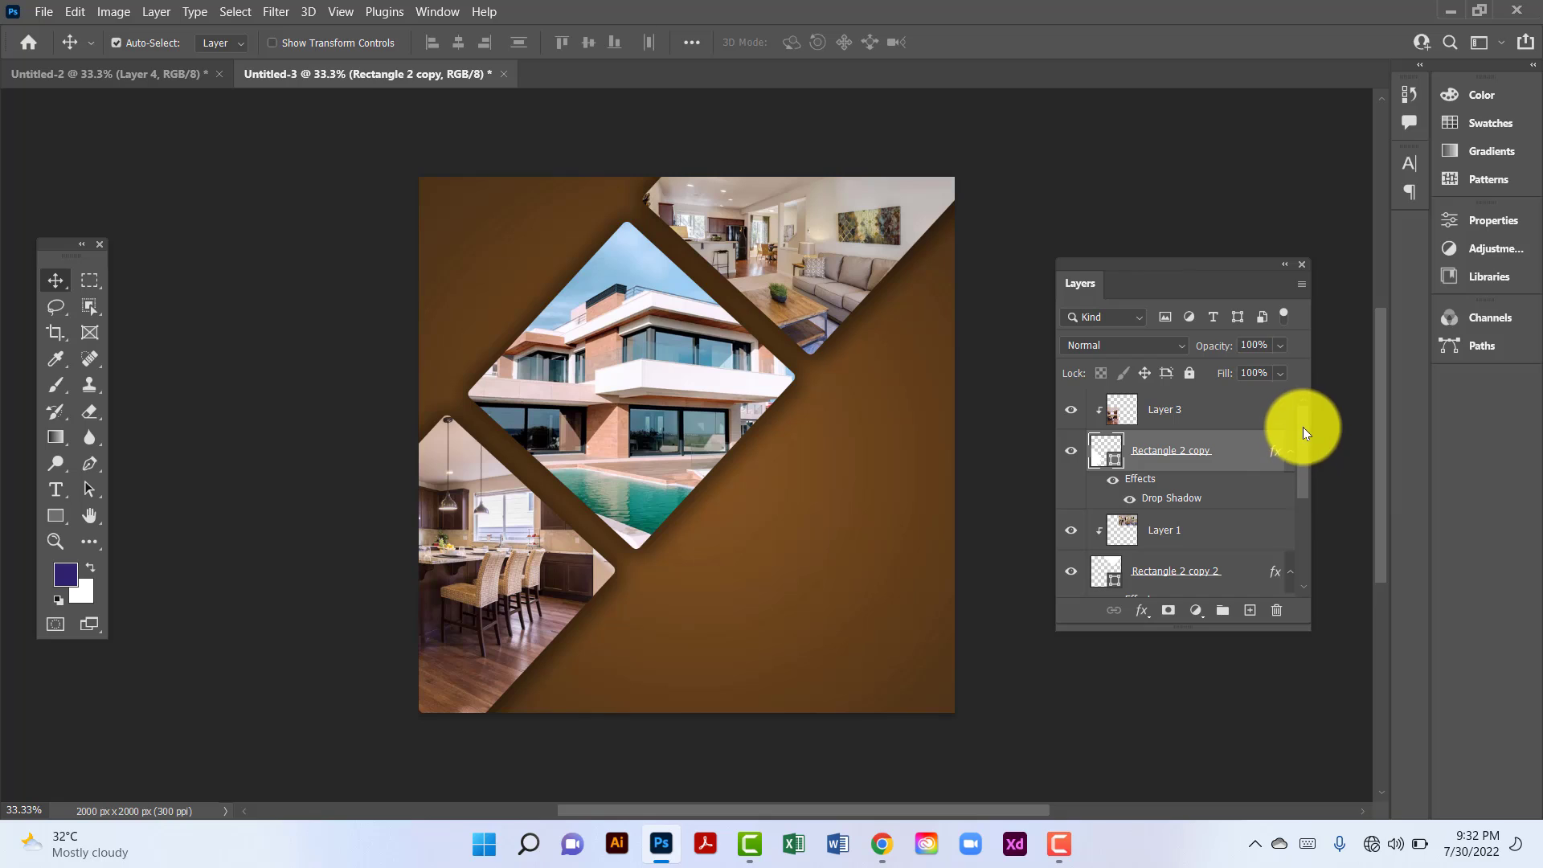
Step: Group all photo and diamond layers above the Background group into a group named Image, and lock it
click(1190, 416)
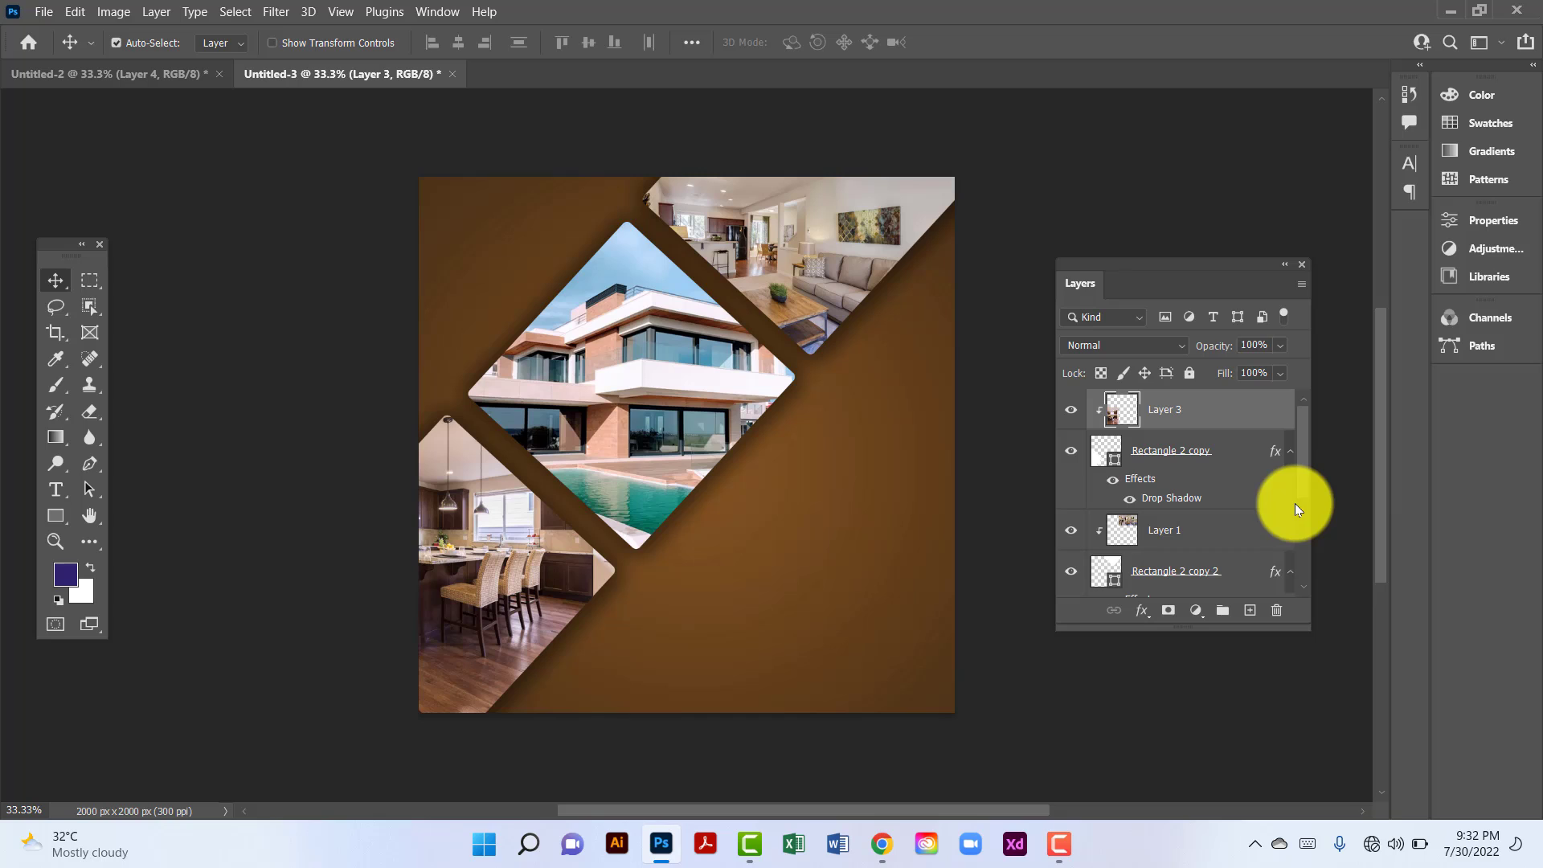
drag(1301, 455, 1284, 564)
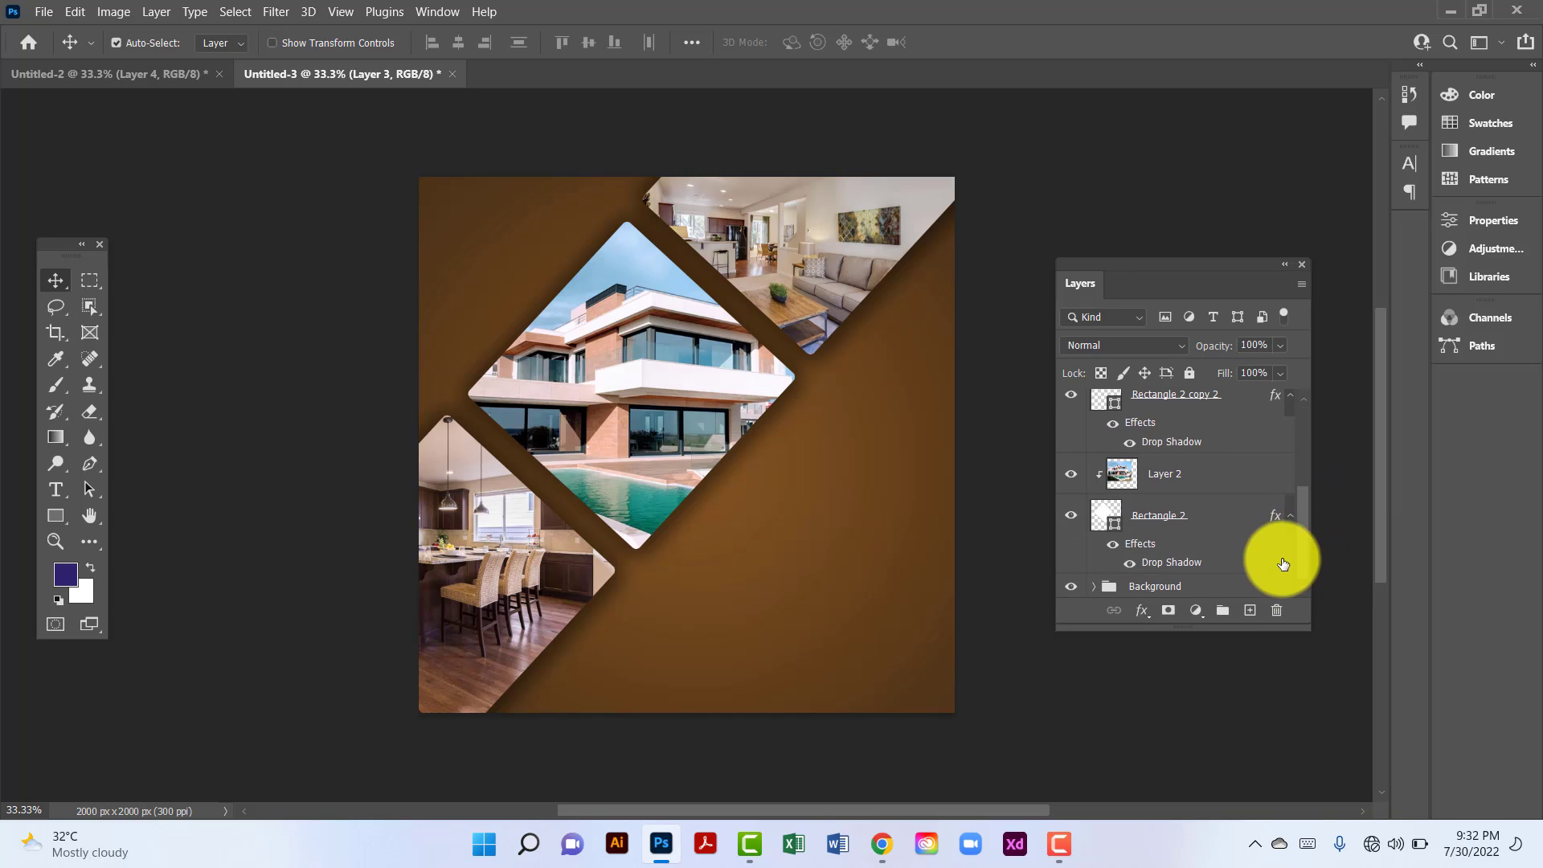
shift+click(1226, 513)
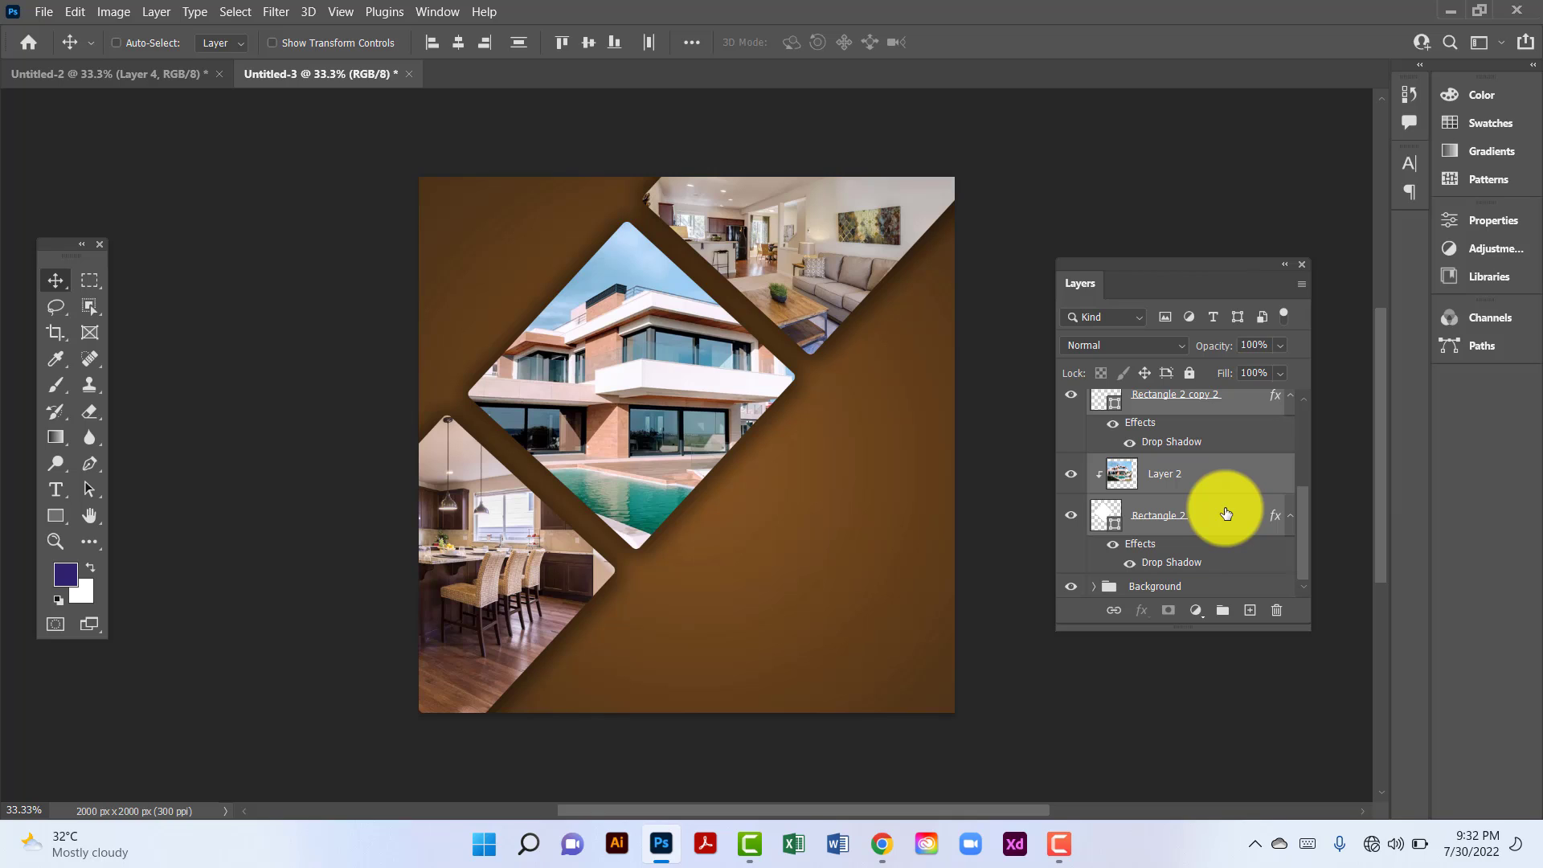
key(ctrl+g)
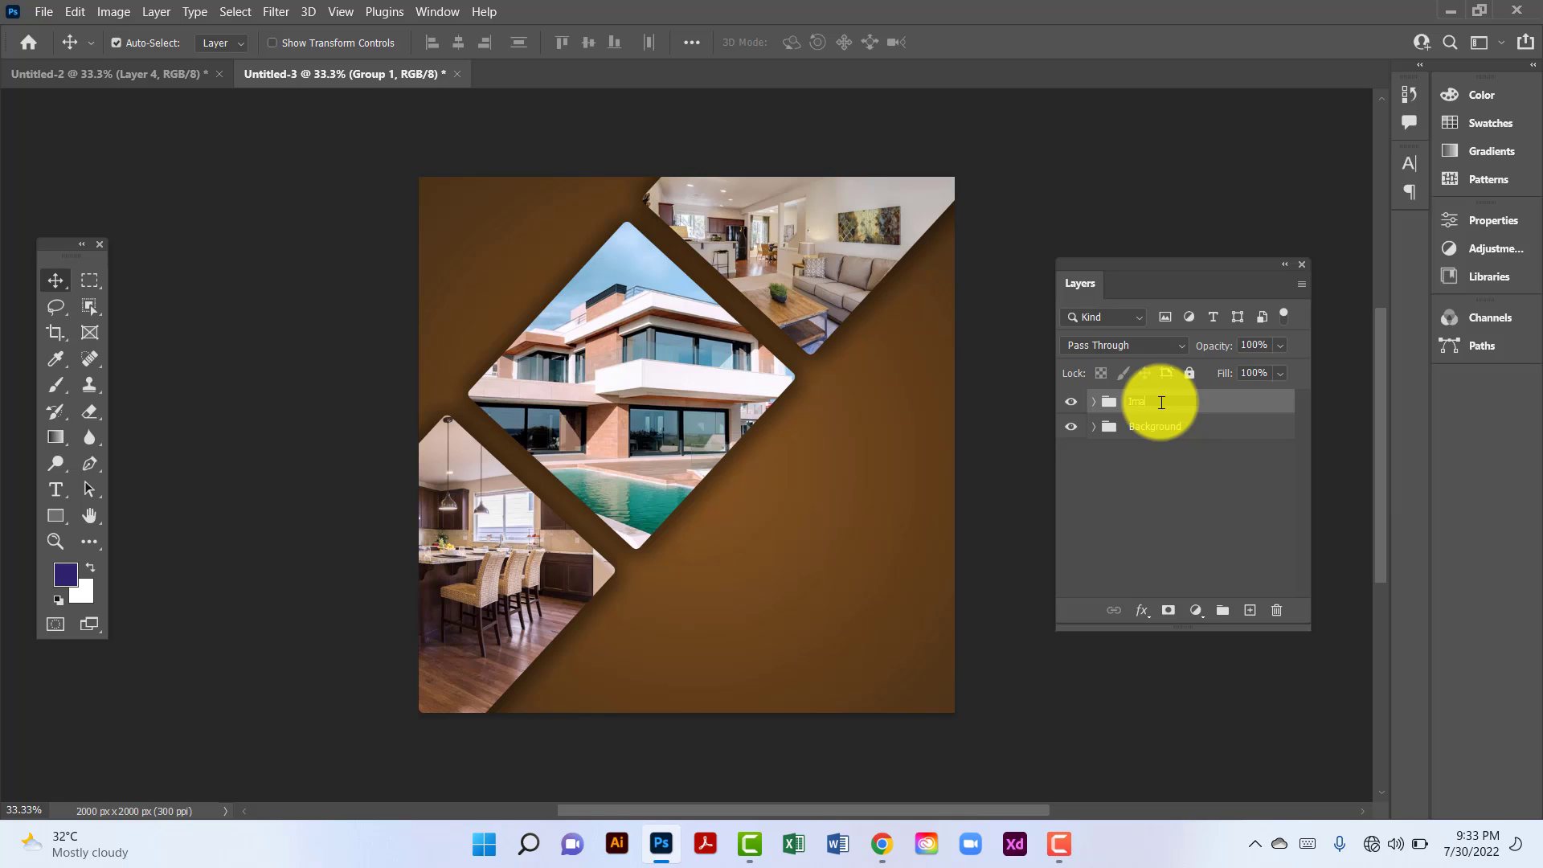
click(1189, 373)
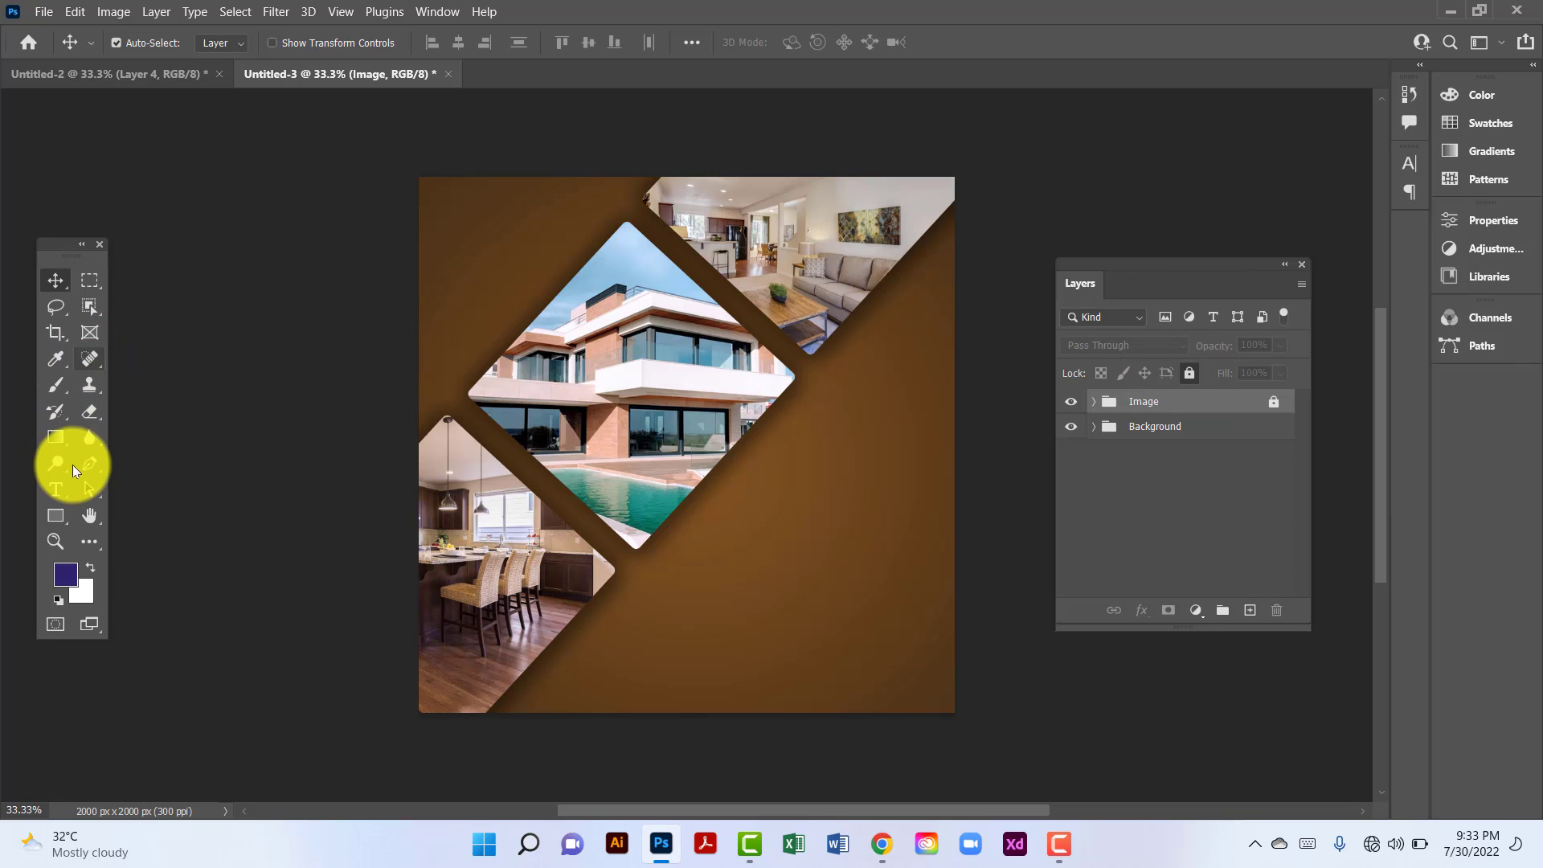
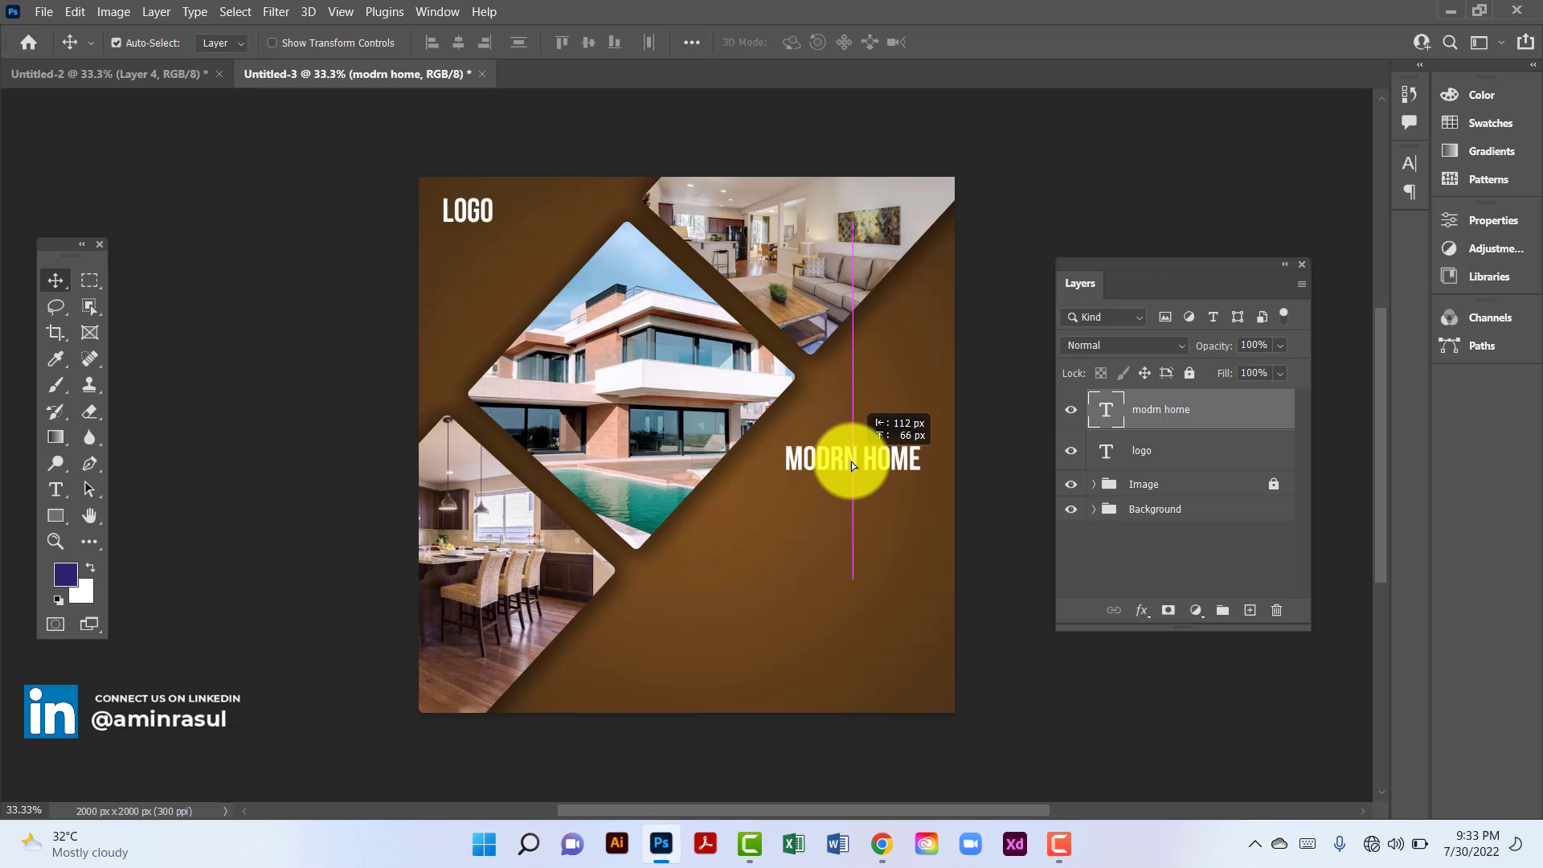
Step: Scale the MODRN HOME text to about 145% and place it near the canvas's right edge, beside the center diamond
key(ctrl)
key(ctrl+t)
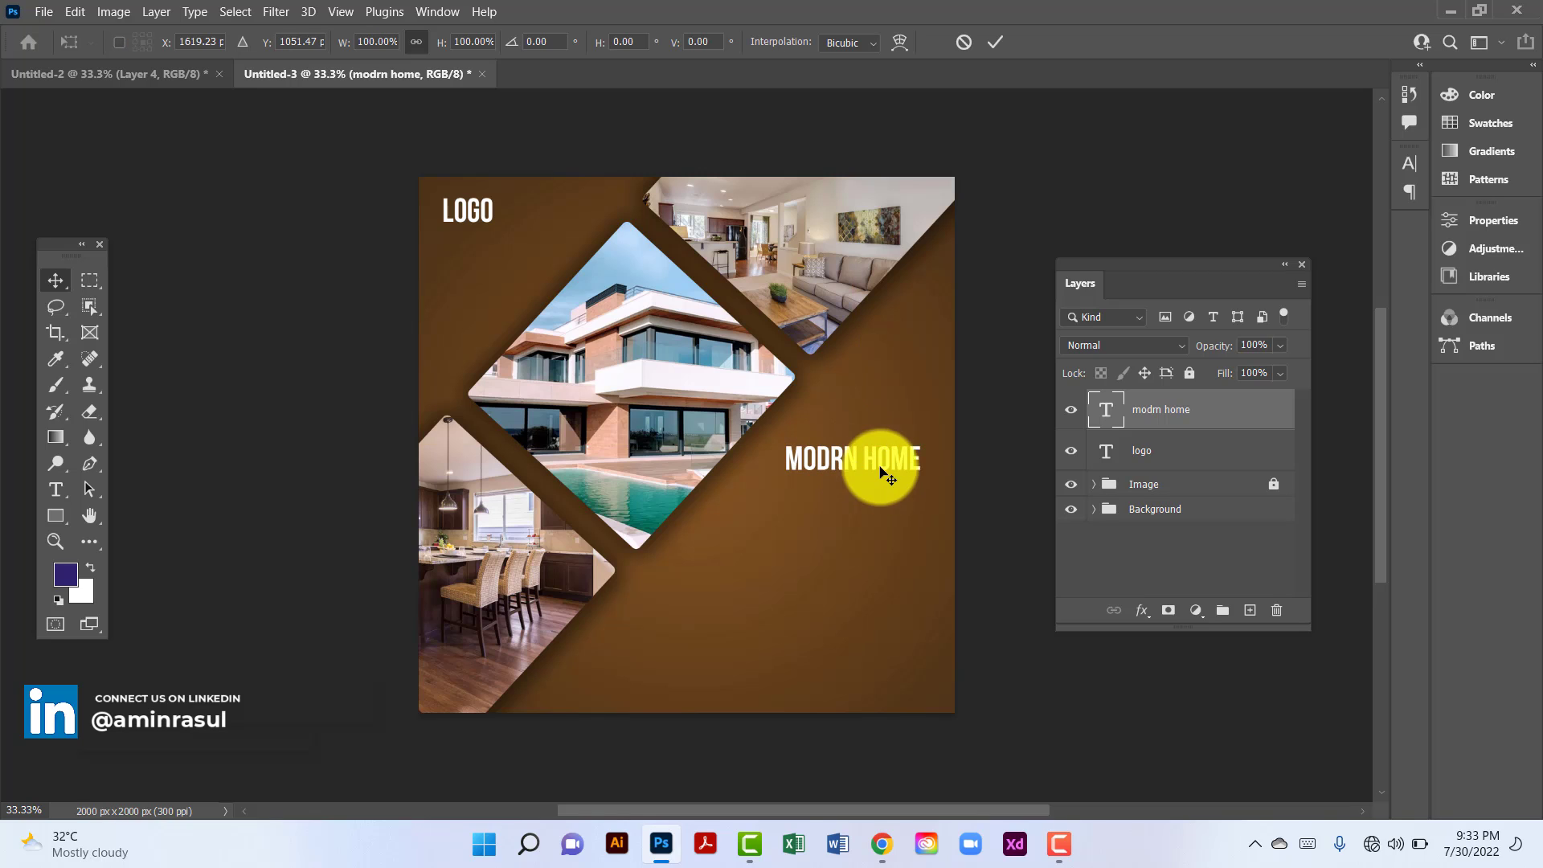
mouse_move(921, 474)
mouse_down()
mouse_move(981, 490)
mouse_move(882, 493)
mouse_move(893, 484)
mouse_up()
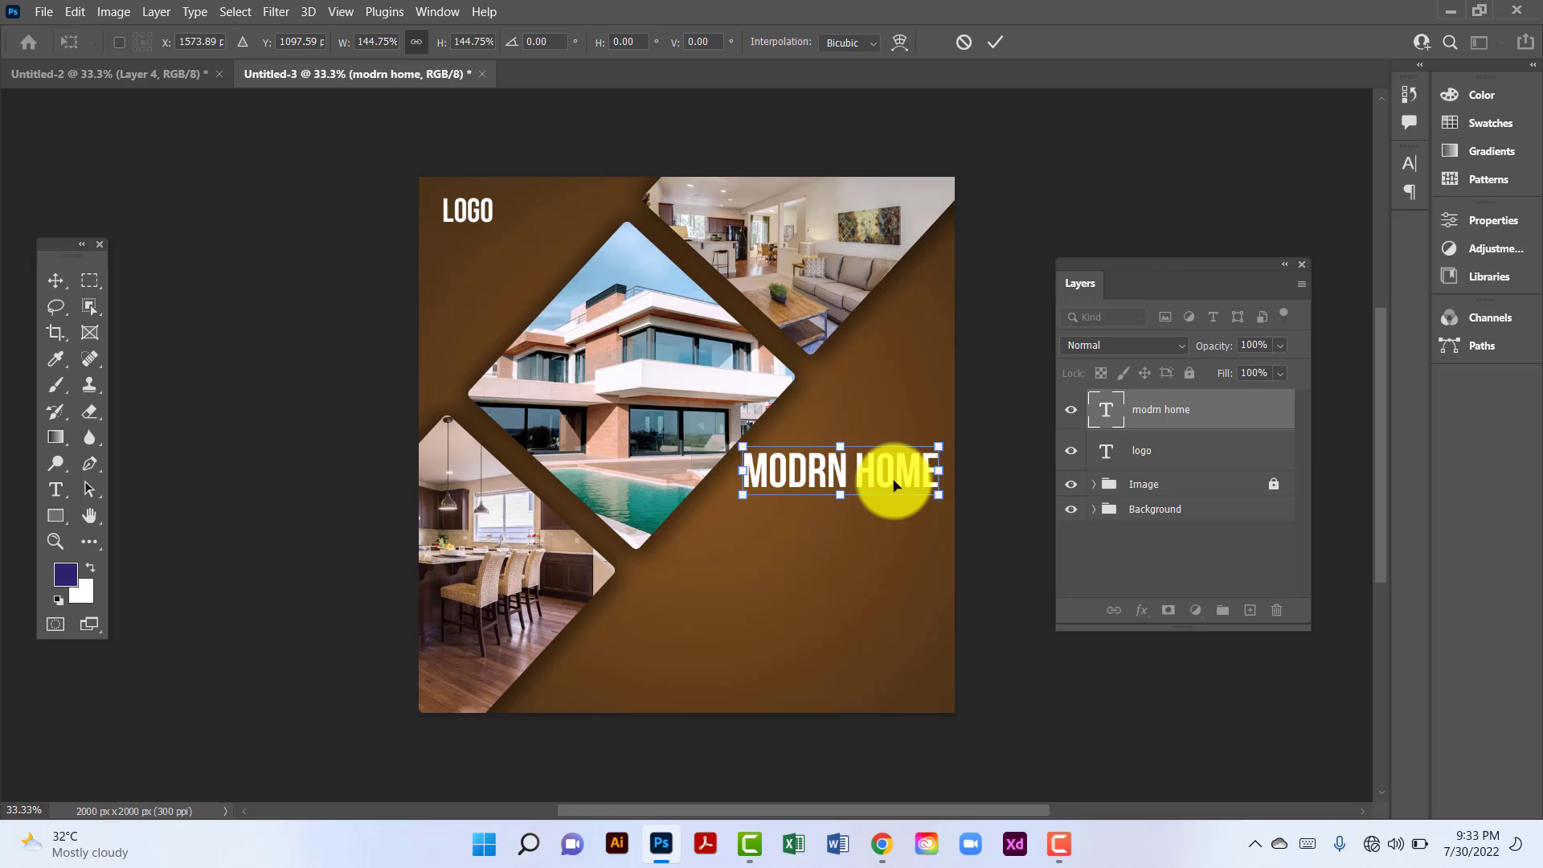
key(Return)
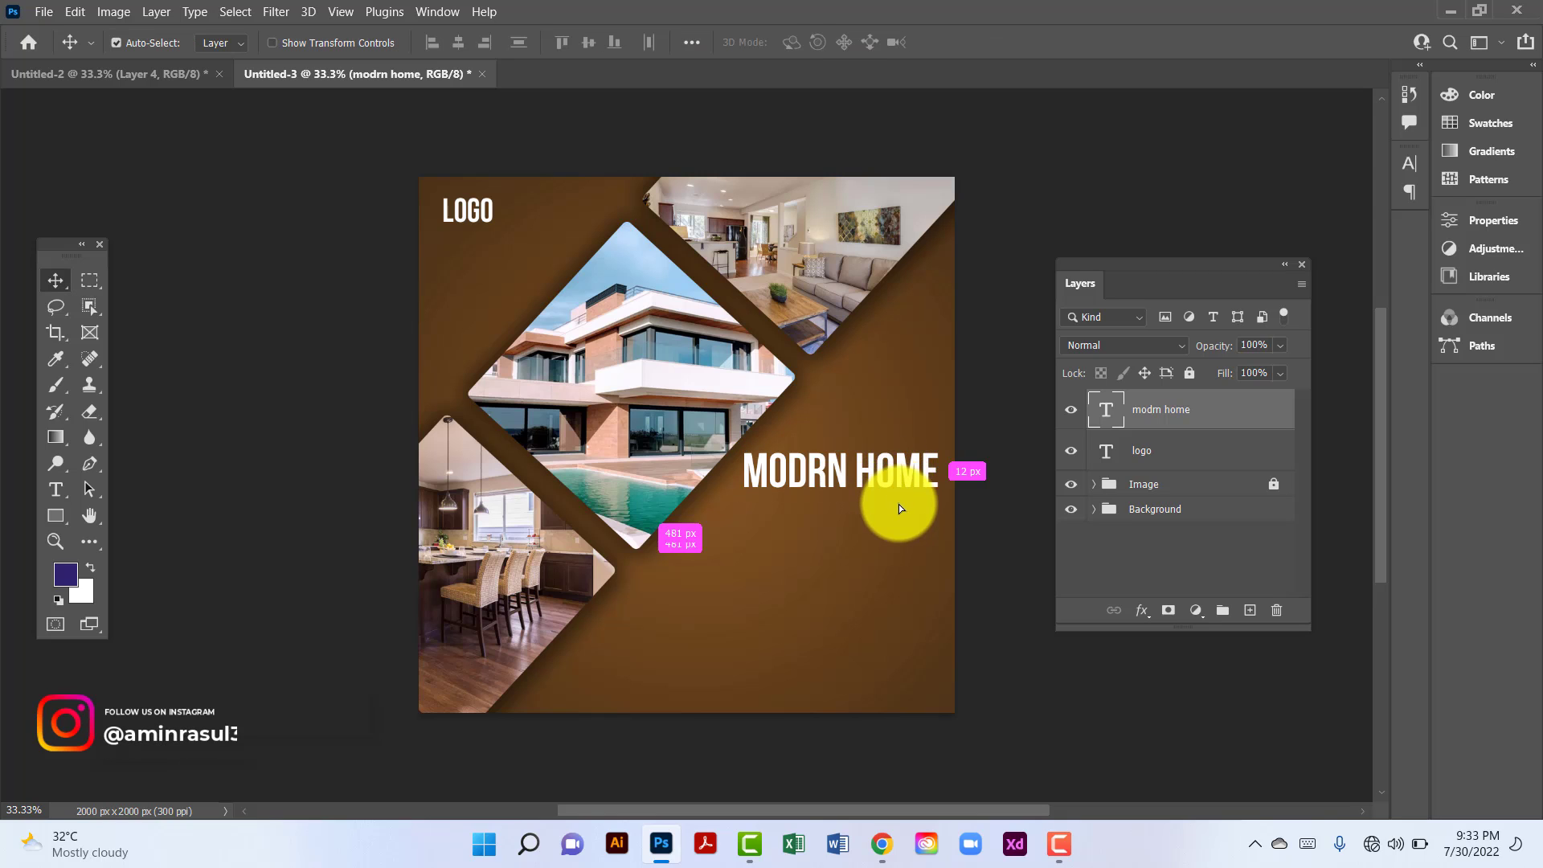
Step: Duplicate the MODRN HOME text directly below itself and change the copy's wording to FOR SALE
drag(899, 504, 899, 528)
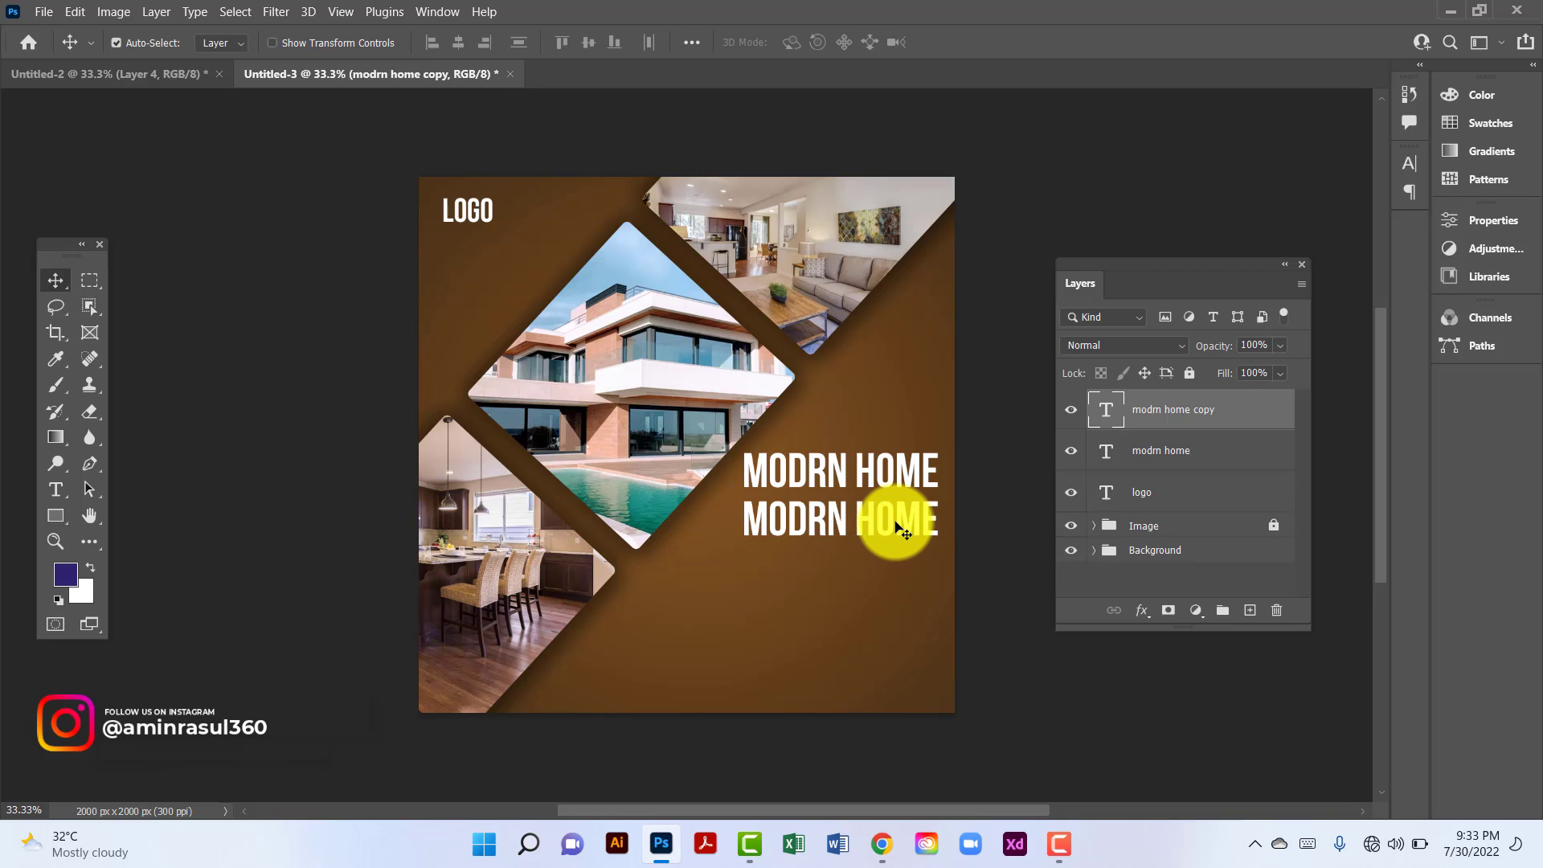
double_click(898, 528)
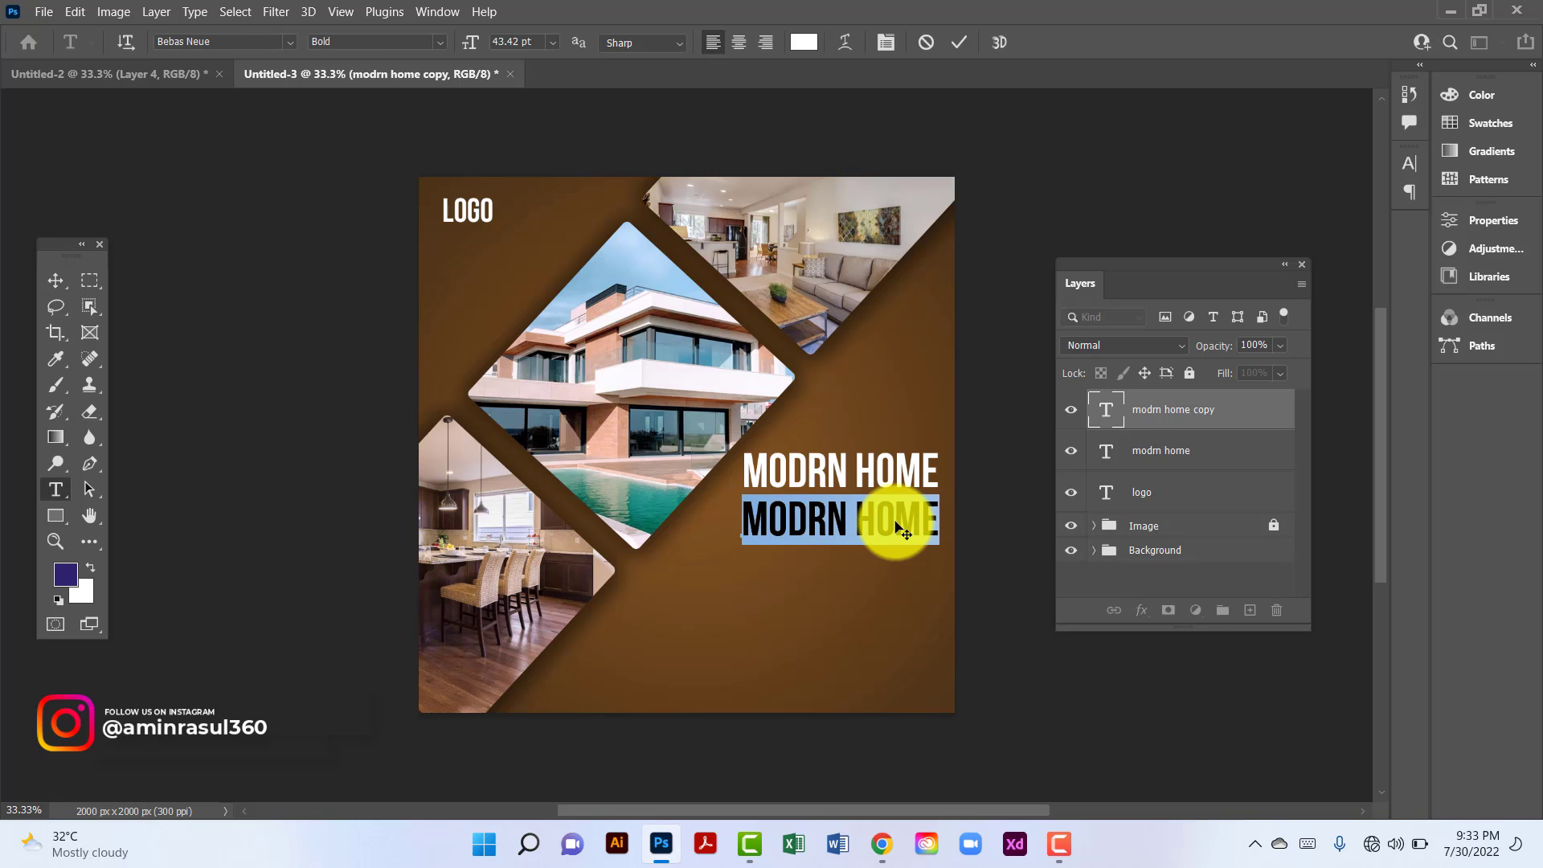
text(FOR SASLE)
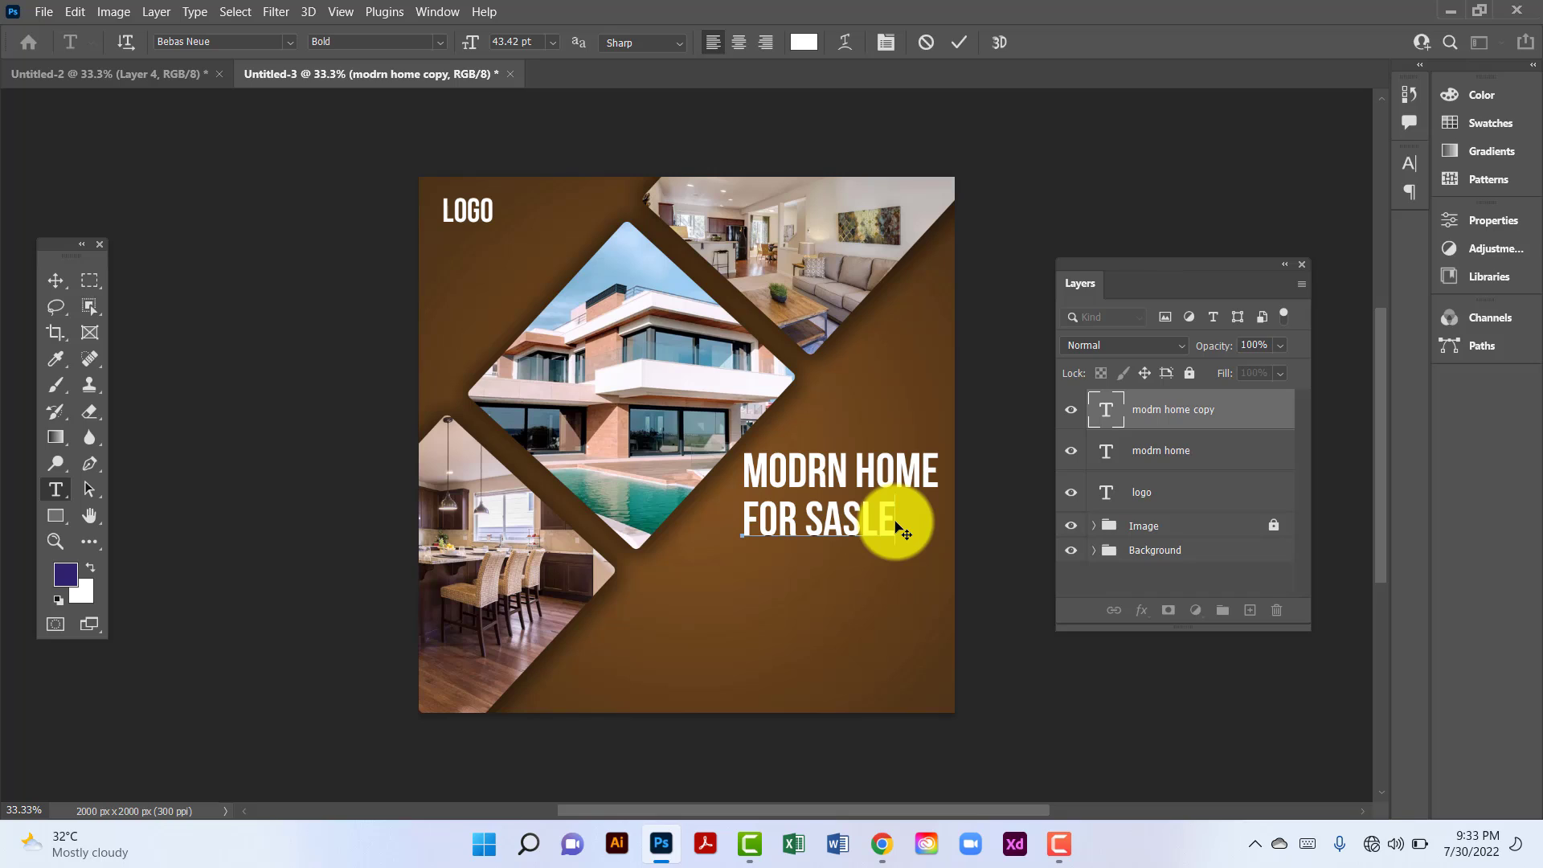
key(BackSpace)
key(BackSpace)
text(L)
key(BackSpace)
key(BackSpace)
text(LE)
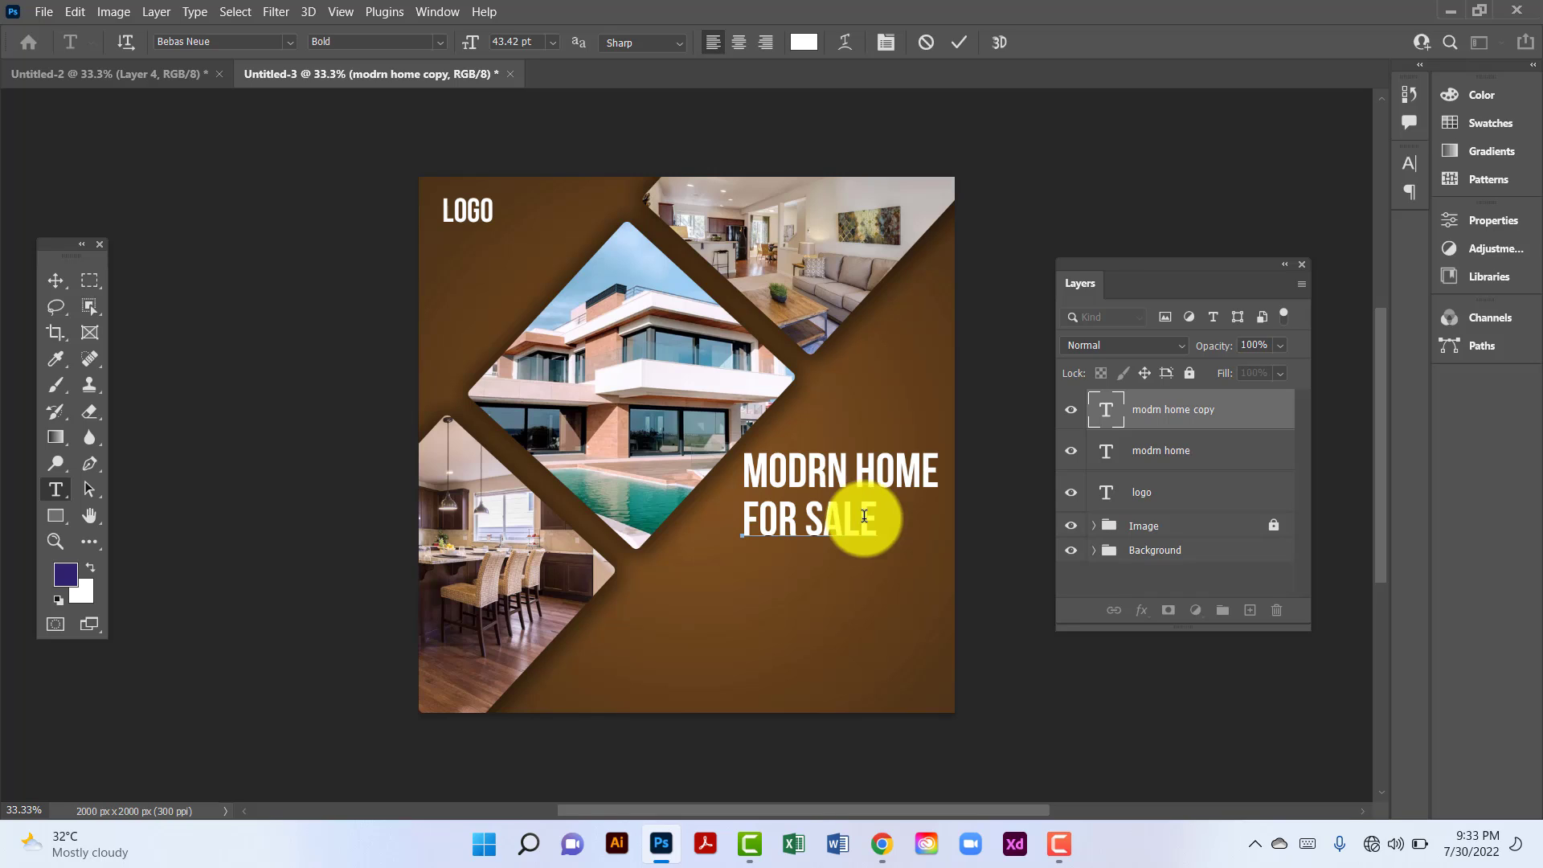
click(56, 278)
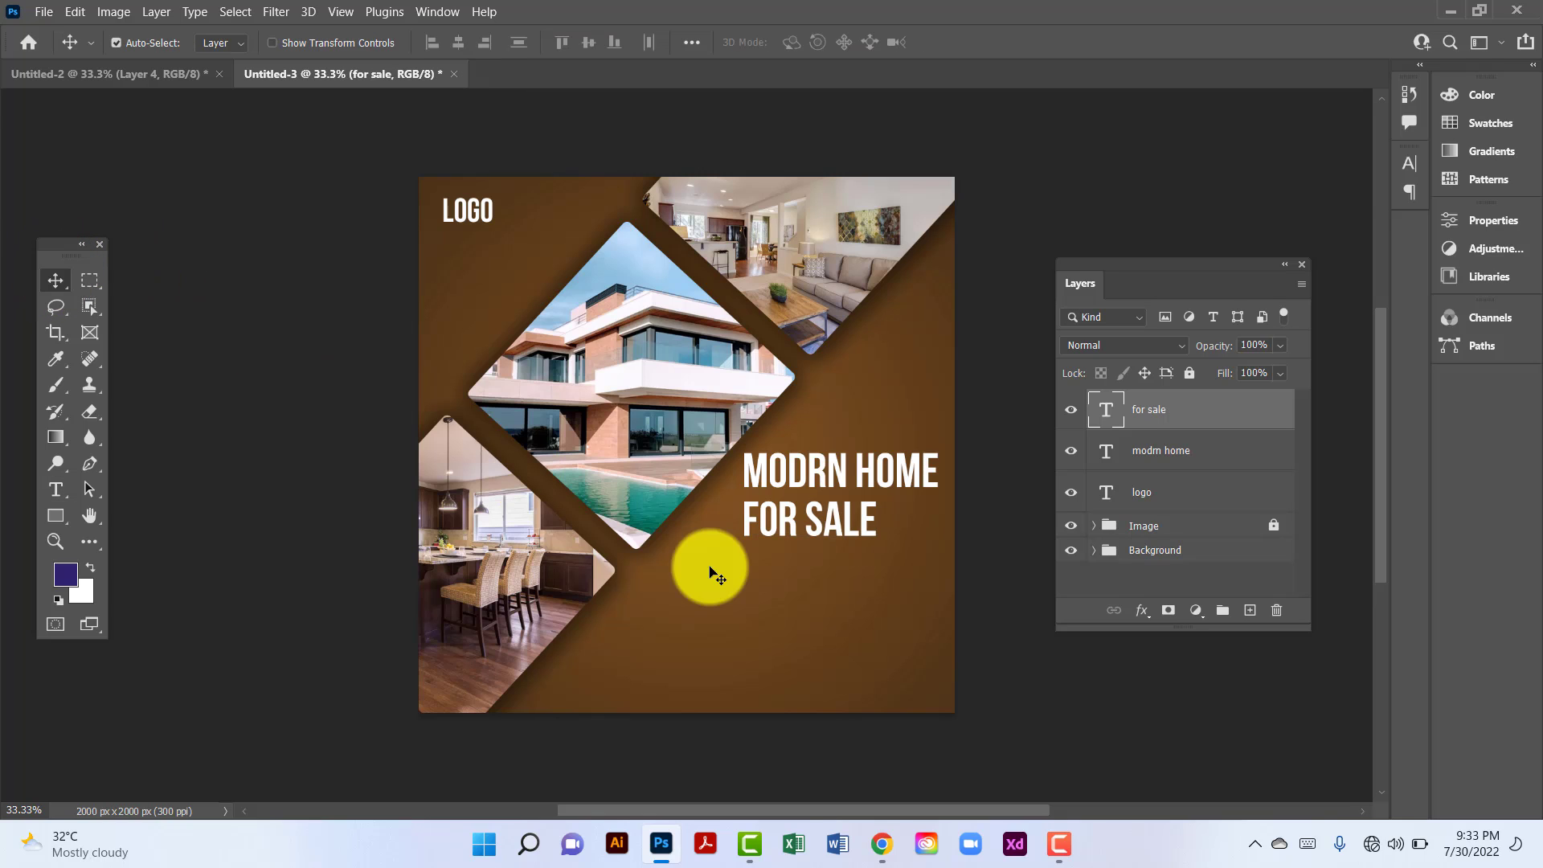
Step: Duplicate the FOR SALE text directly below itself and change the copy's wording to PRICE START FROM
drag(847, 527, 851, 578)
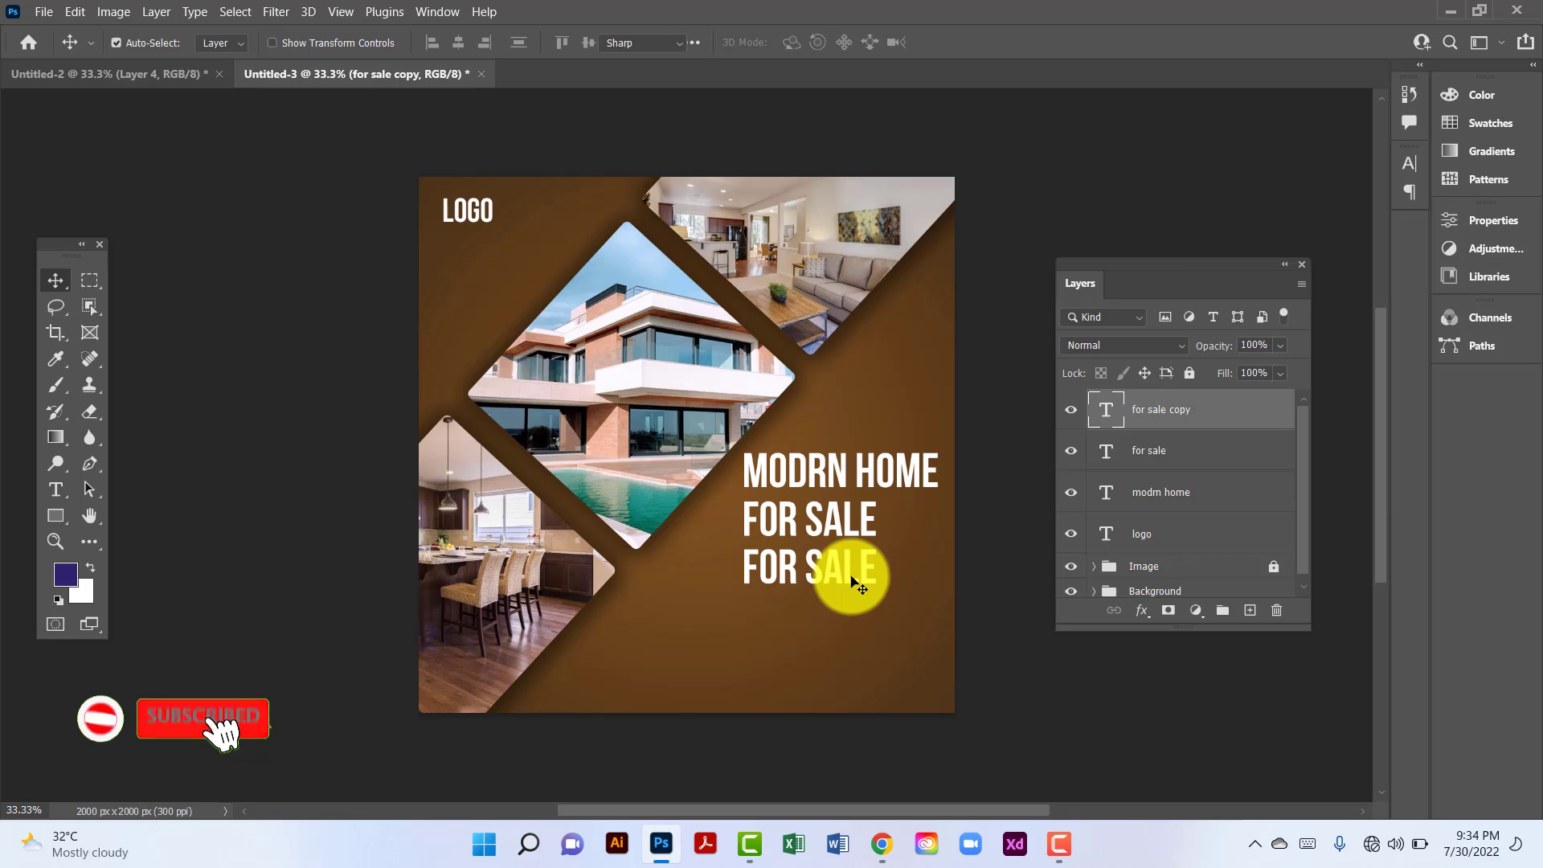
double_click(851, 577)
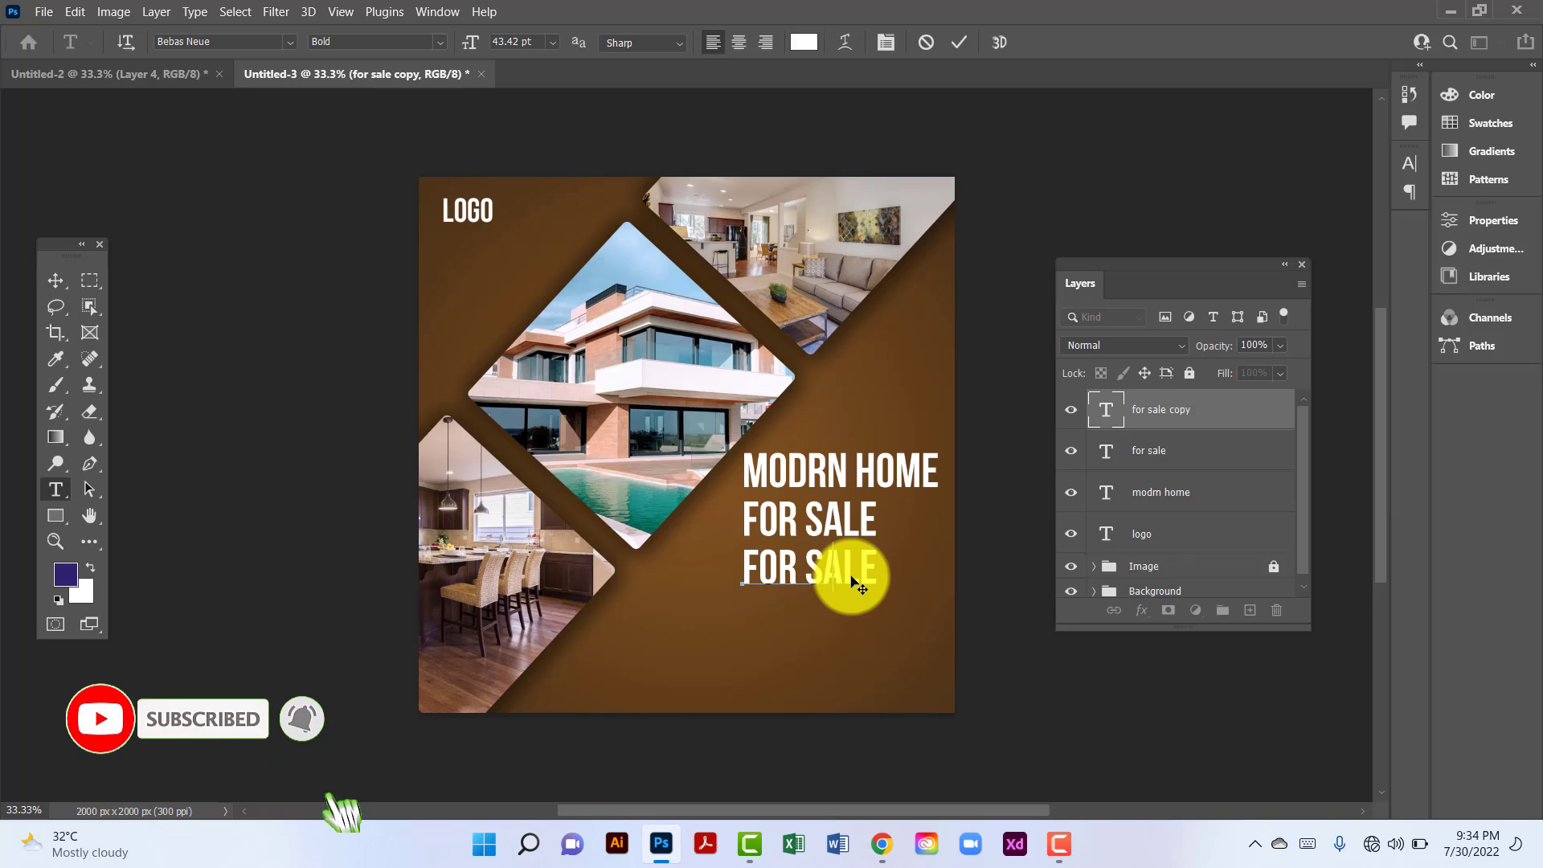
text(PRICE START AT)
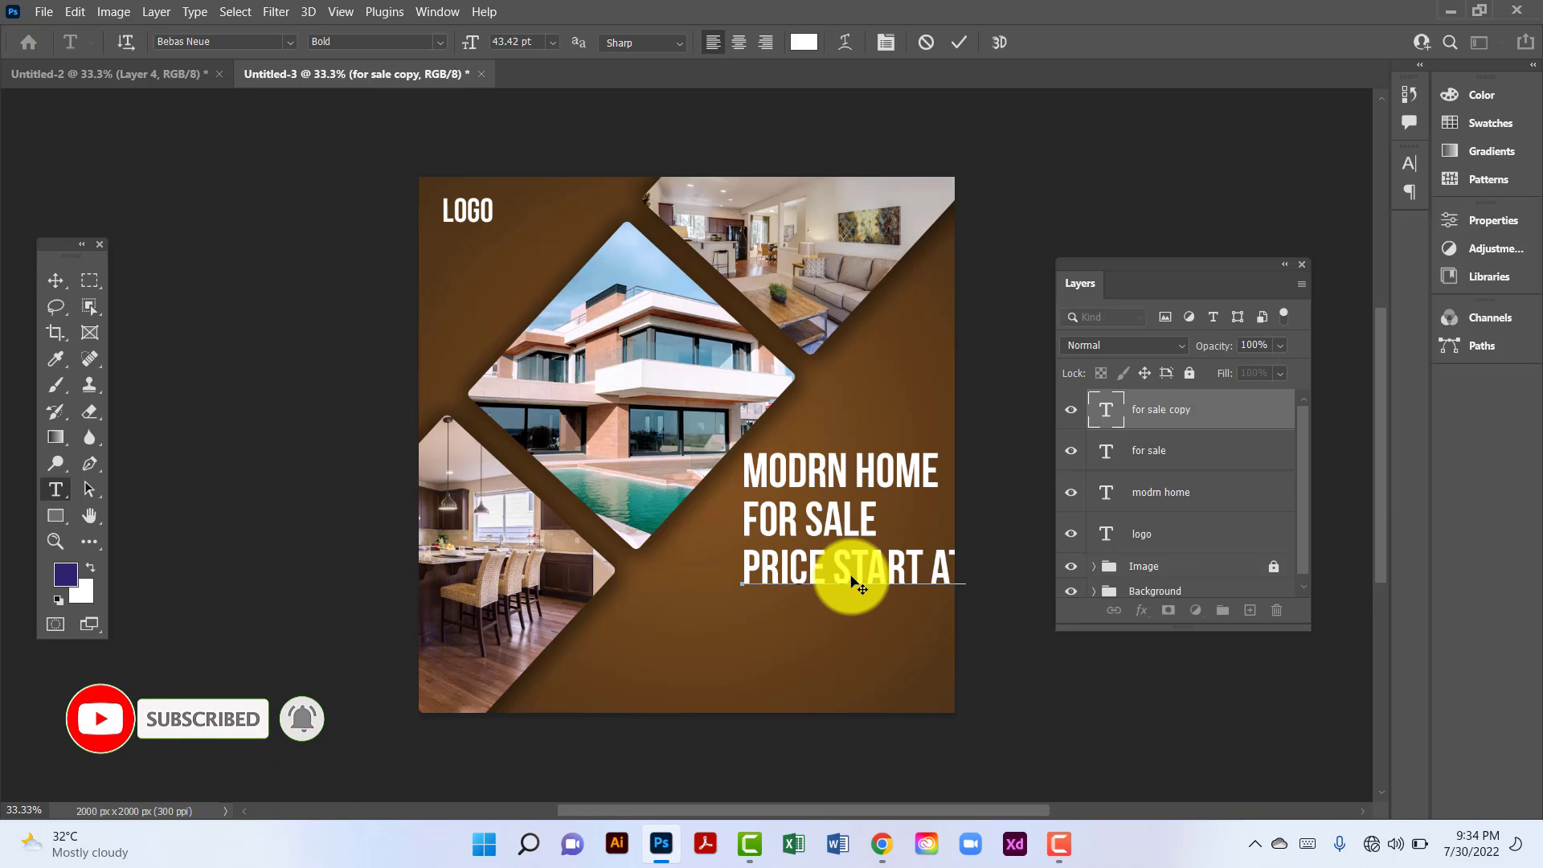
key(BackSpace)
key(BackSpace)
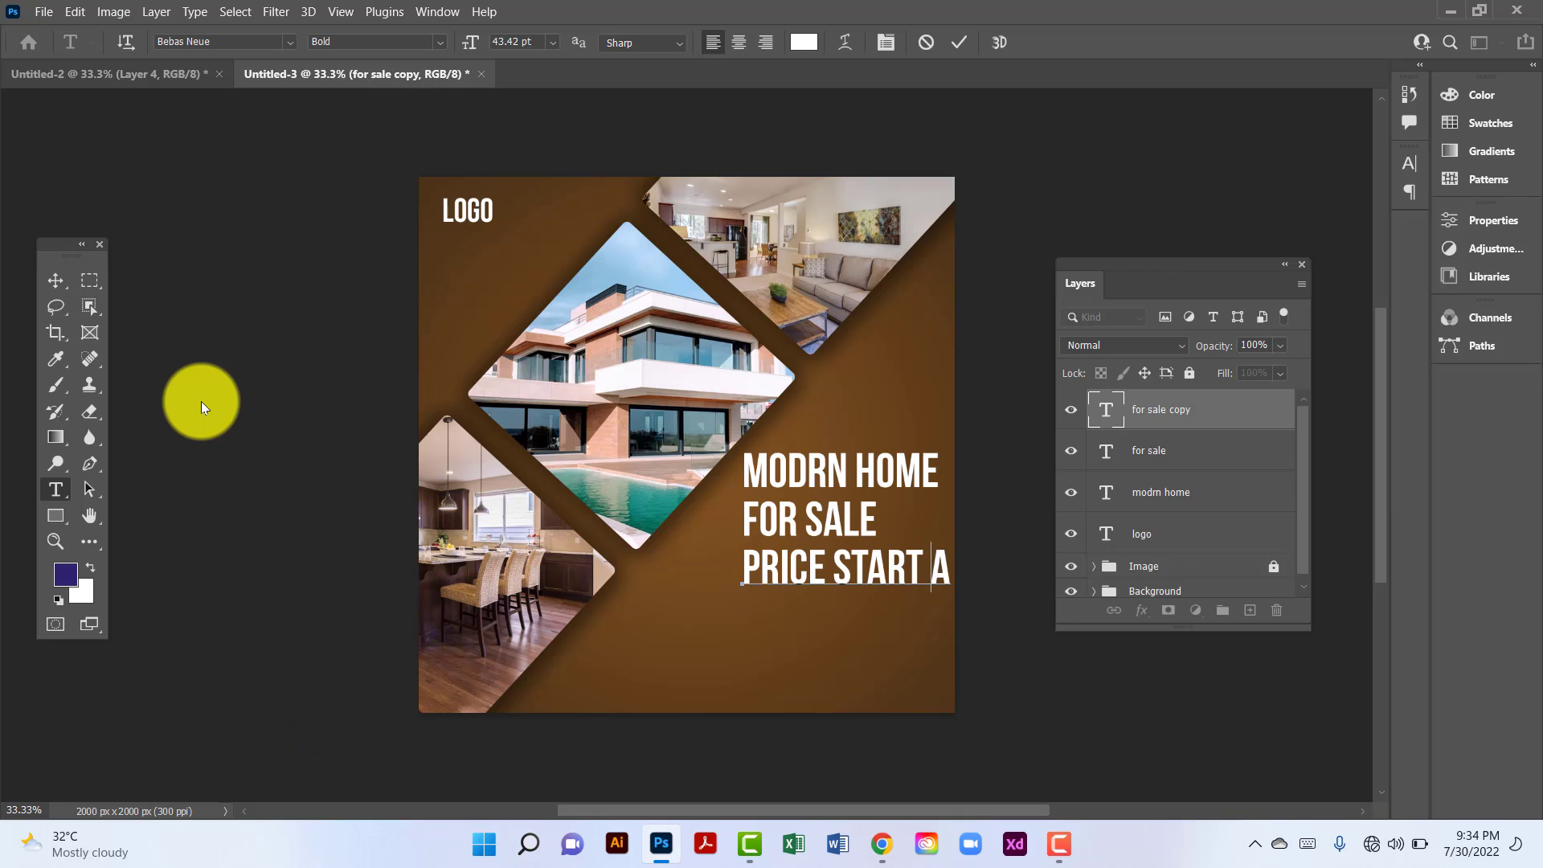
text(FI)
click(59, 278)
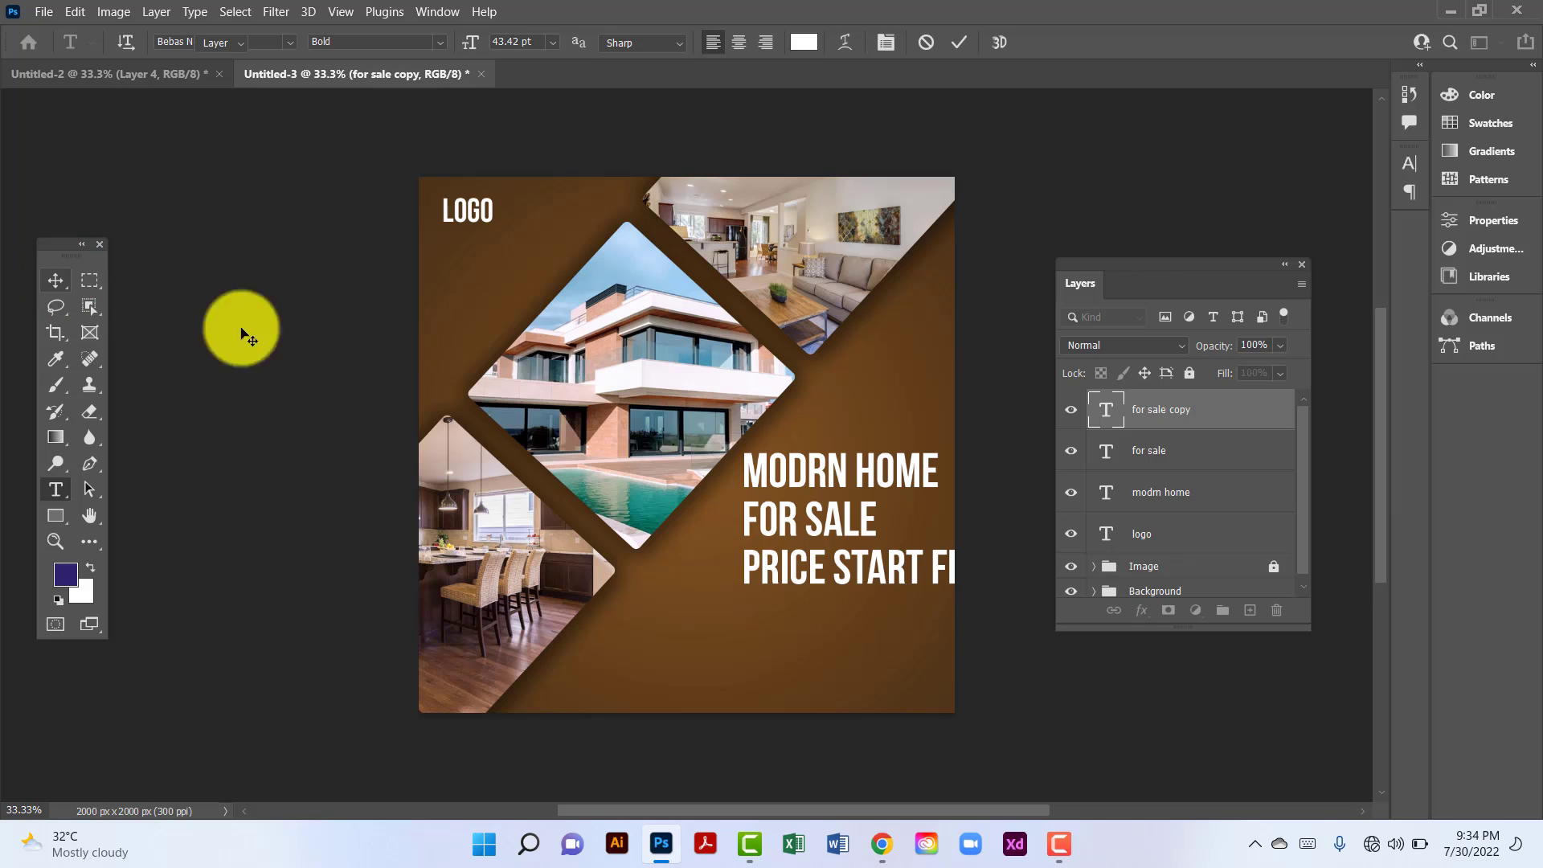
Step: Scale the PRICE START FROM text down to about 29.86 pt so it fits inside the canvas, and duplicate it directly below
key(ctrl+t)
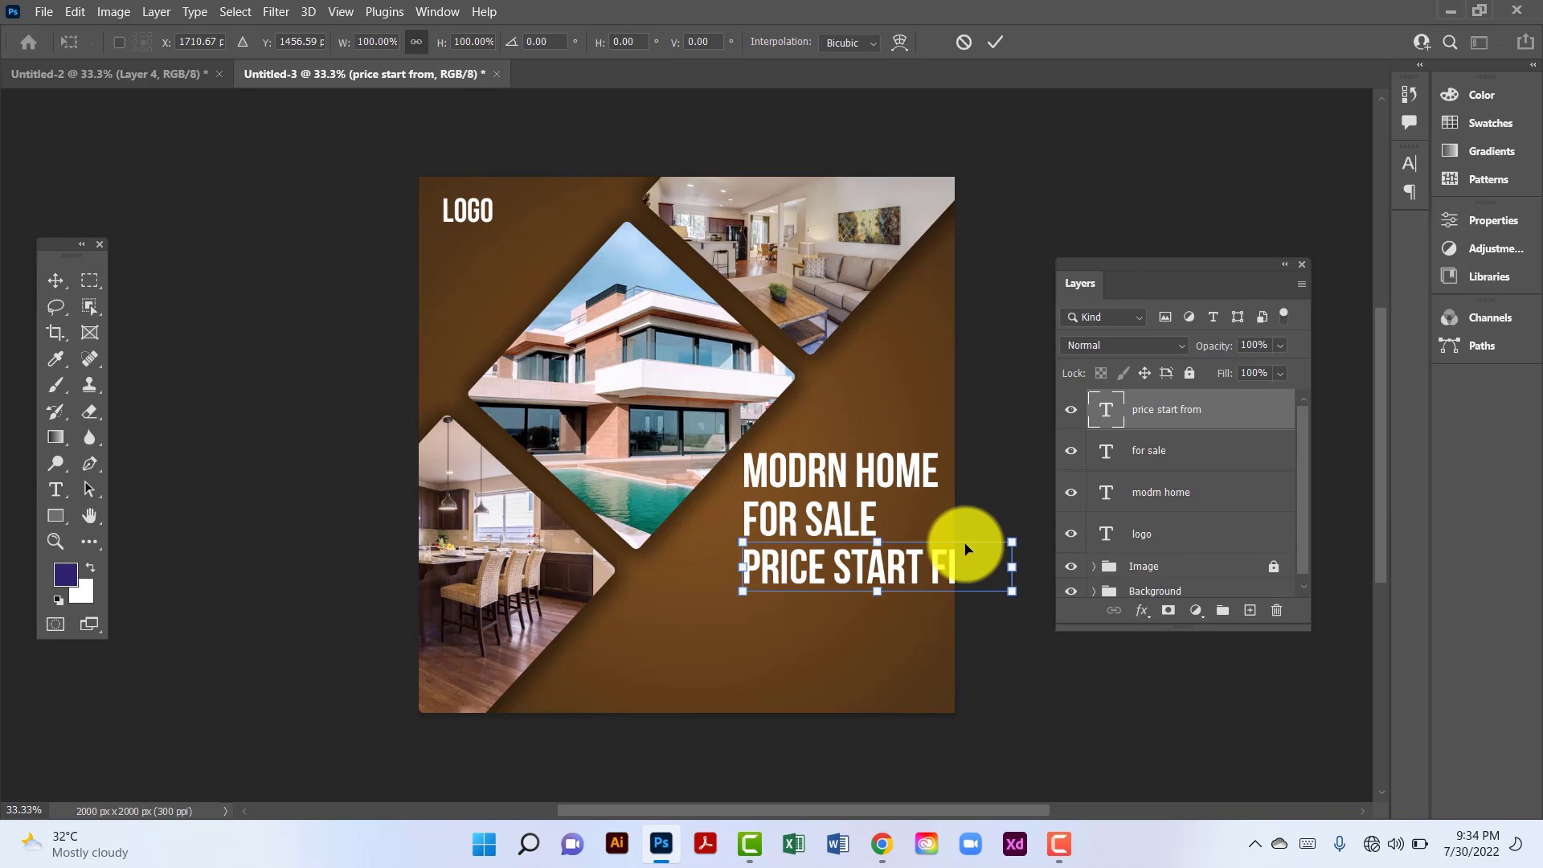
drag(973, 549, 896, 612)
key(Return)
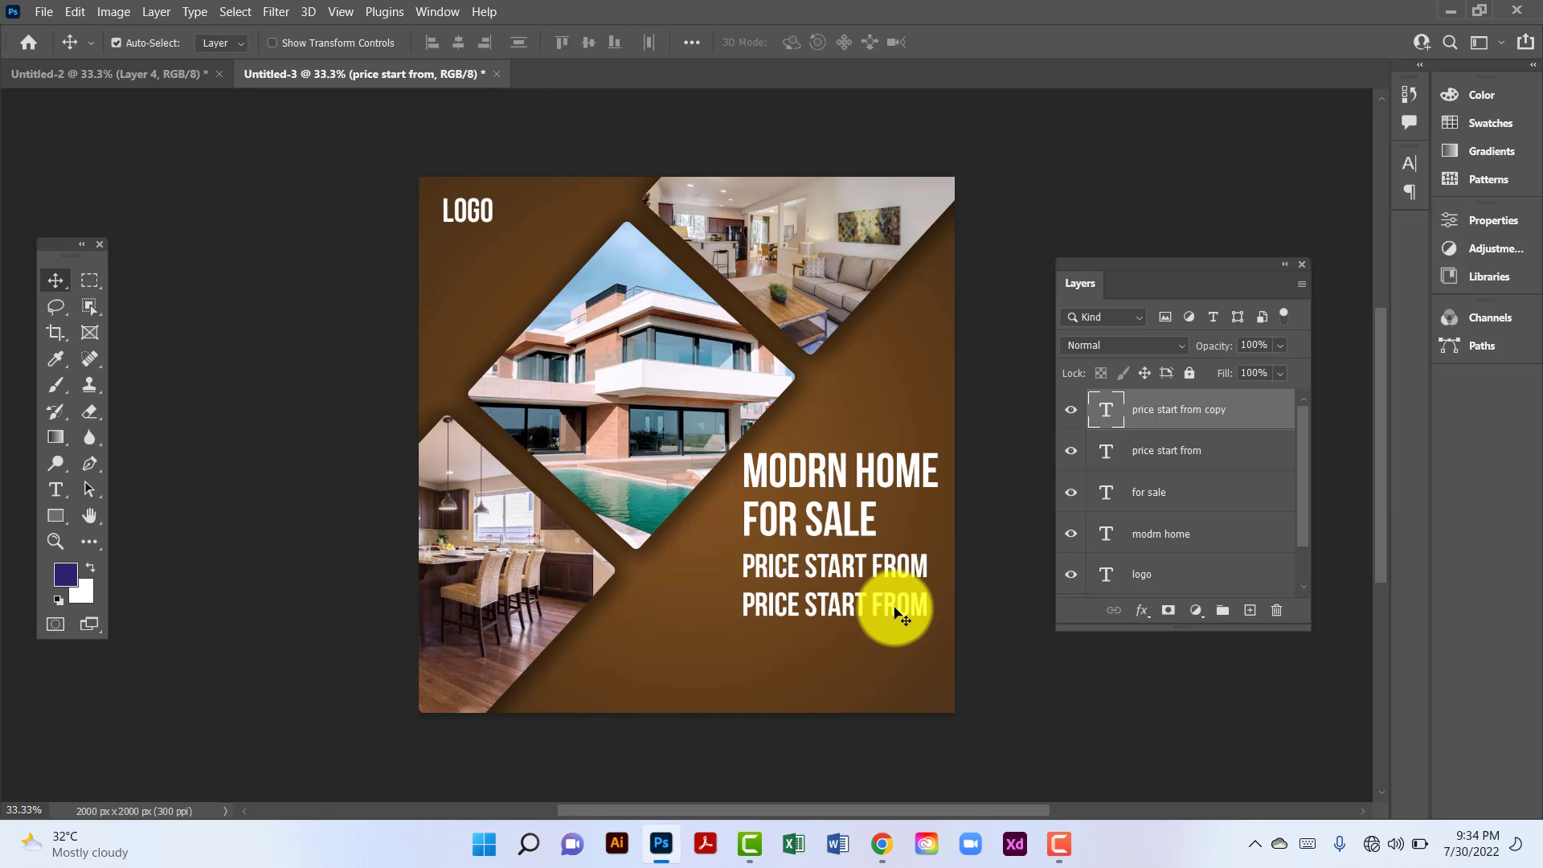
Step: Replace the wording of the lower PRICE START FROM copy with $10,00,000
double_click(895, 611)
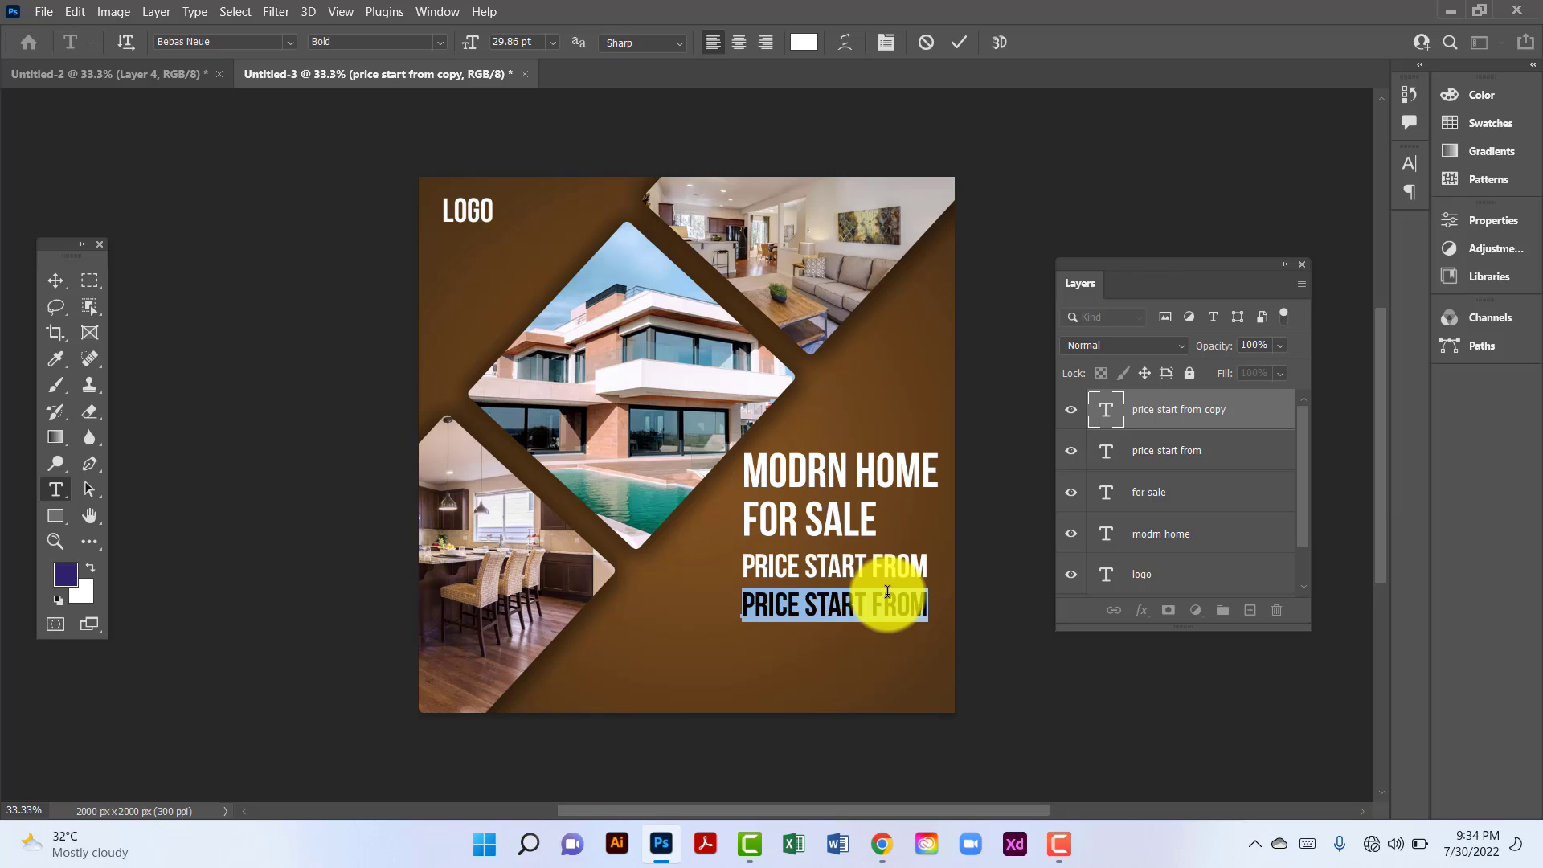
key(Left)
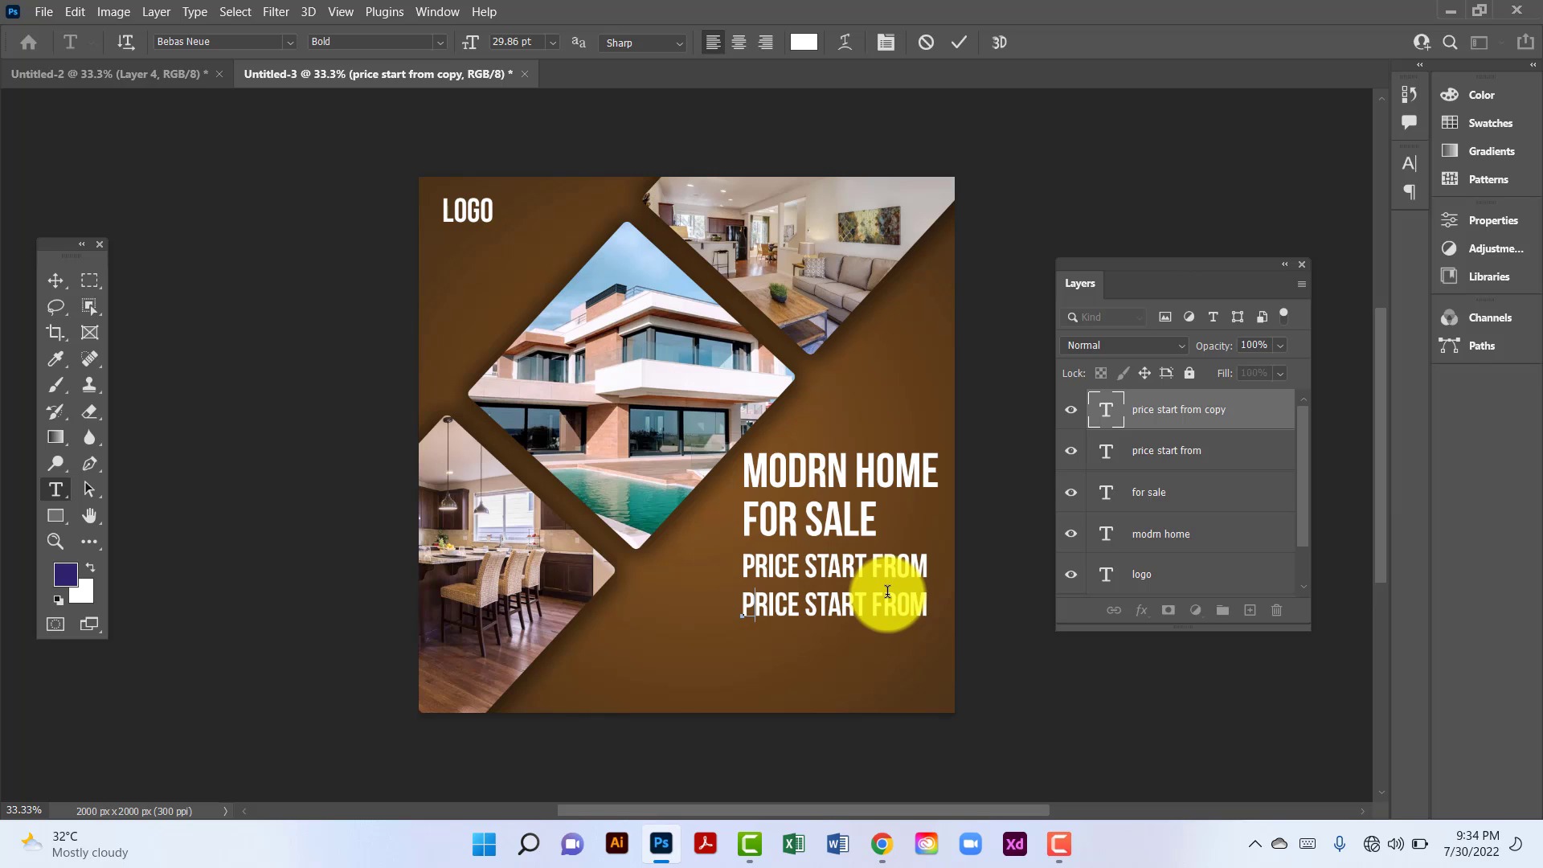
key(ctrl+a)
text($10,00)
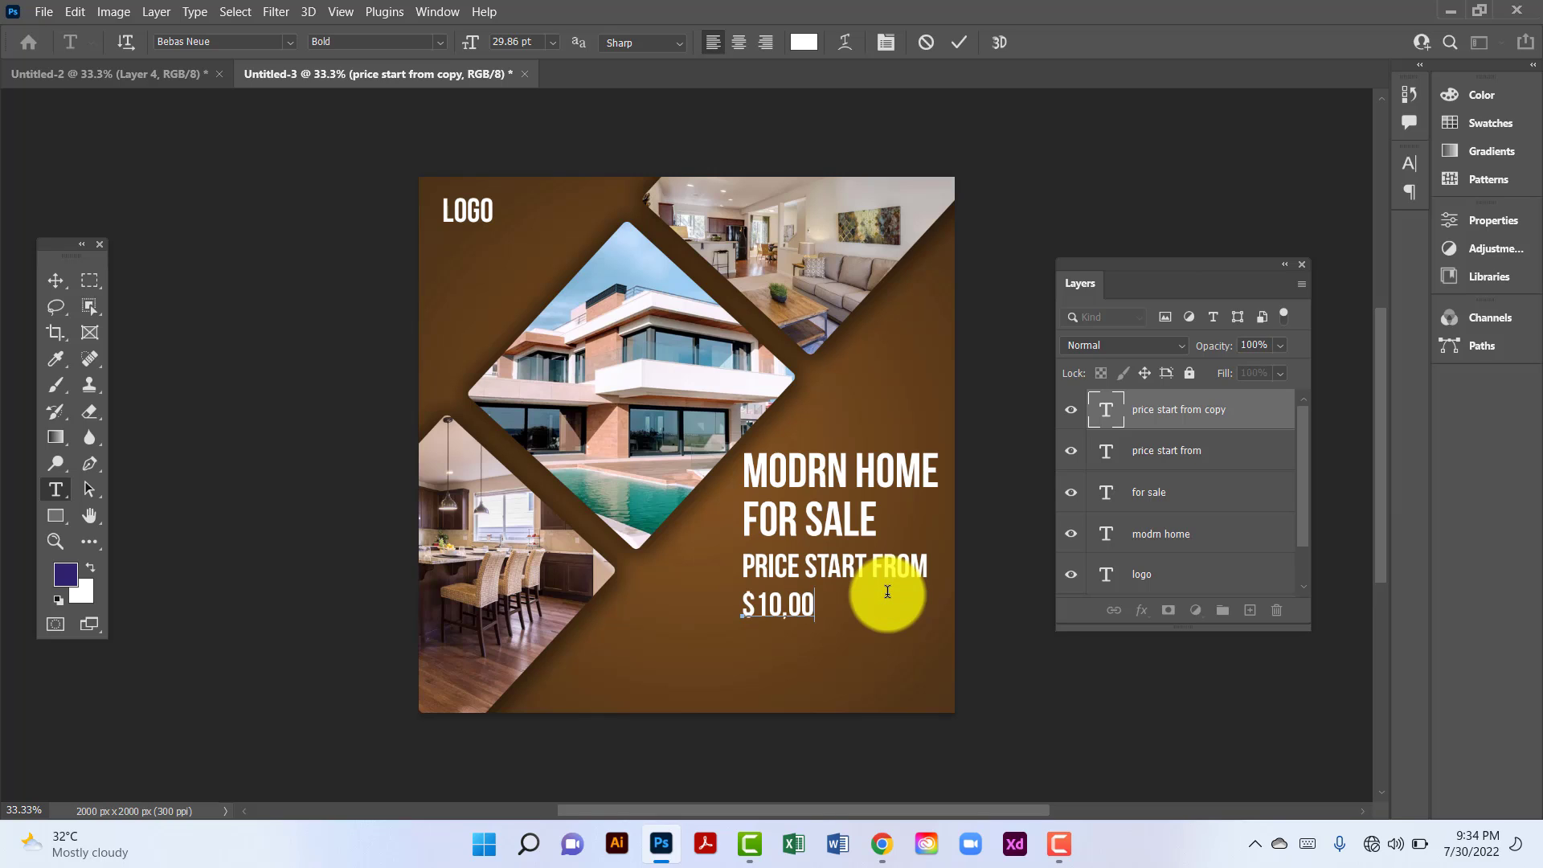
text(,000)
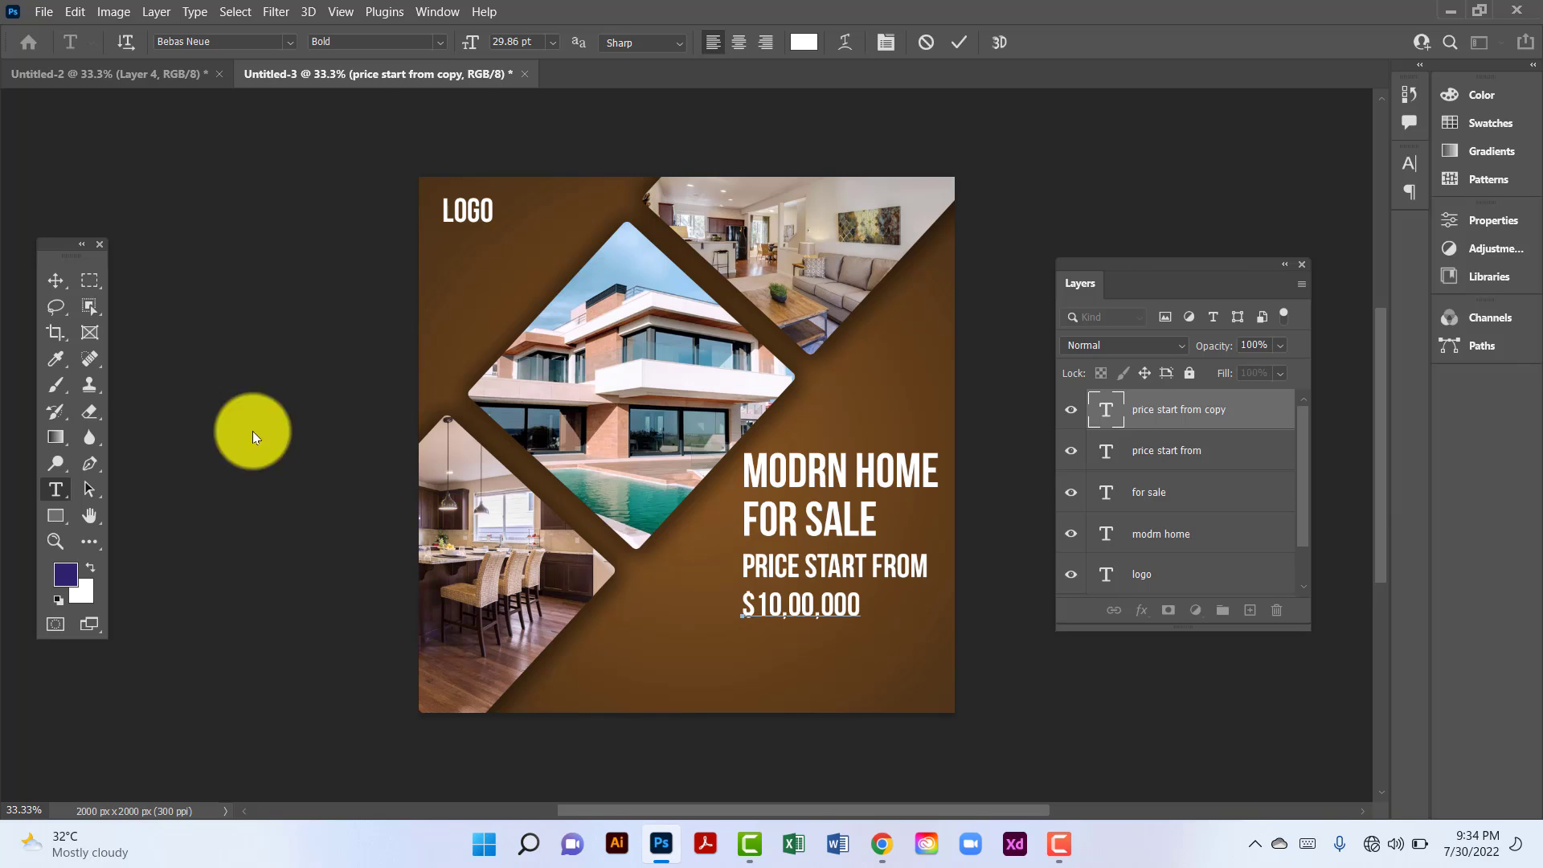
Step: Add a Lorem Ipsum placeholder paragraph box below the $10,00,000 price and set its text size to 12 pt
click(63, 279)
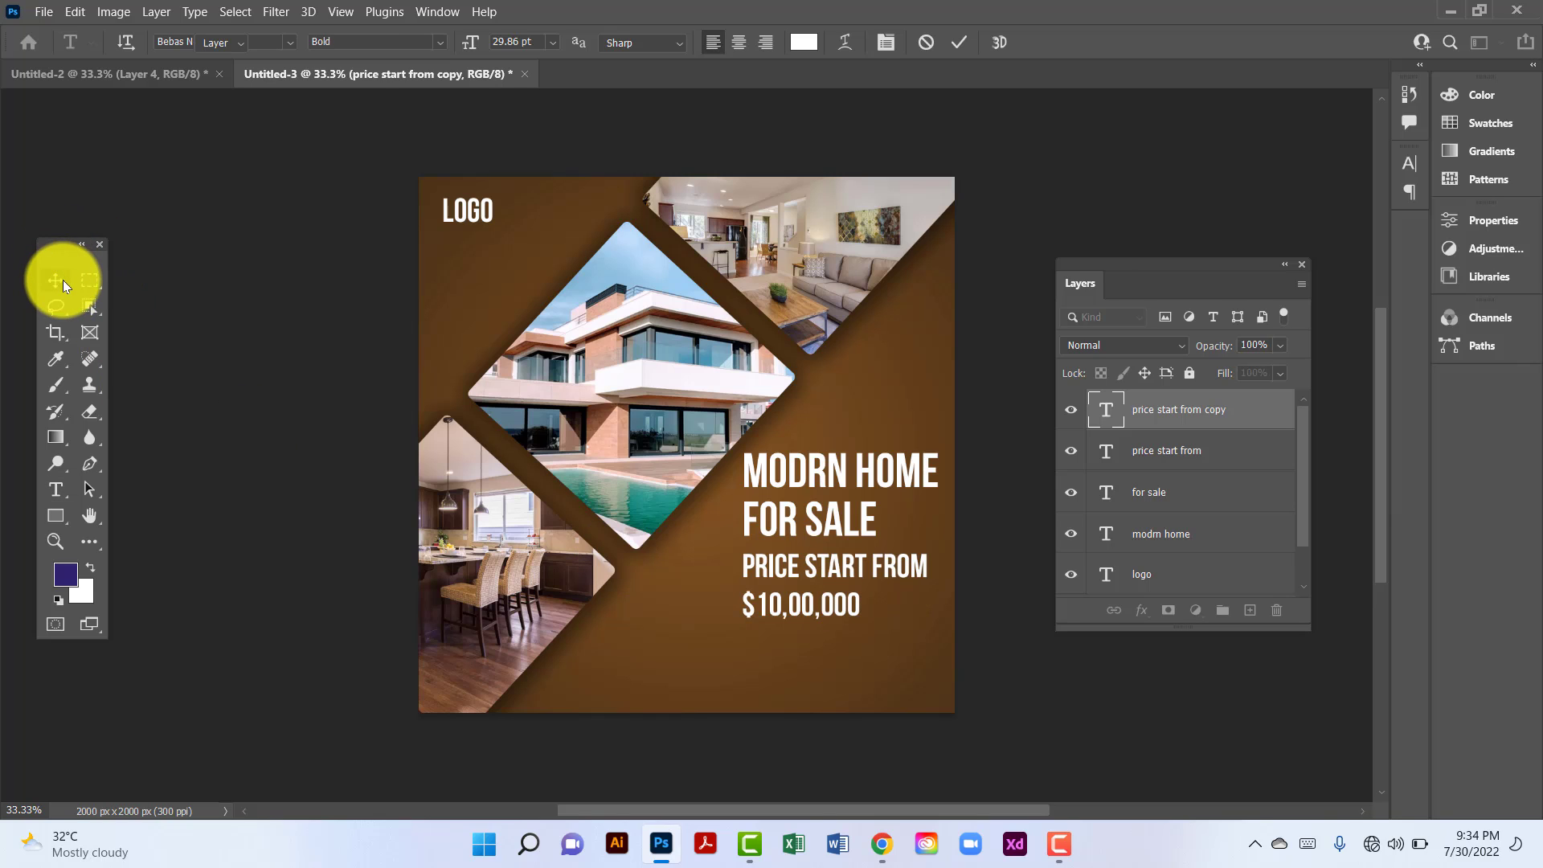
click(64, 485)
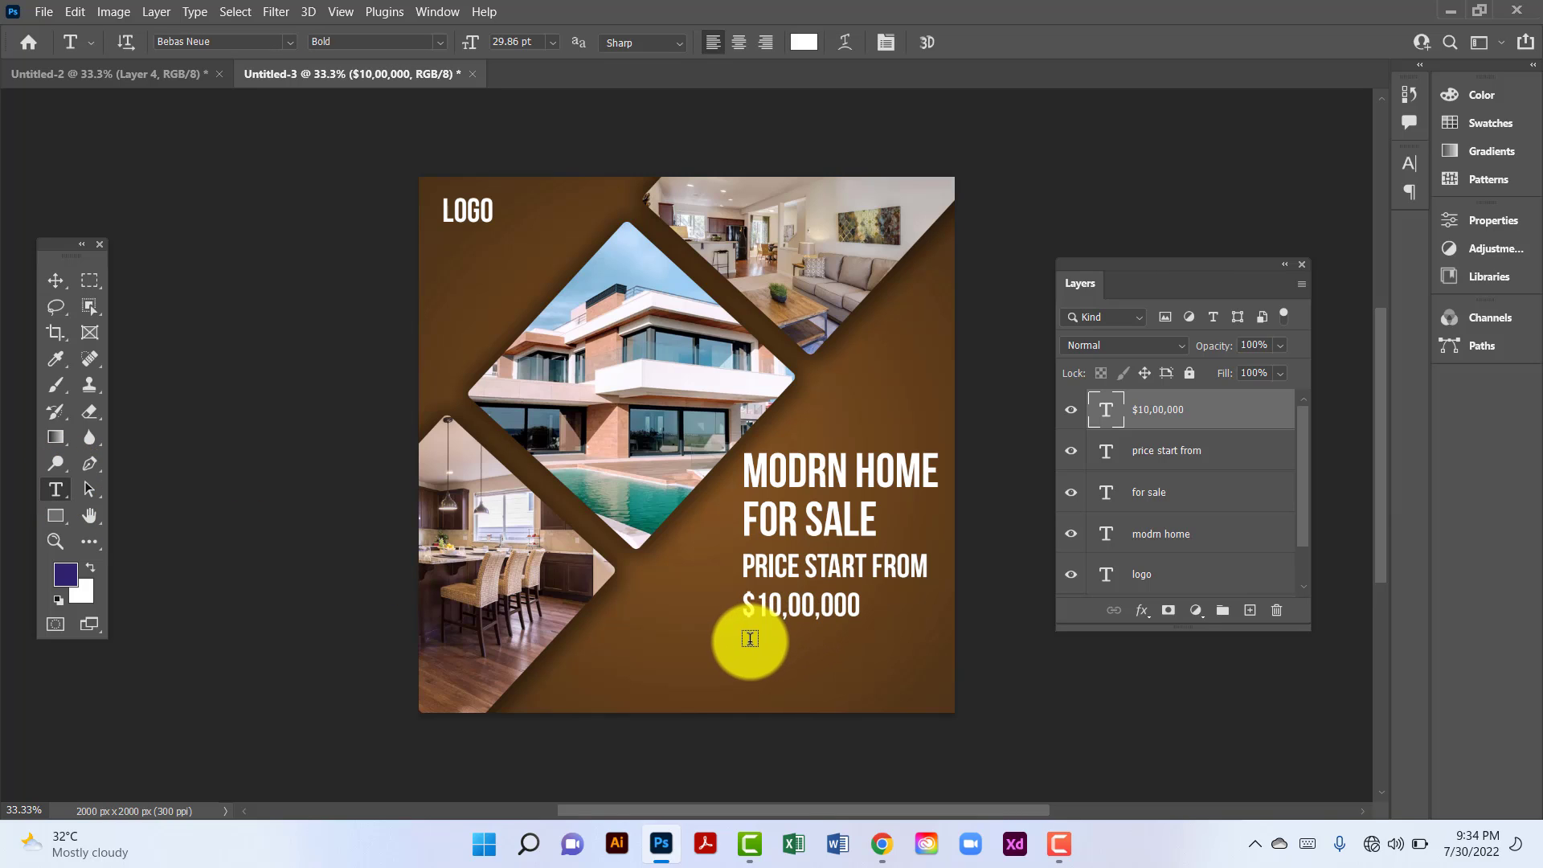
drag(747, 642, 938, 679)
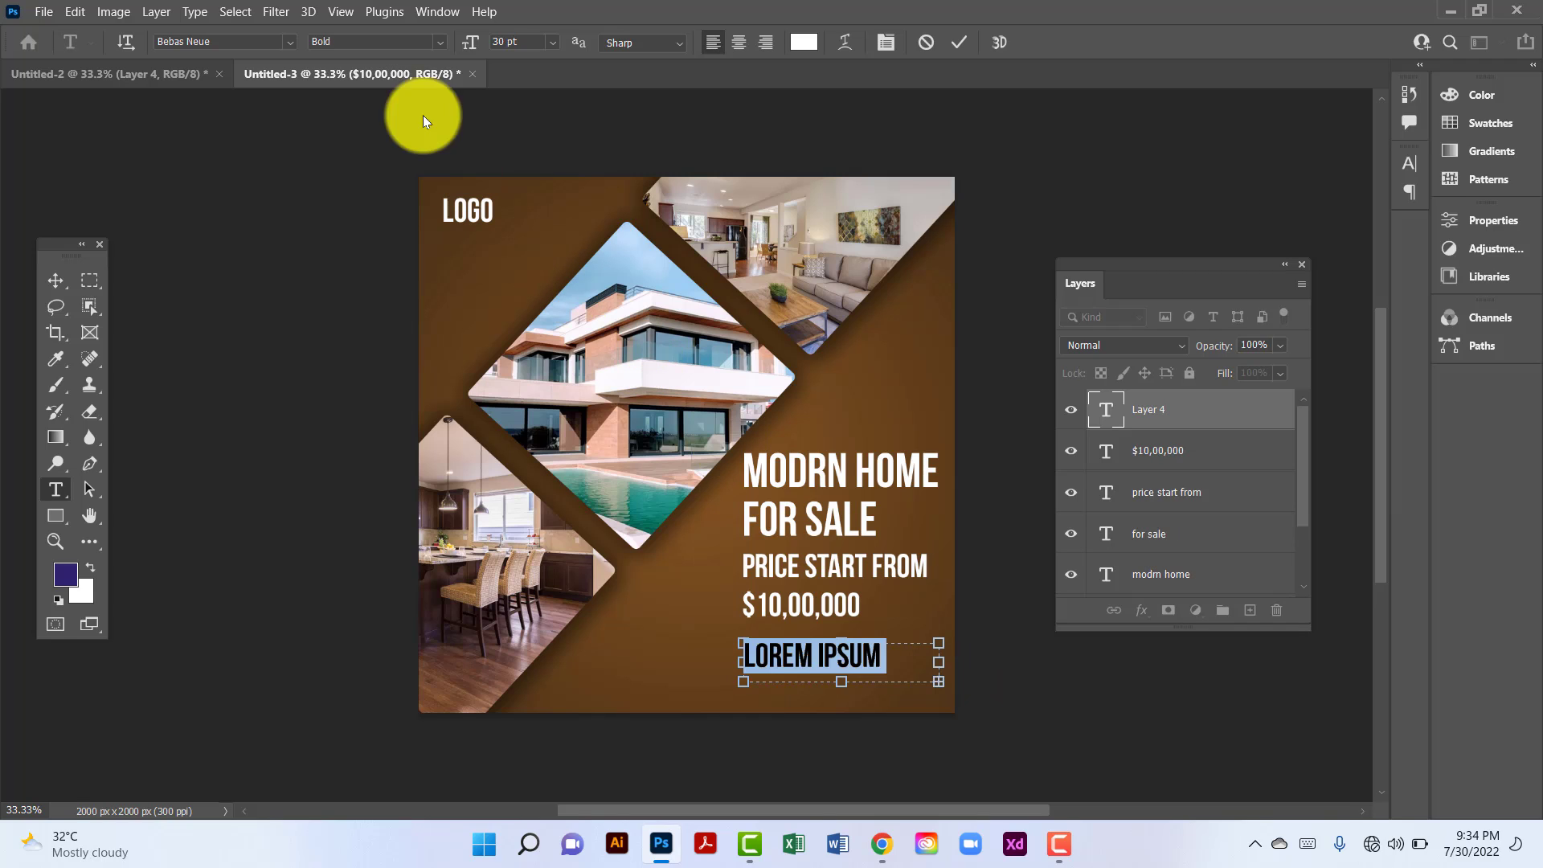
click(523, 42)
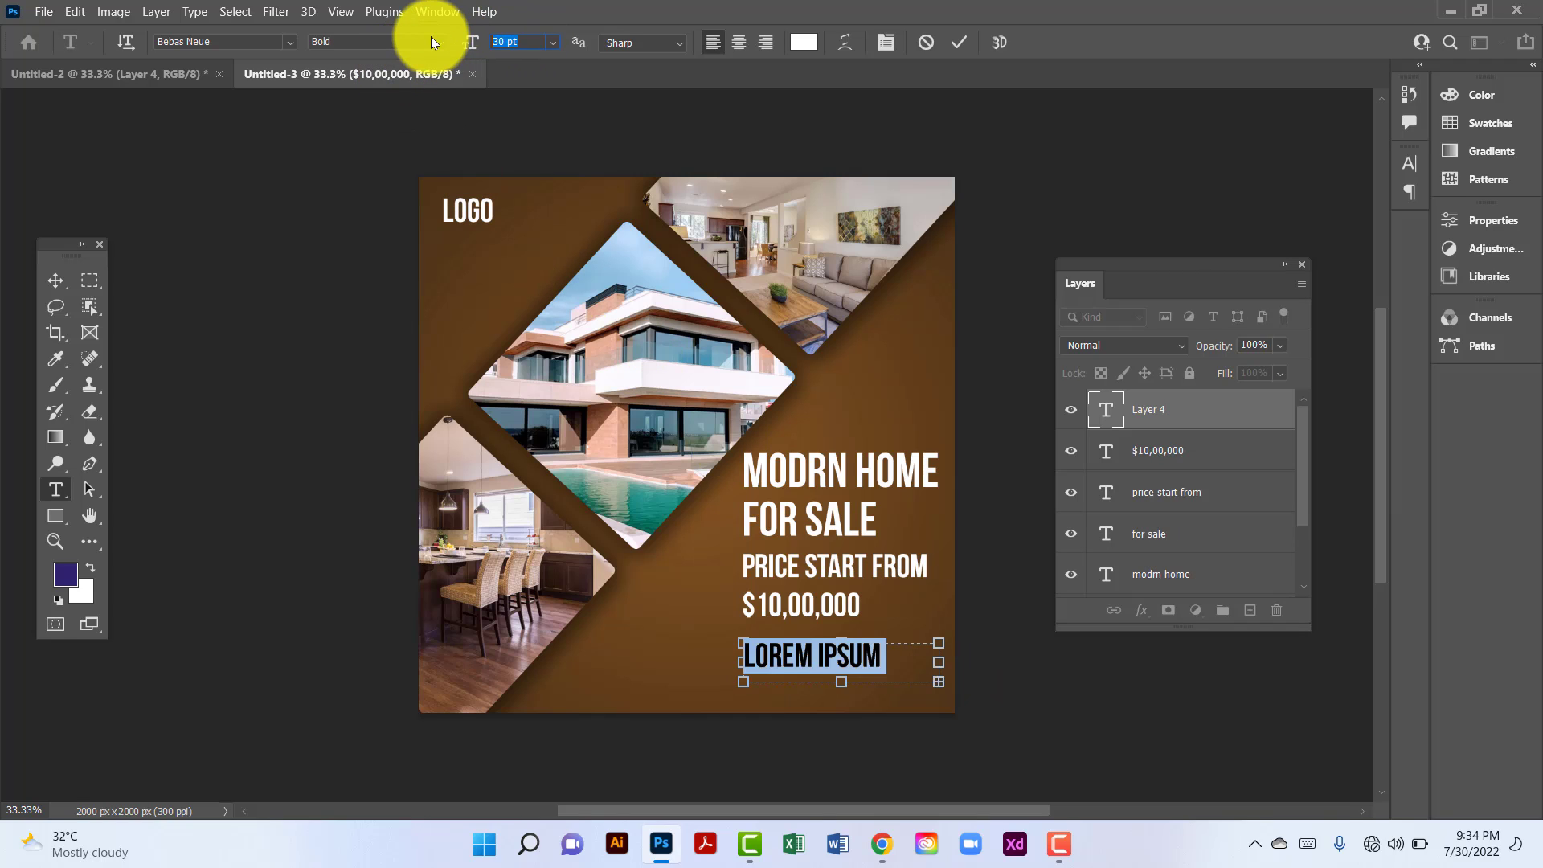
text(12)
key(Return)
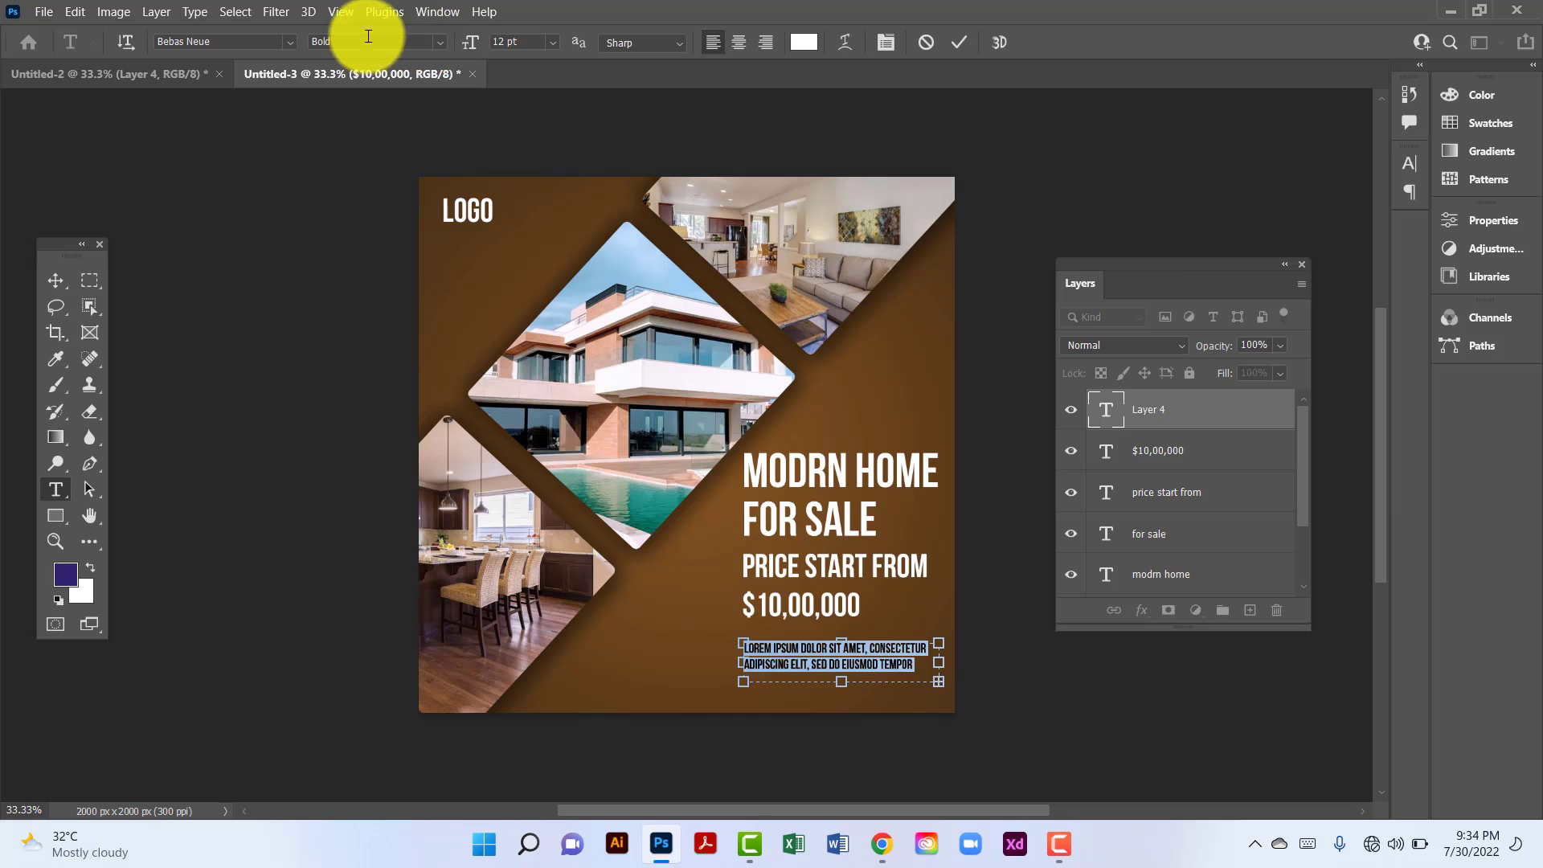
Step: Set the Lorem Ipsum paragraph's font style to Regular
click(442, 46)
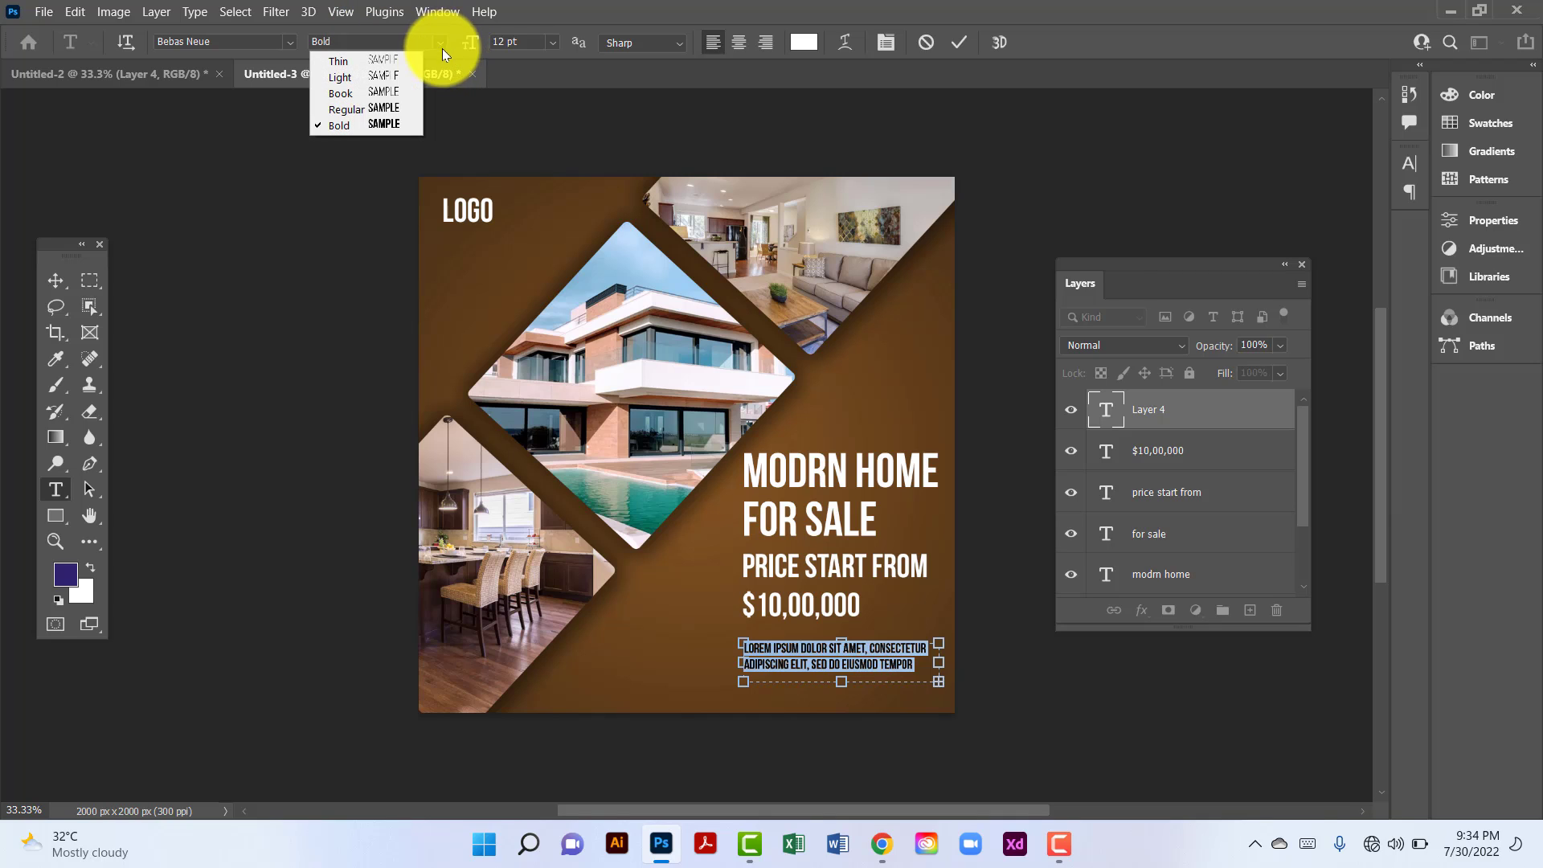
click(399, 106)
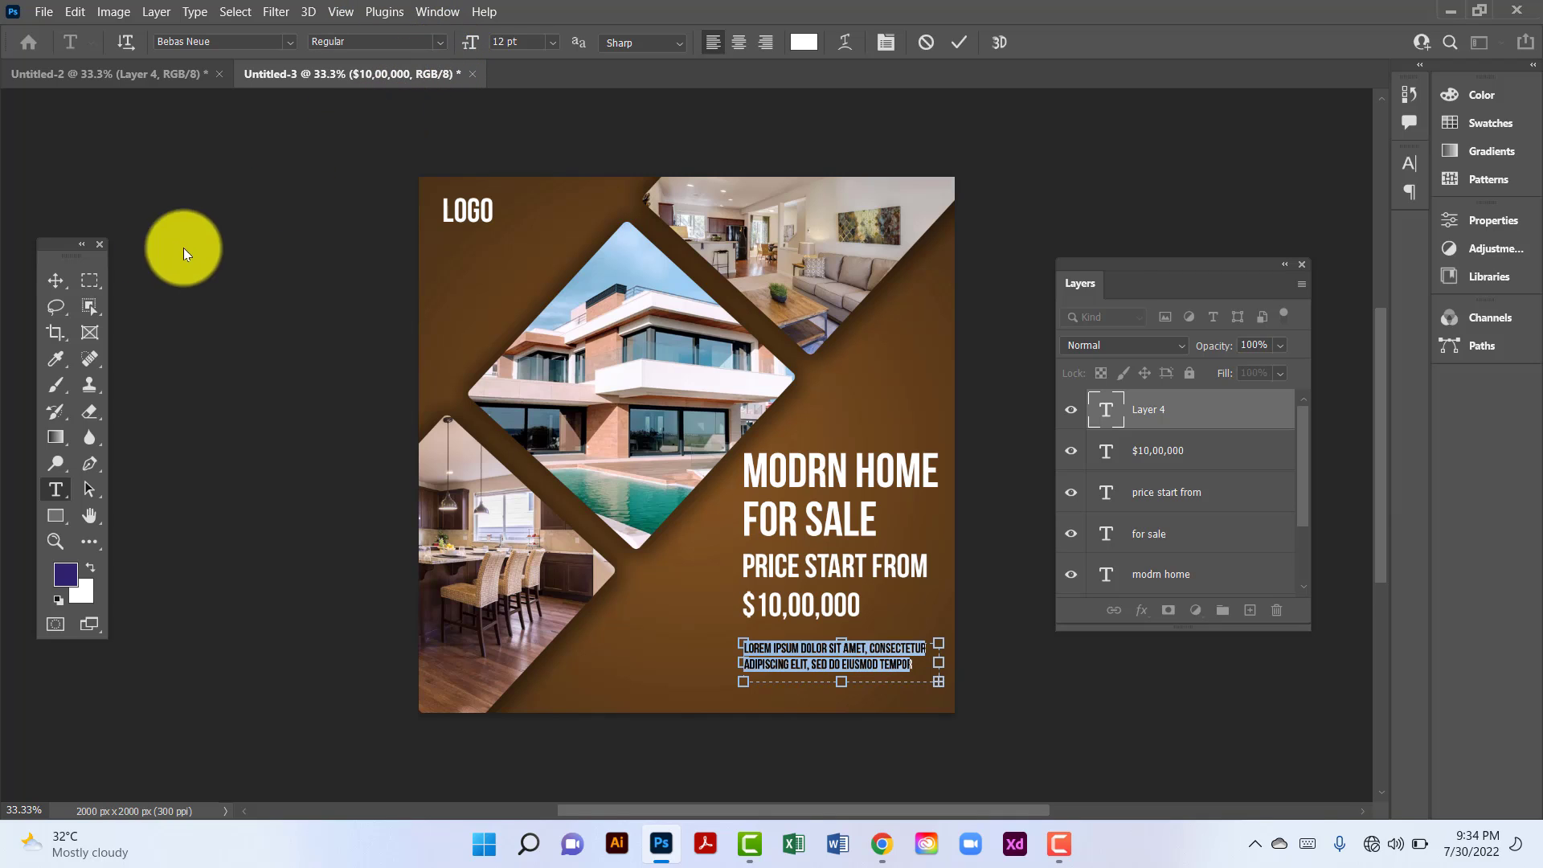
click(55, 280)
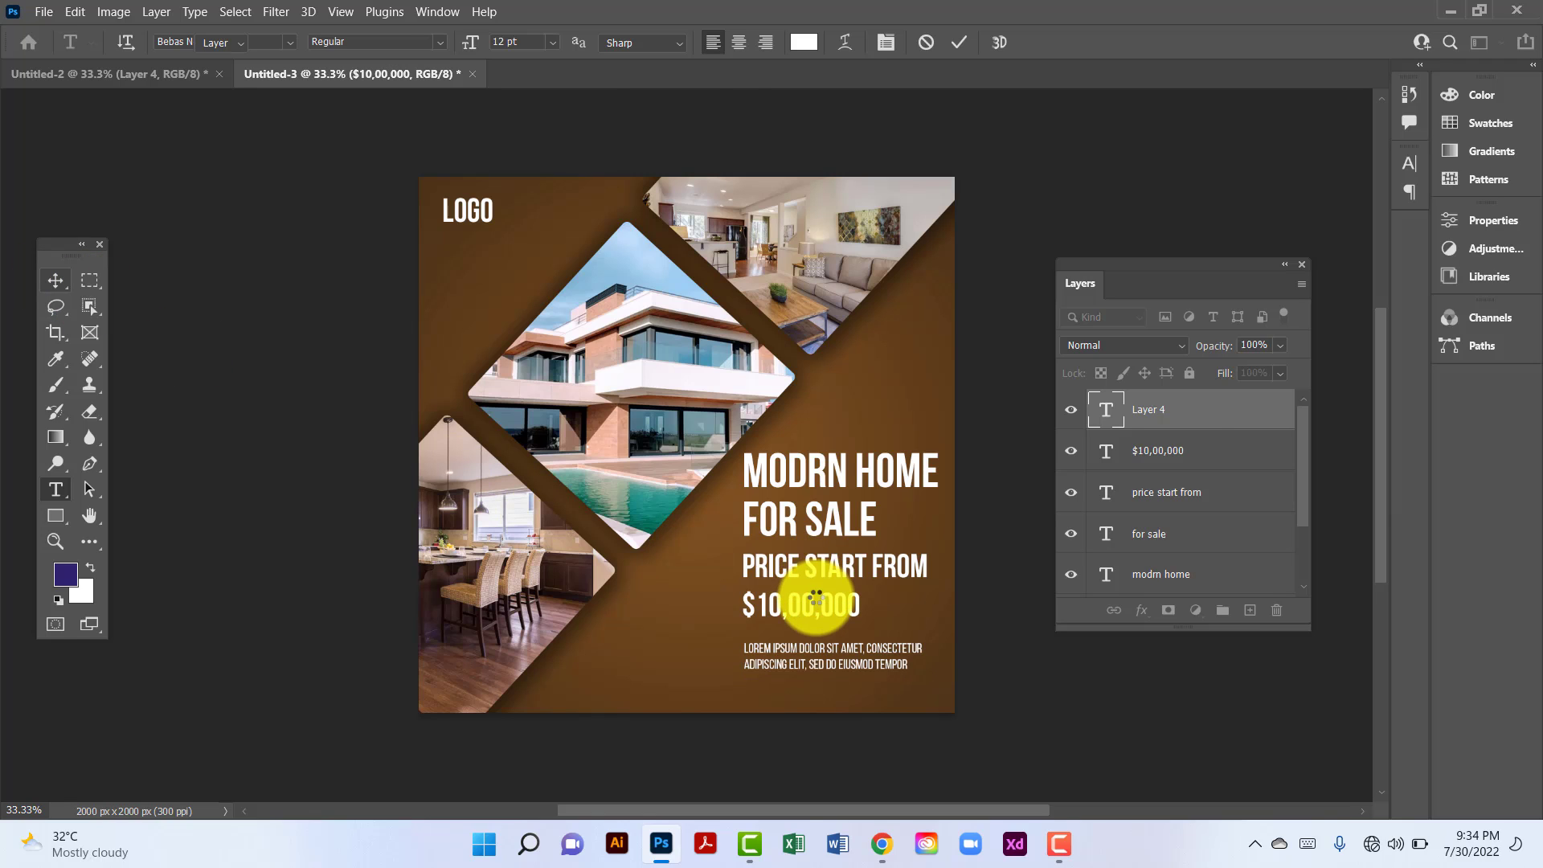
Step: Duplicate the $10,00,000 text to the canvas's lower middle and change the copy's wording to CALL NOW: followed by the contact phone number
click(842, 611)
drag(749, 624, 623, 679)
double_click(623, 677)
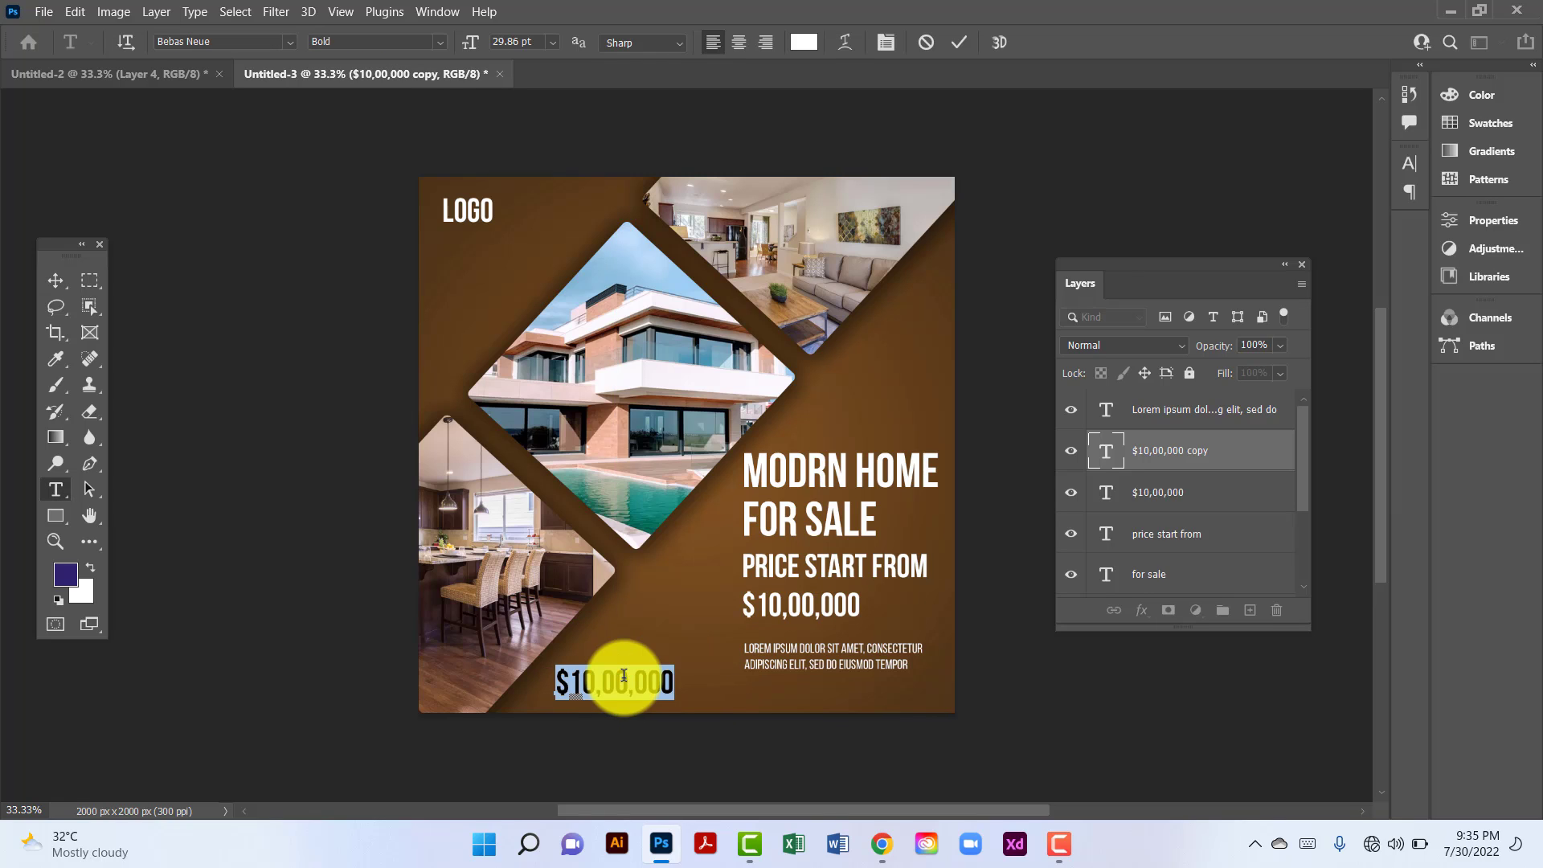
key(Left)
text(CALL NOW)
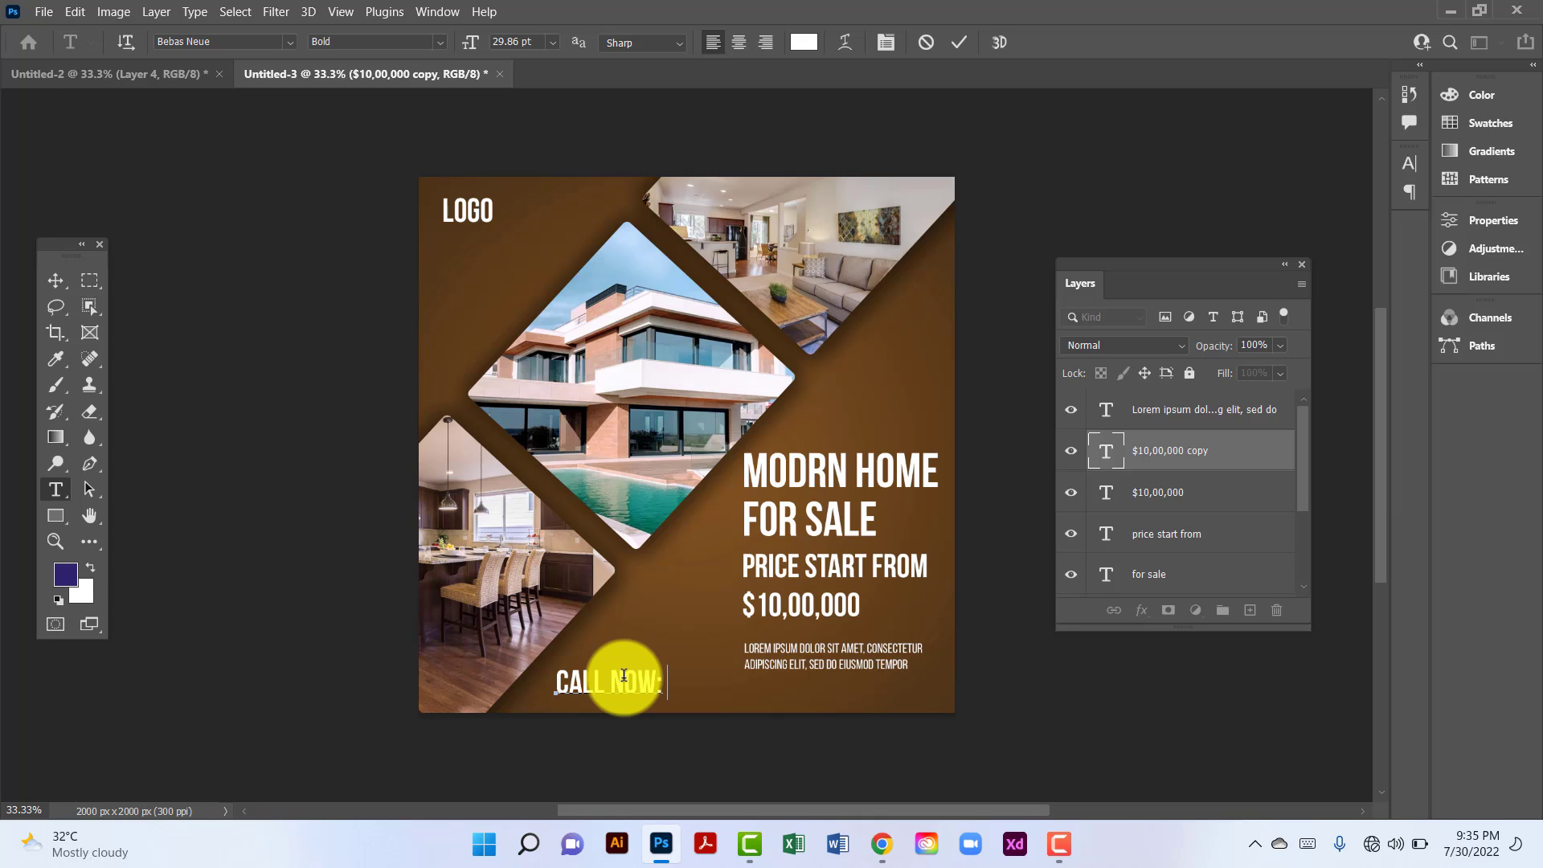
text(: 123 456)
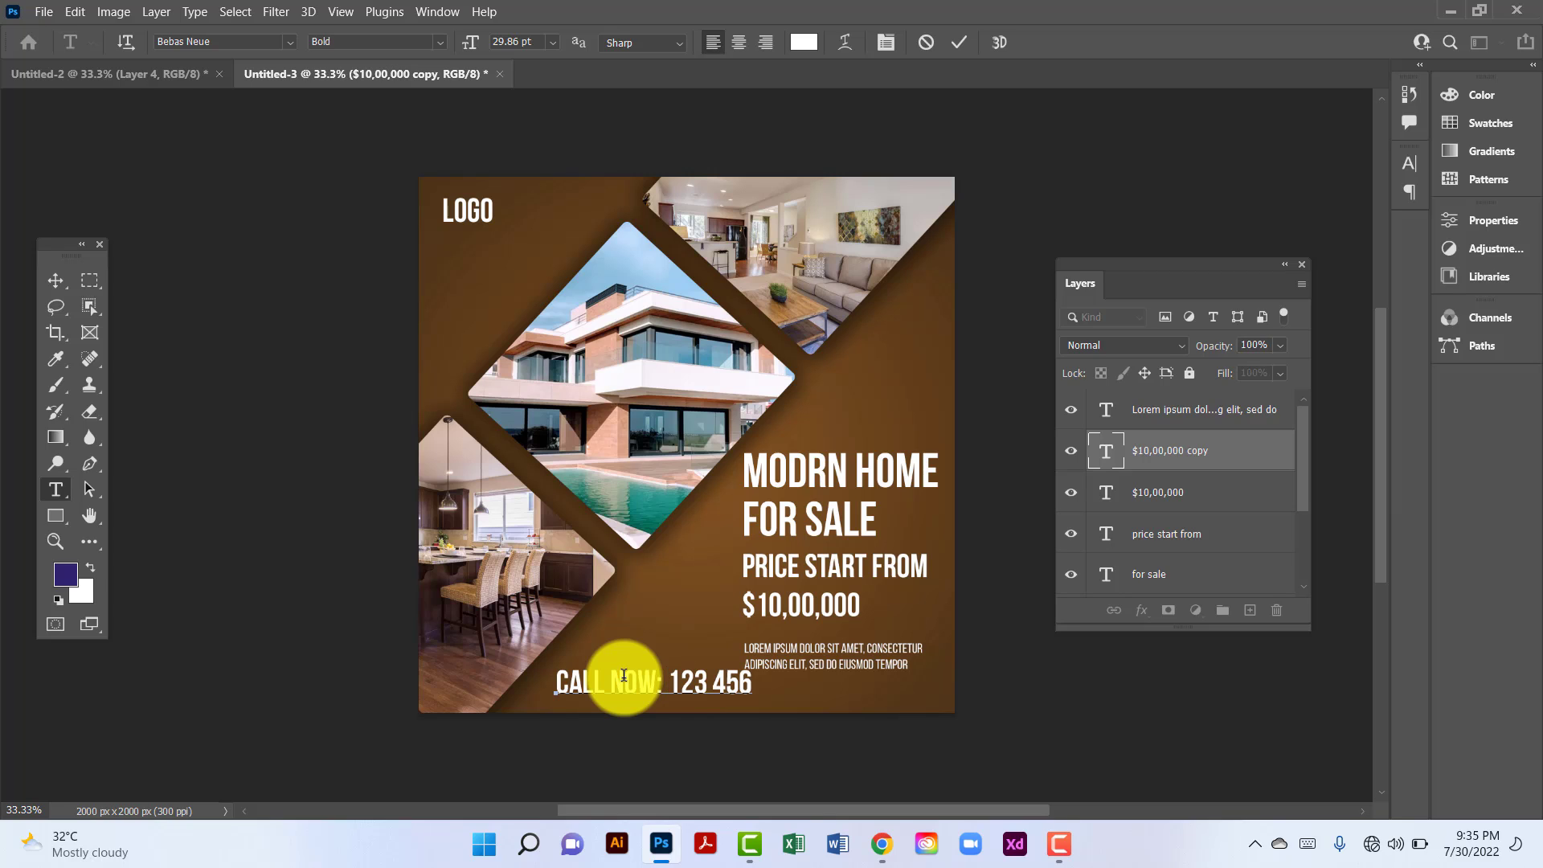
text( 7899)
click(48, 279)
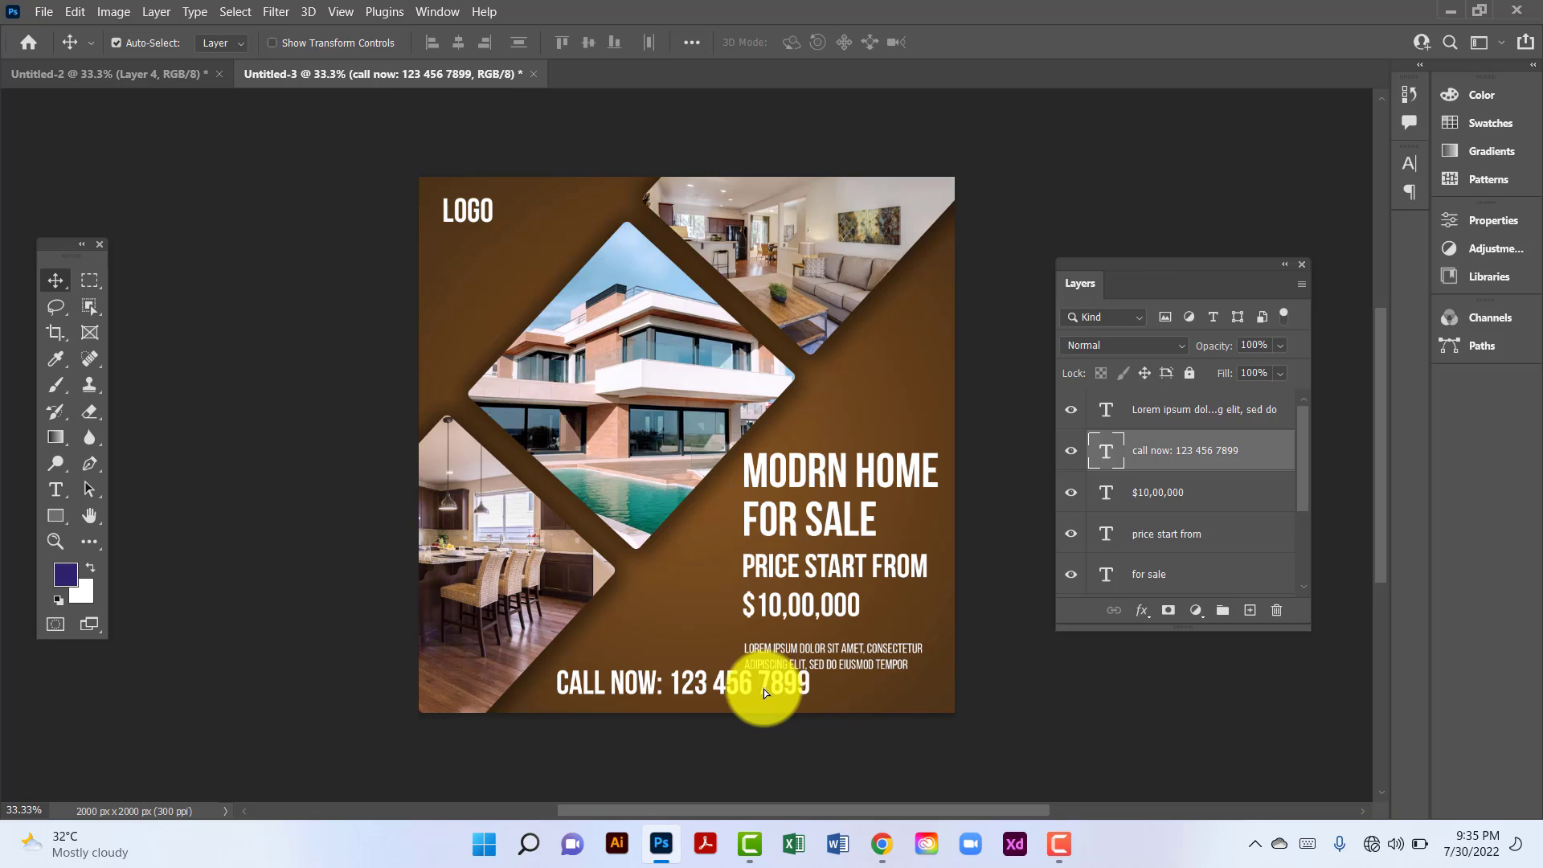
Step: Nudge the CALL NOW text slightly left and down so it clears the Lorem Ipsum paragraph
key(shift+Left)
key(shift+Left)
key(shift+Left)
key(shift+Left)
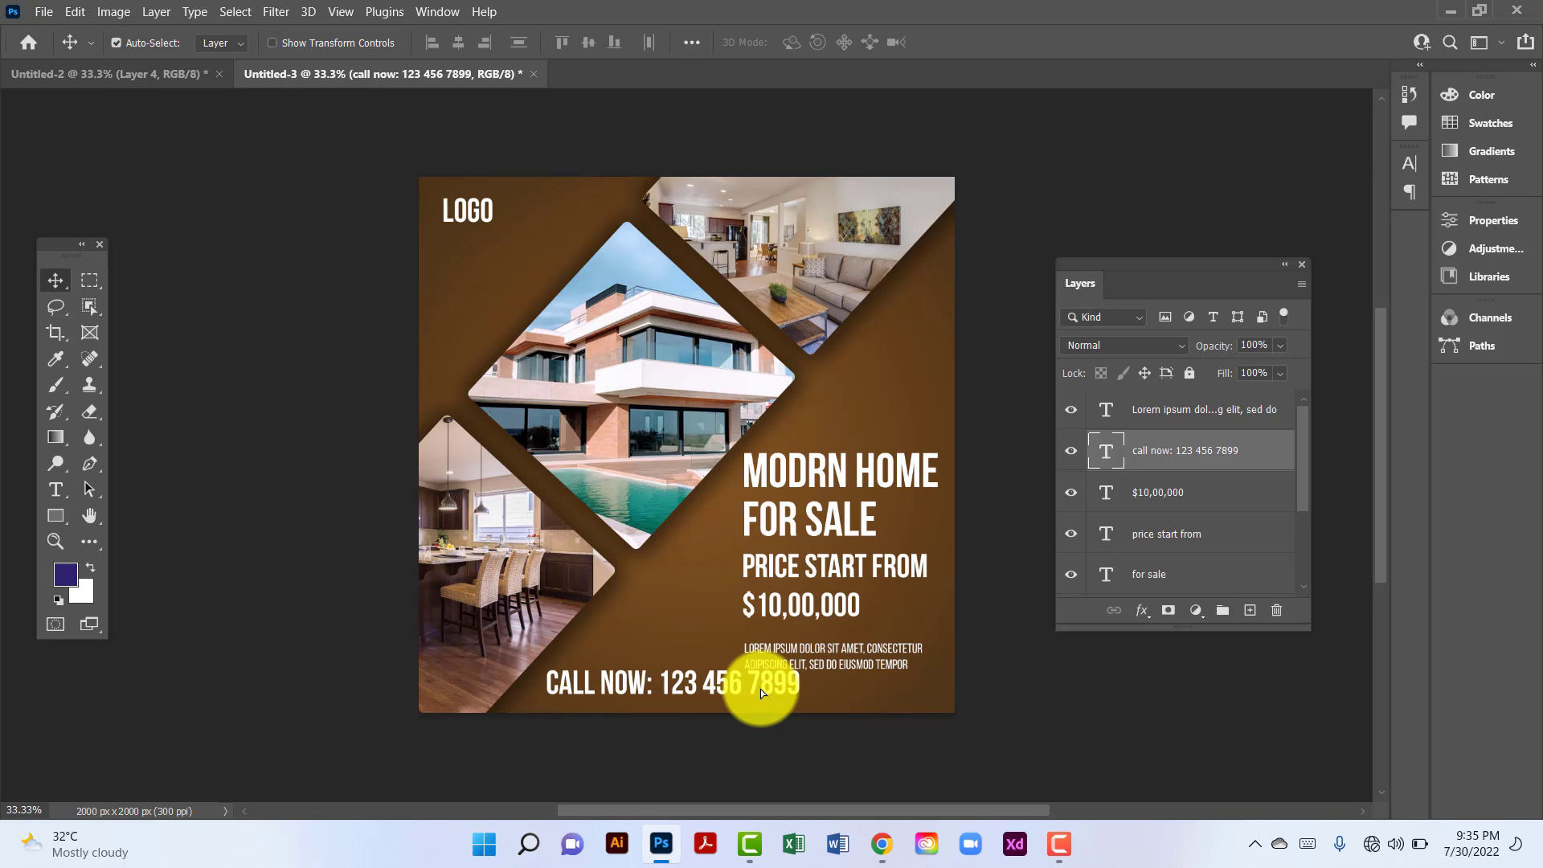
key(shift+Left)
key(shift+Down)
key(shift+Down)
key(shift+Down)
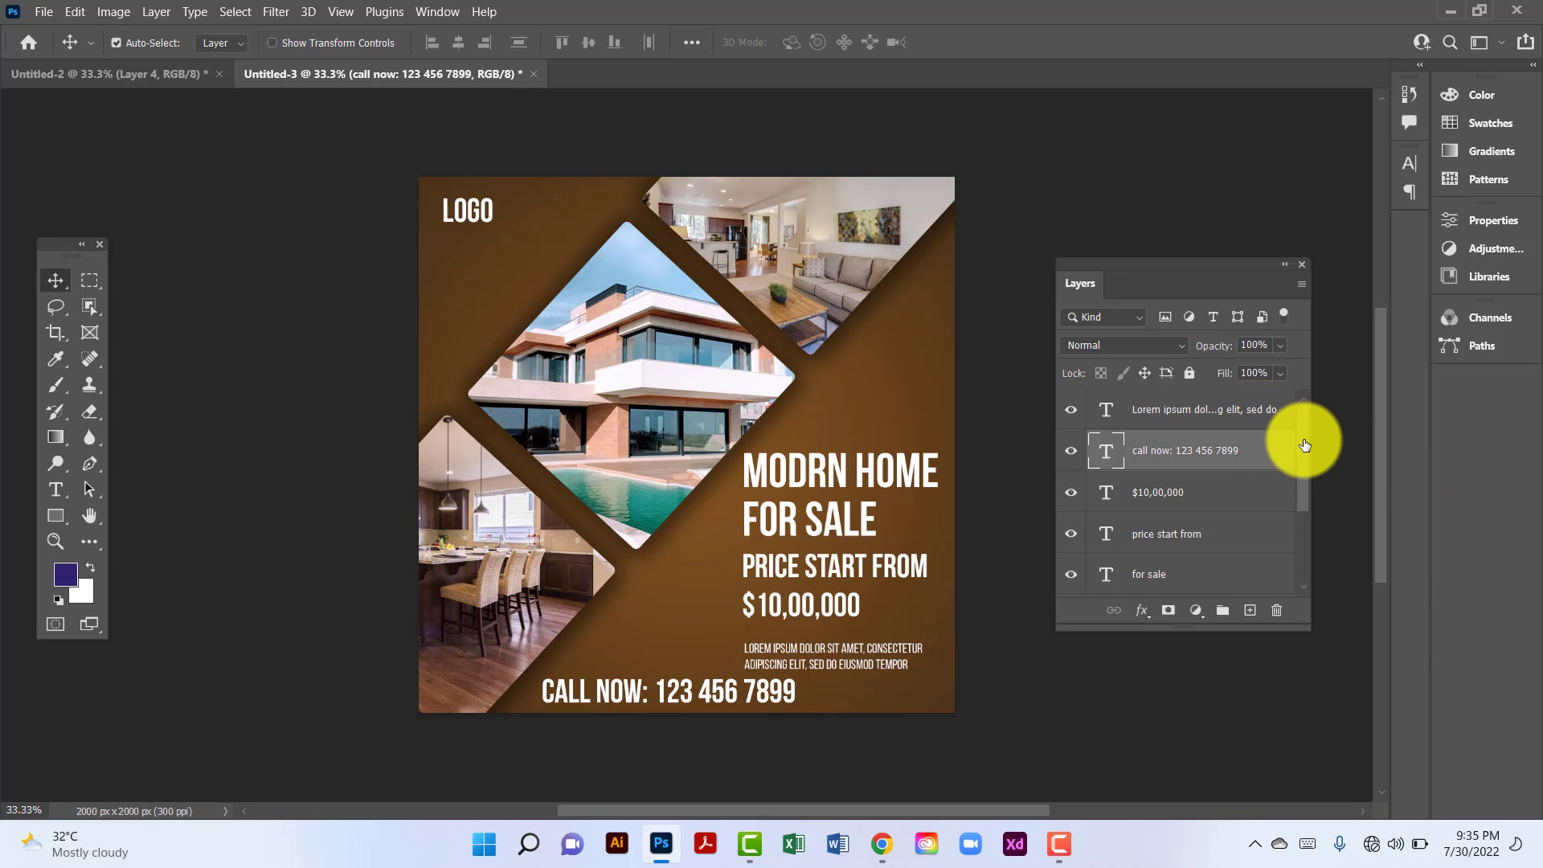
Step: Group all text layers from the Lorem Ipsum paragraph down to logo and name the group Text
scroll(1294, 515, down, 3)
key(alt+bracketleft)
scroll(1293, 516, down, 1)
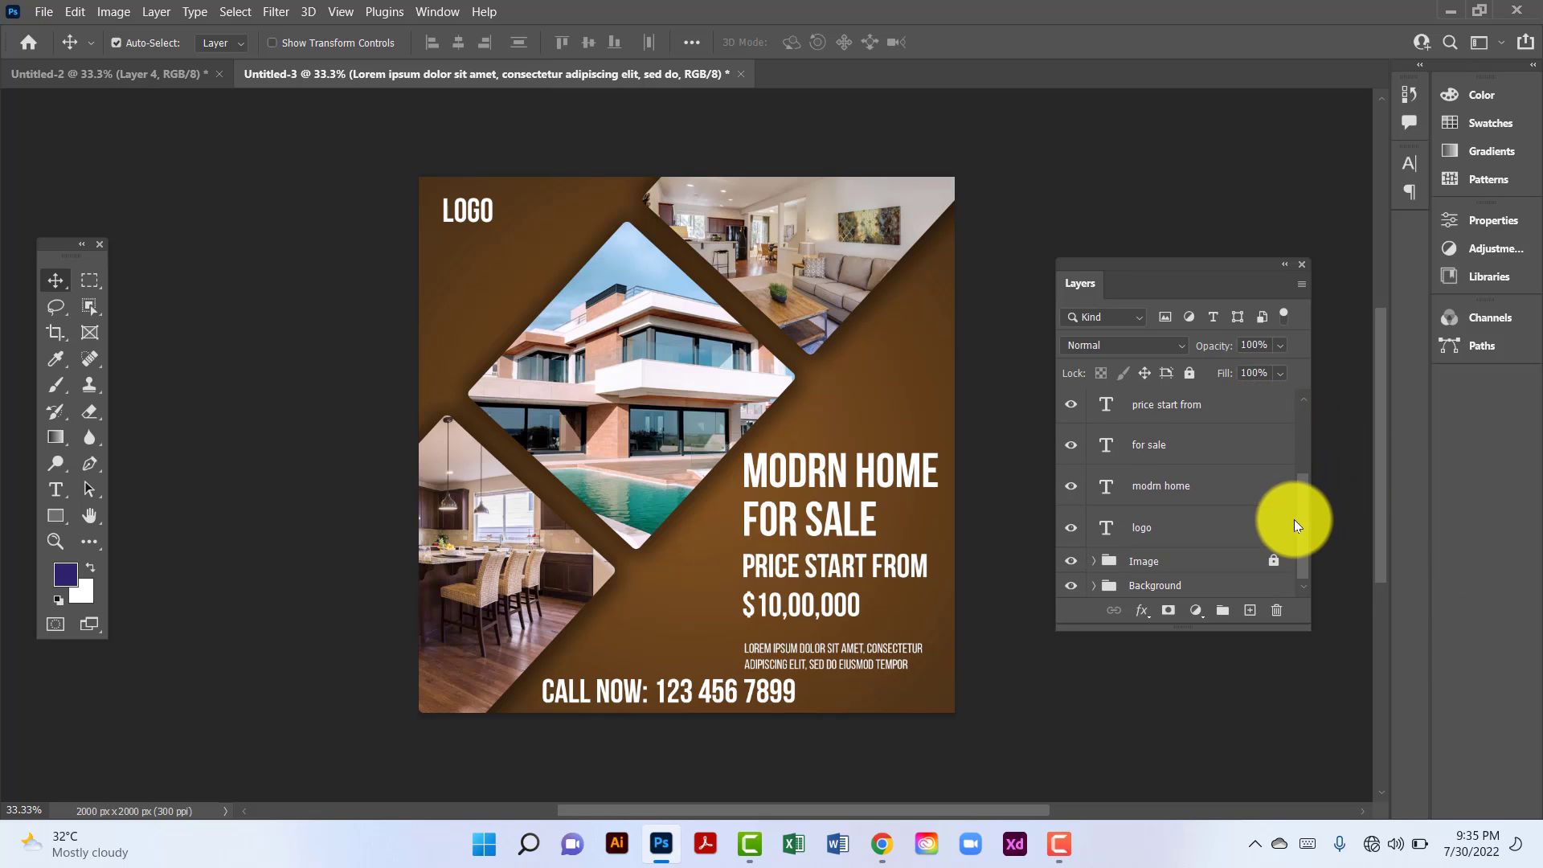
shift+click(1248, 537)
key(ctrl+g)
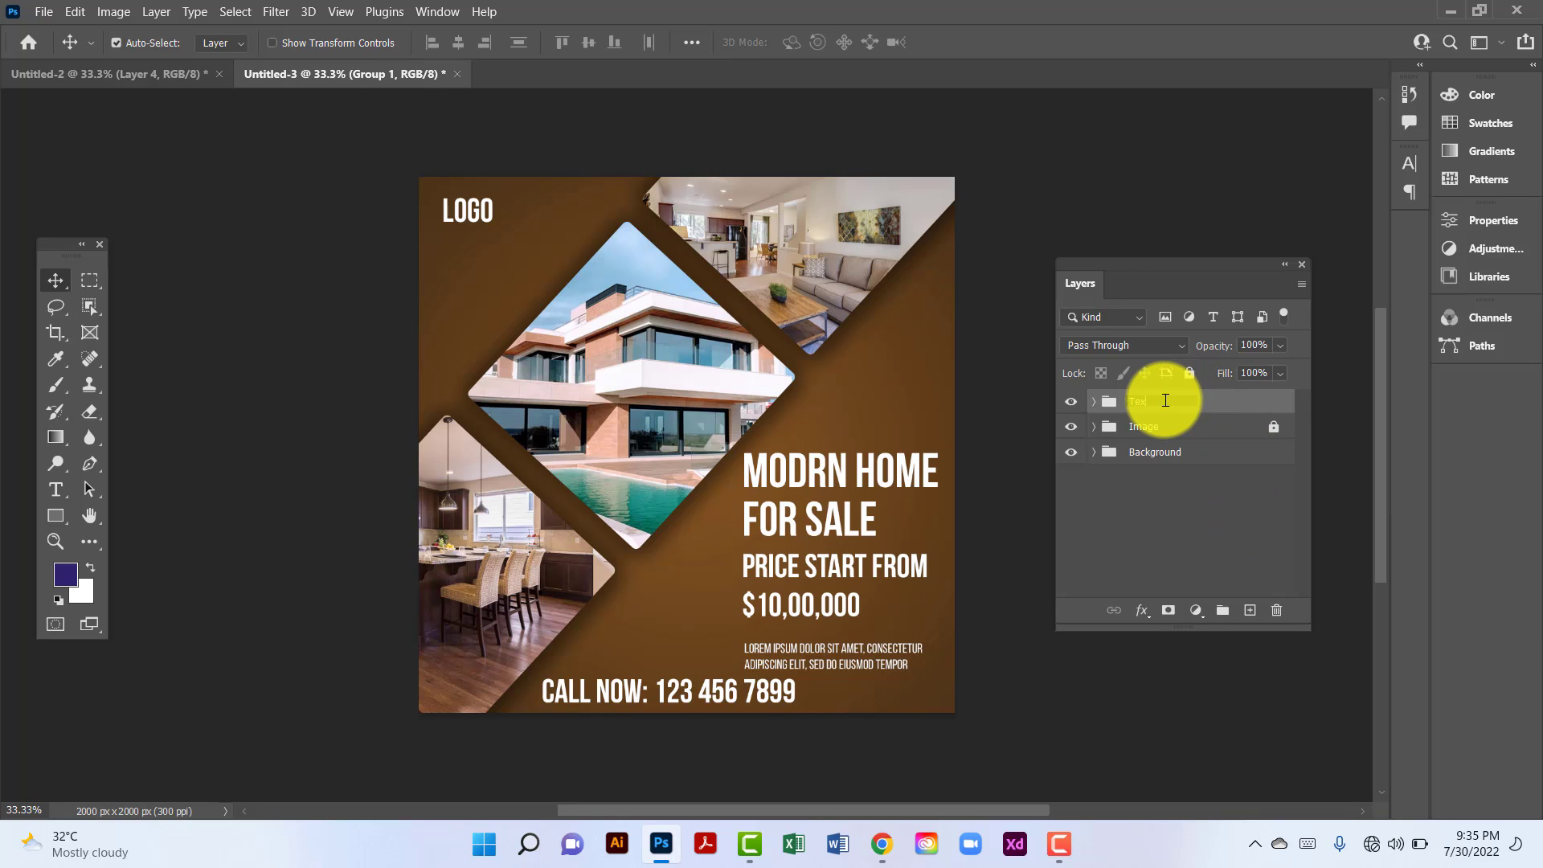
key(Return)
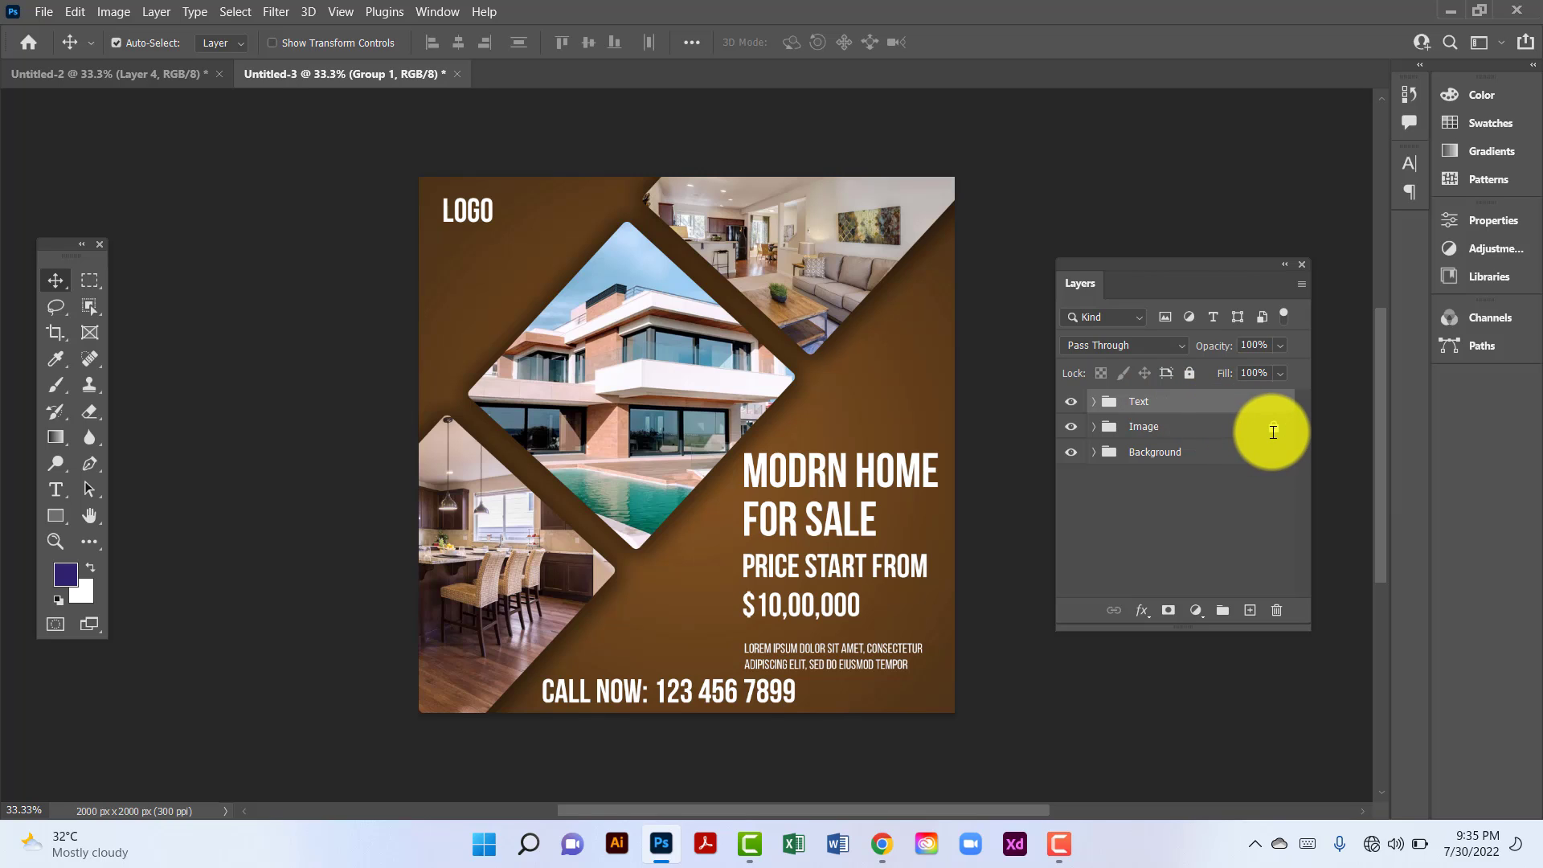